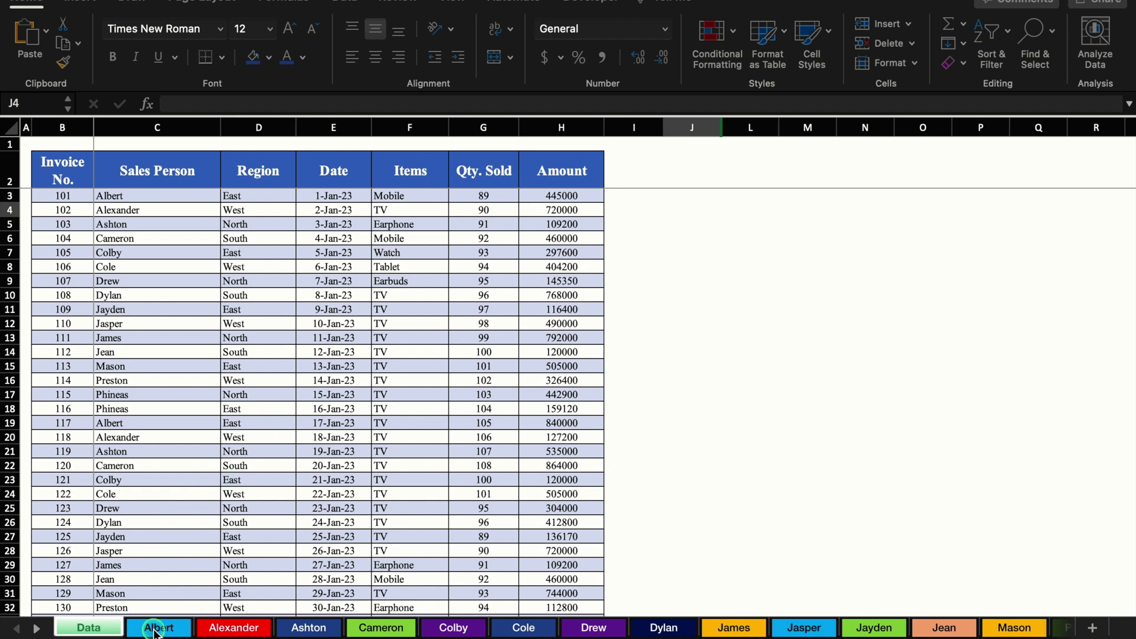
Examine the finished example sheets, split per sales person and per region (East, West, North and South), against the Data sheet.
left_click(209, 629)
left_click(104, 631)
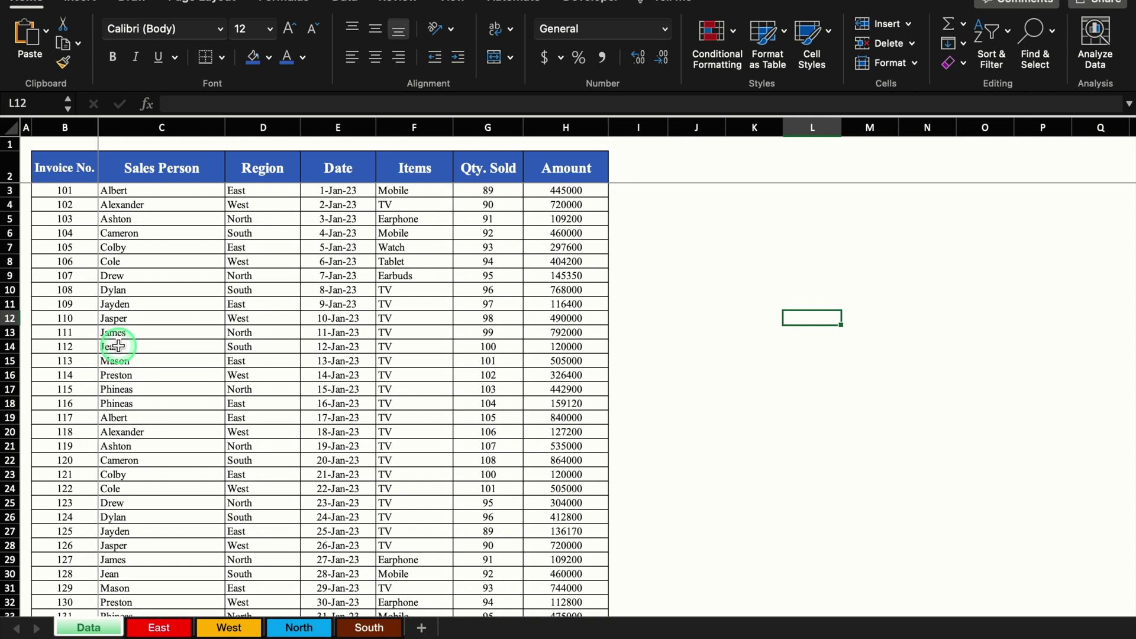
left_click(159, 629)
left_click(229, 629)
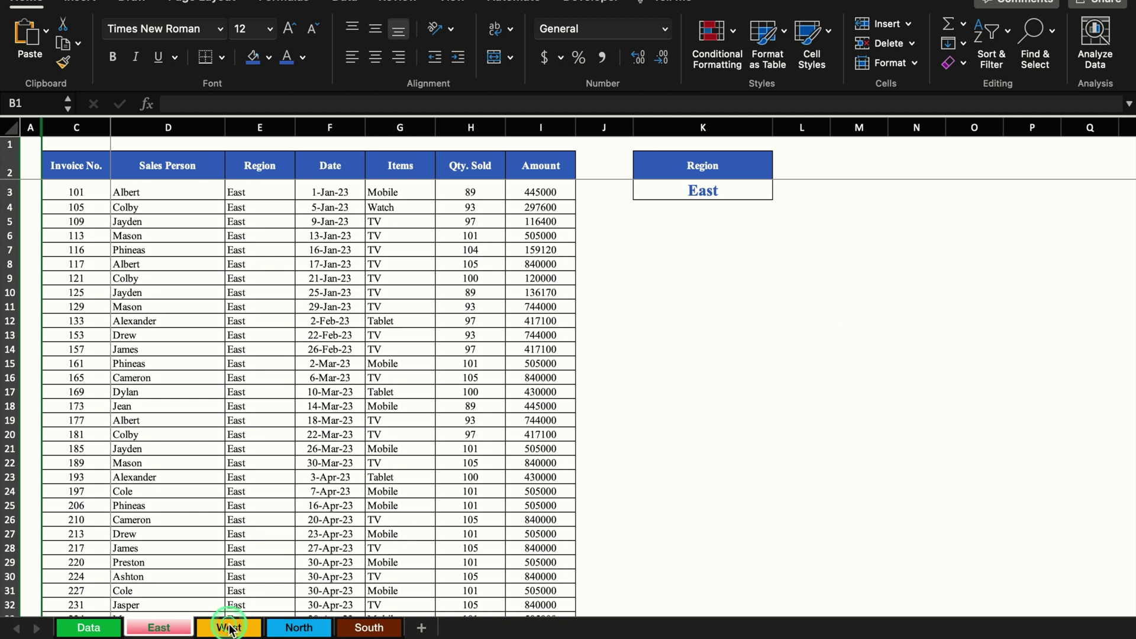
left_click(91, 628)
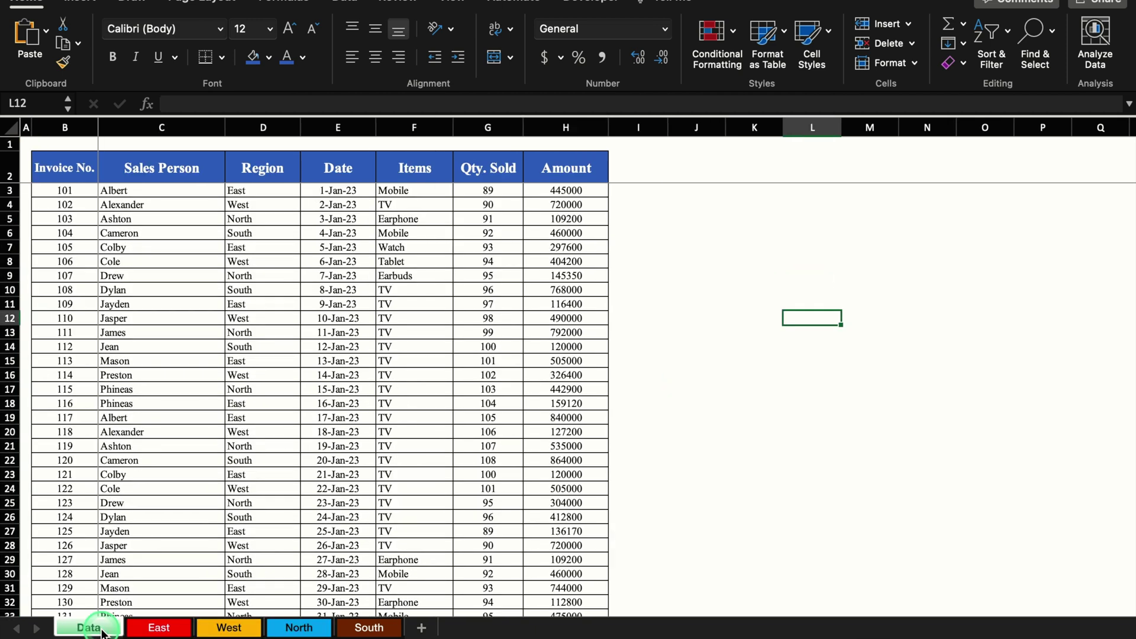
left_click(157, 628)
left_click(210, 629)
left_click(296, 628)
left_click(362, 628)
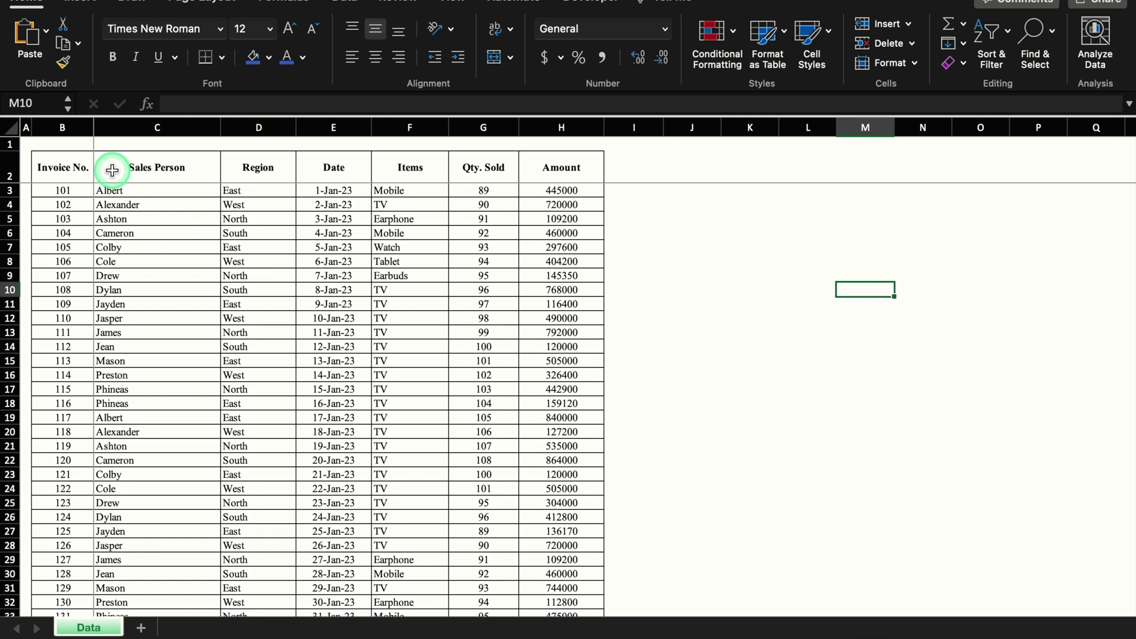
Convert the data range B2:H174 into a table with headers and hide its filter buttons.
left_click(69, 167)
left_click(69, 233)
left_click(70, 173)
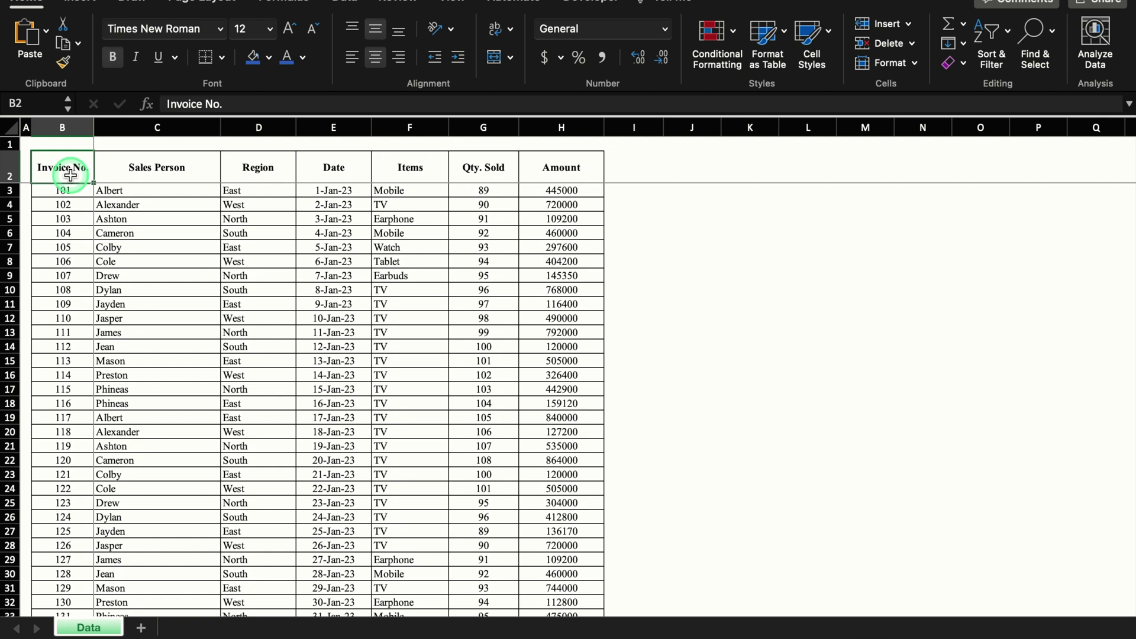
key("ctrl+shift+Right")
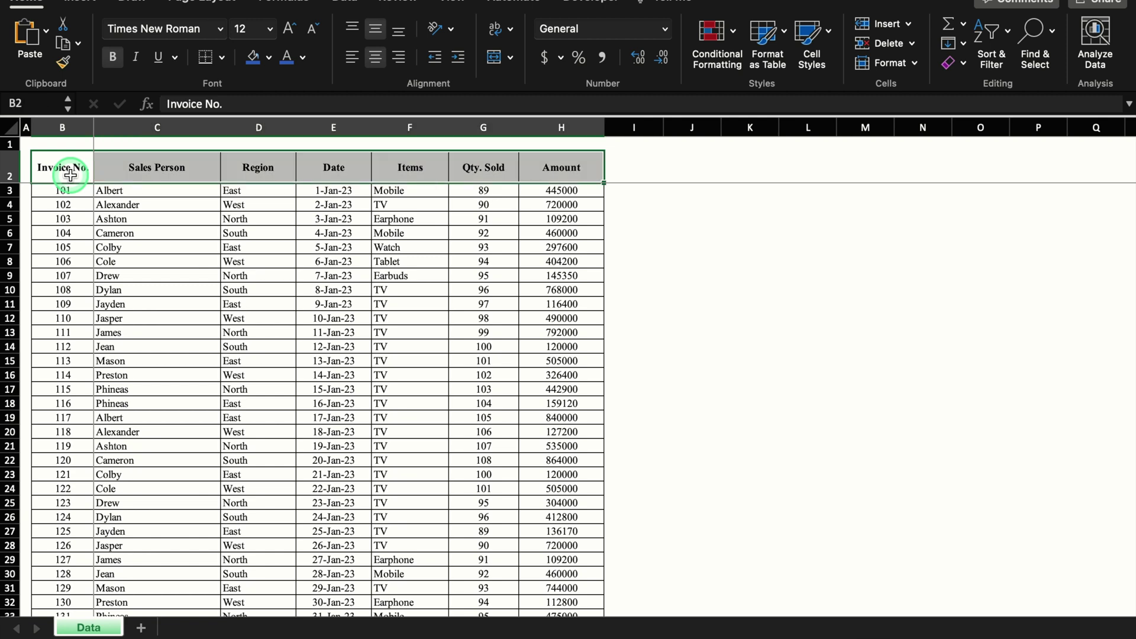
key("ctrl+shift+Down")
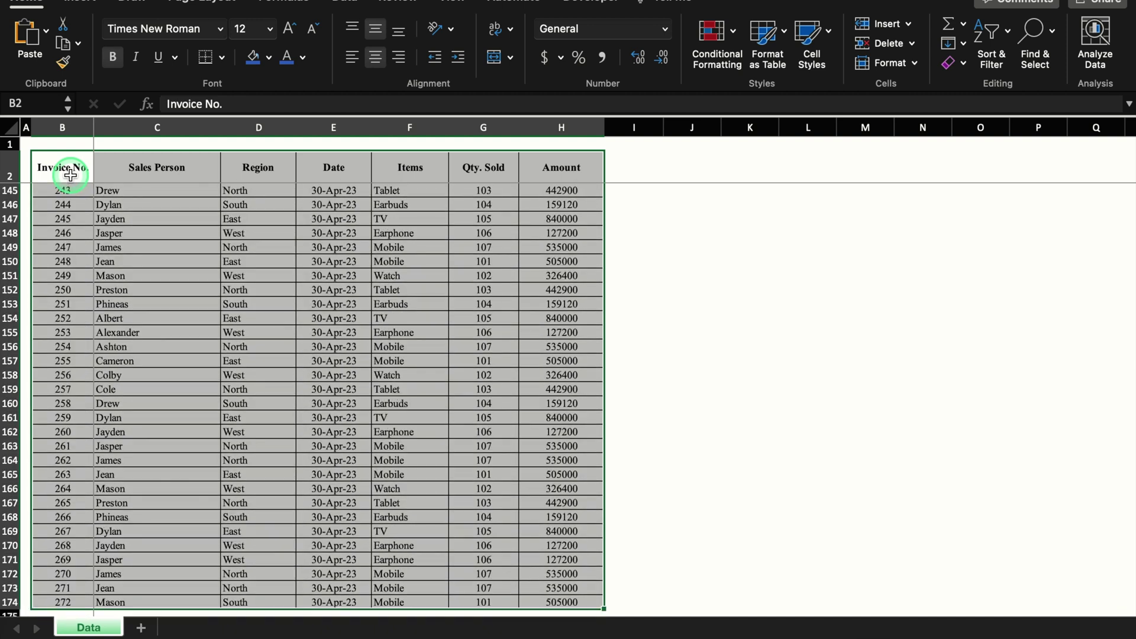
key("ctrl+t")
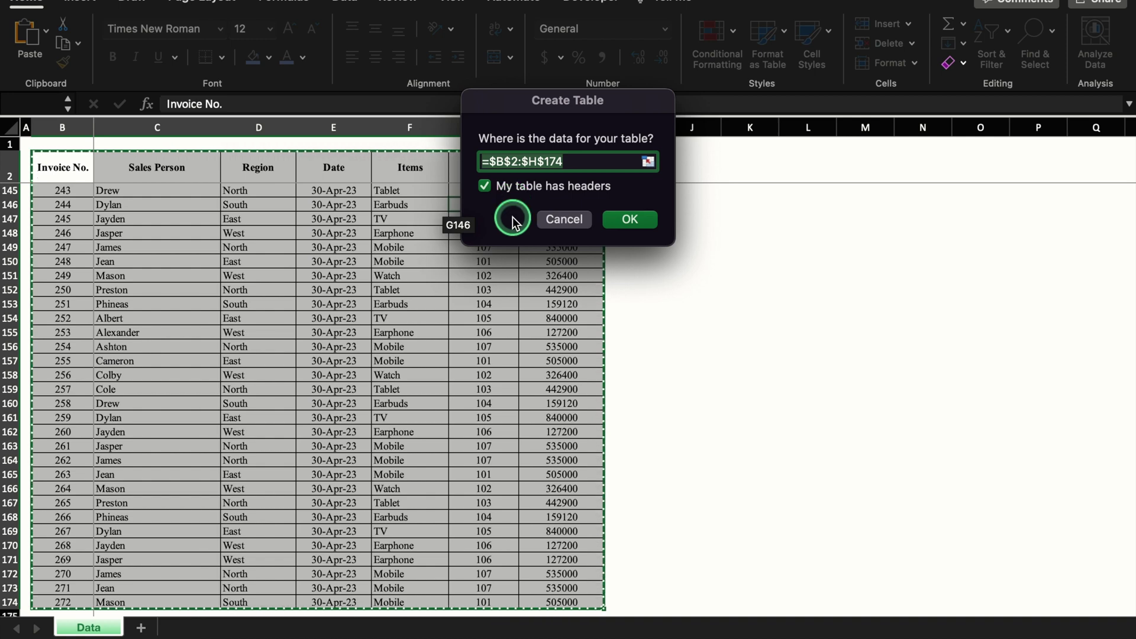
left_click(636, 219)
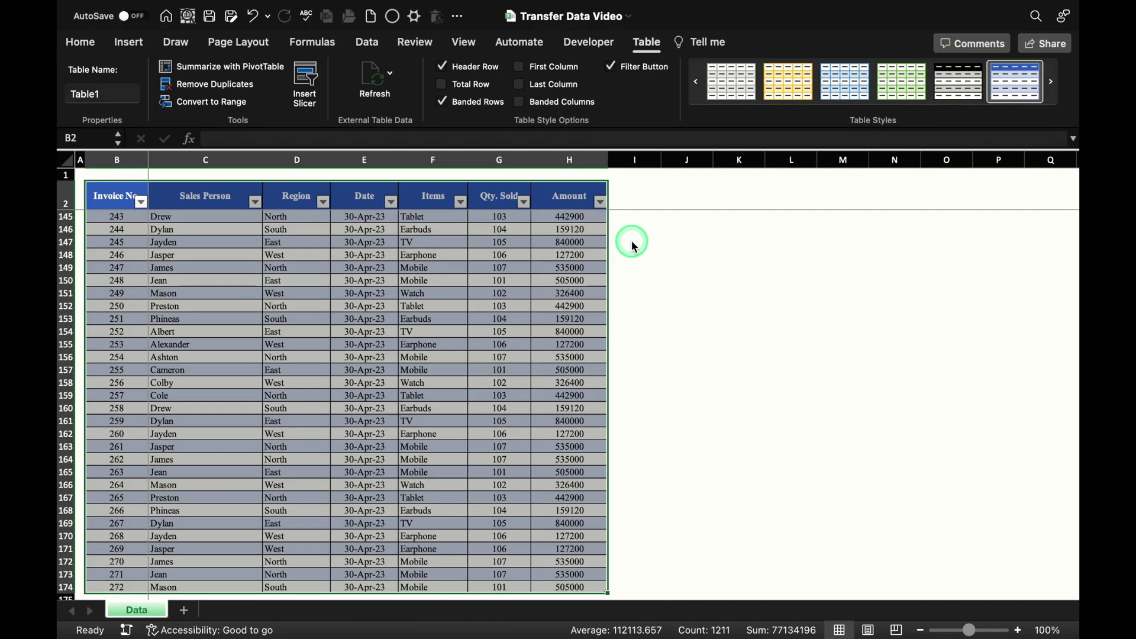
left_click(610, 67)
left_click(733, 221)
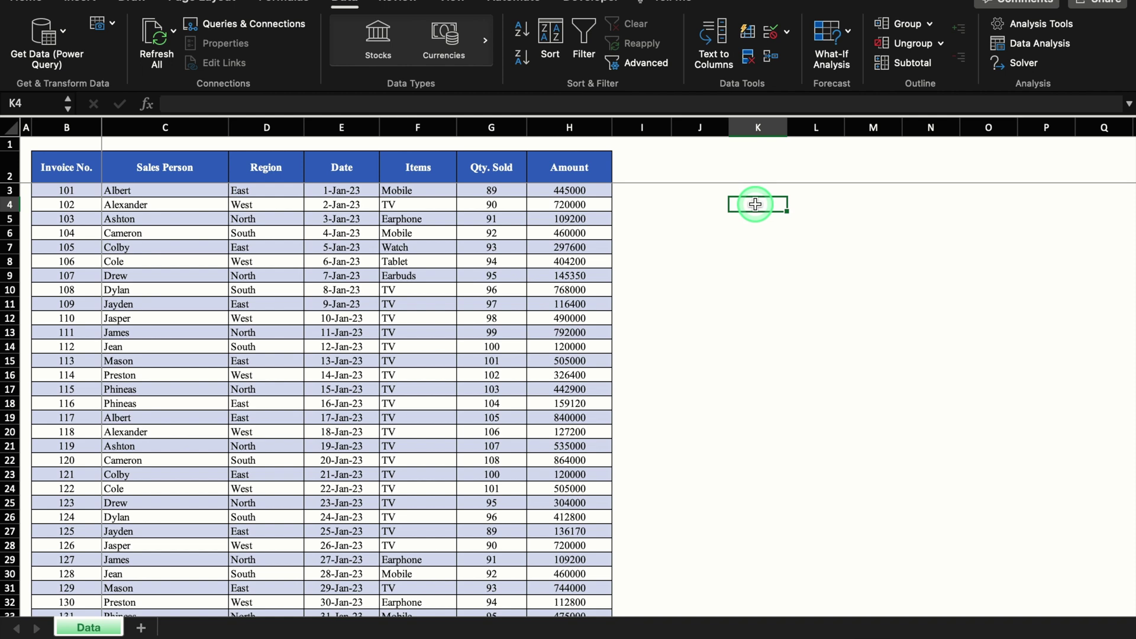
Enter =UNIQUE(C3:C174) in cell K4 to list each sales person once.
type("=")
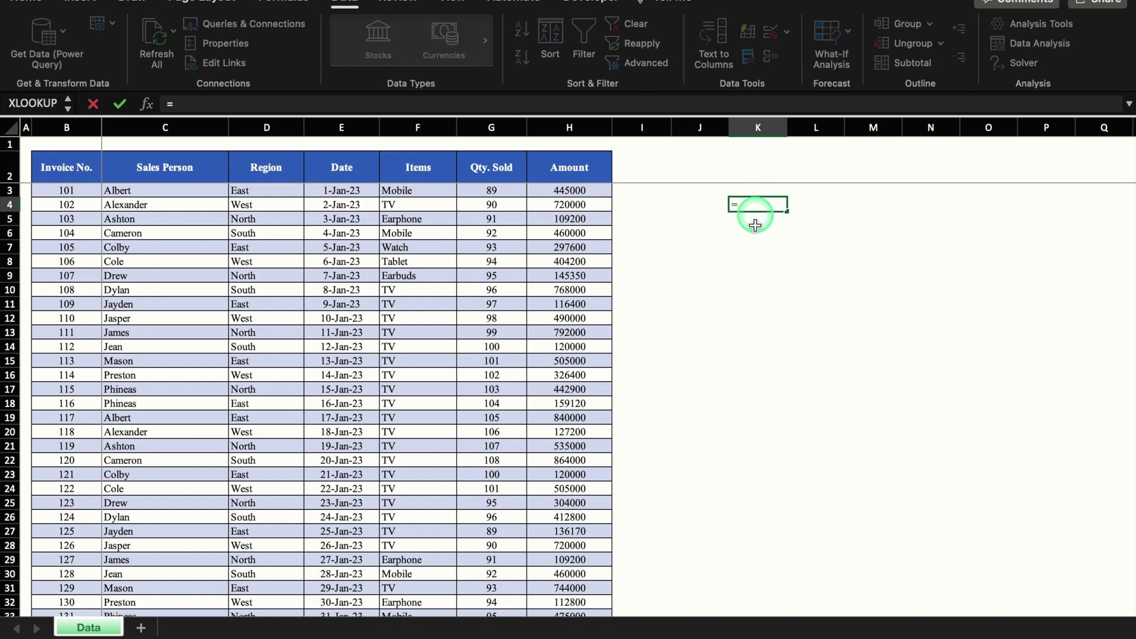
type("uni")
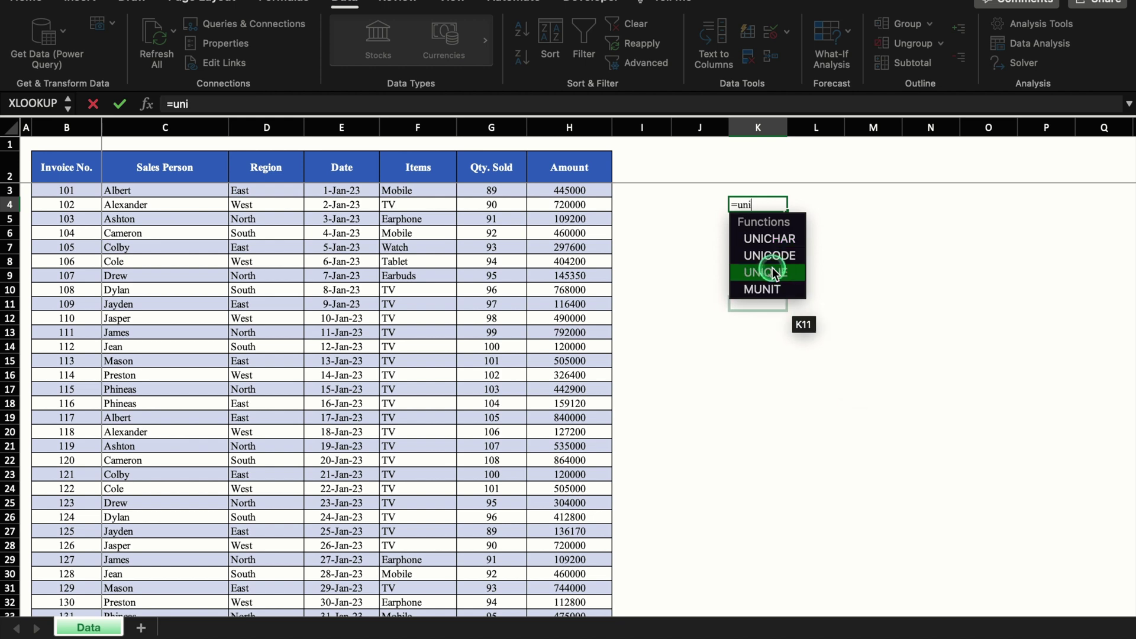
double_click(772, 267)
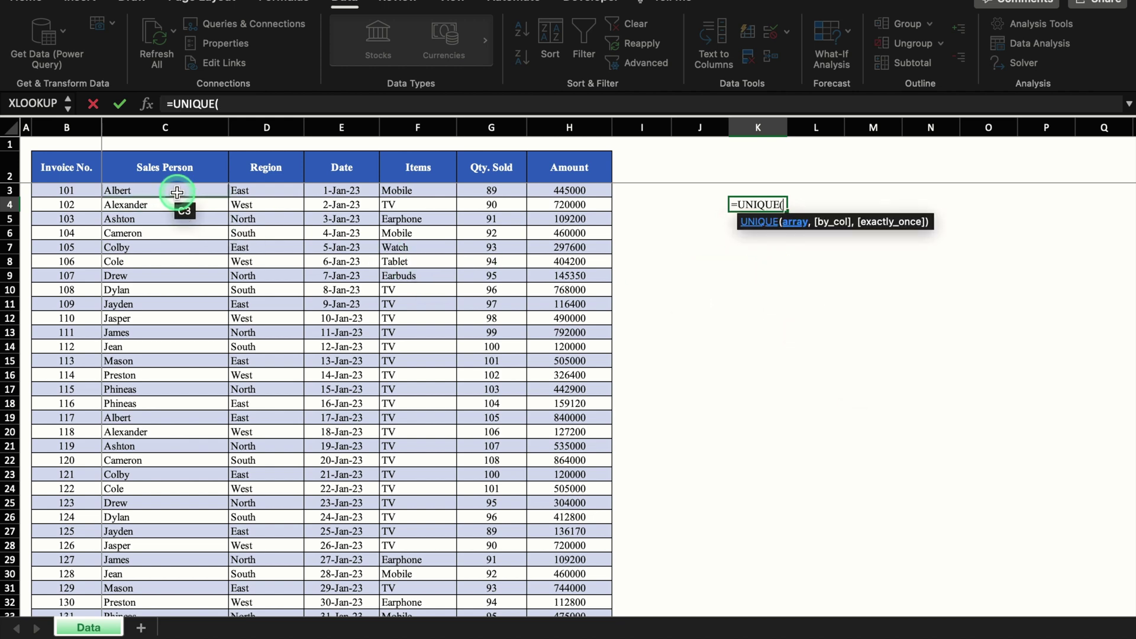
left_click_drag(177, 192, 180, 527)
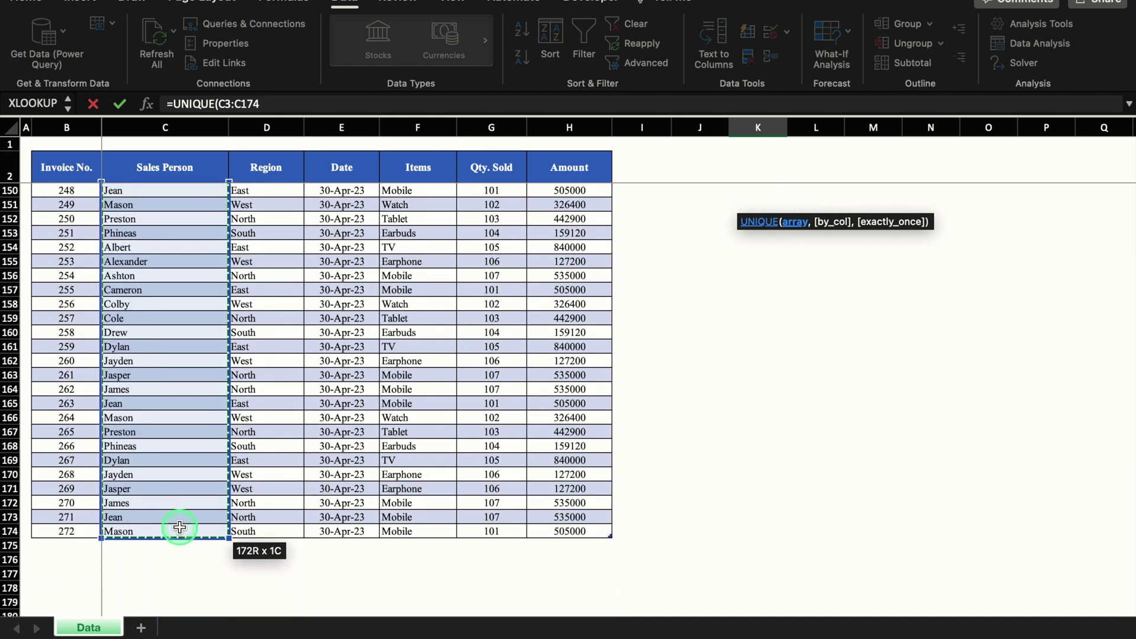
type(")")
key("Return")
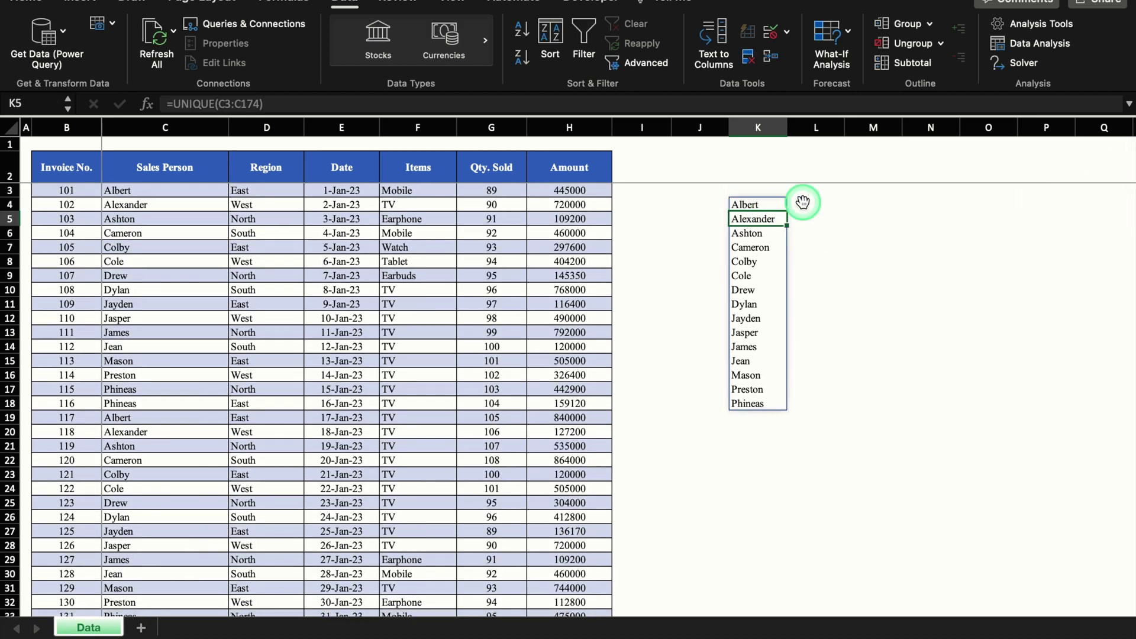
left_click(860, 258)
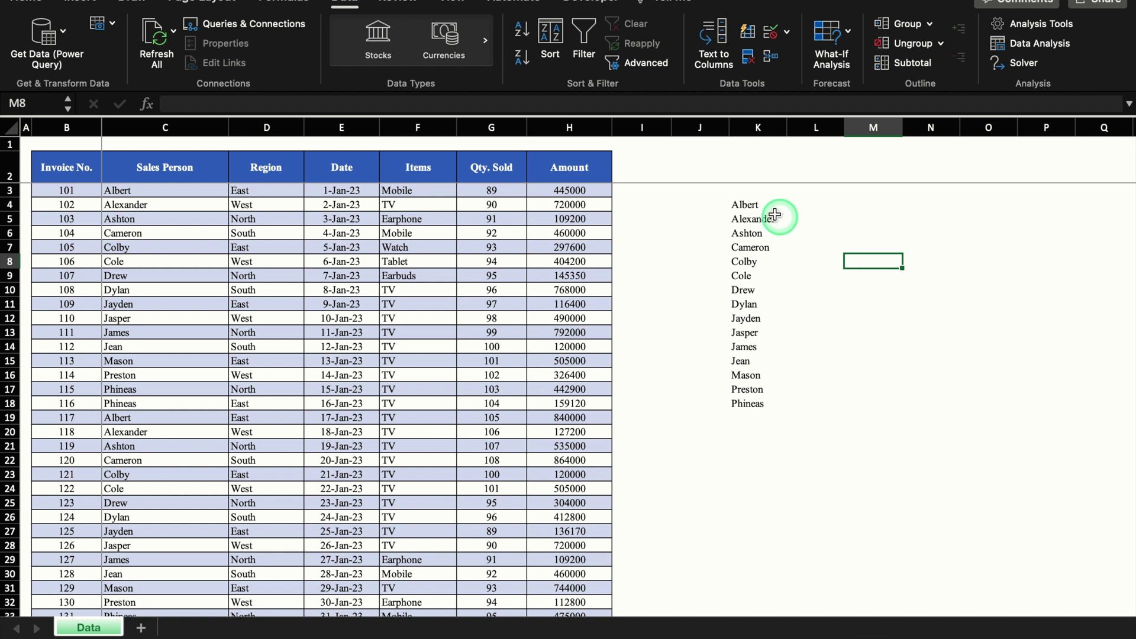
Wrap the K4 formula in SORT so that it reads =SORT(UNIQUE(C3:C174)).
left_click(748, 205)
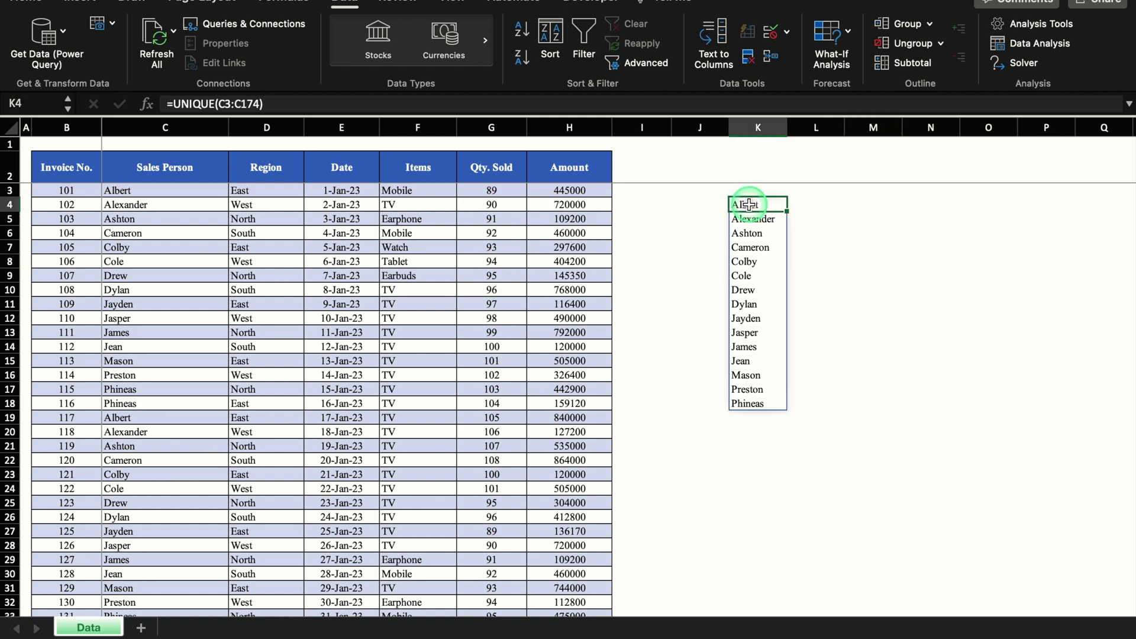
left_click(175, 104)
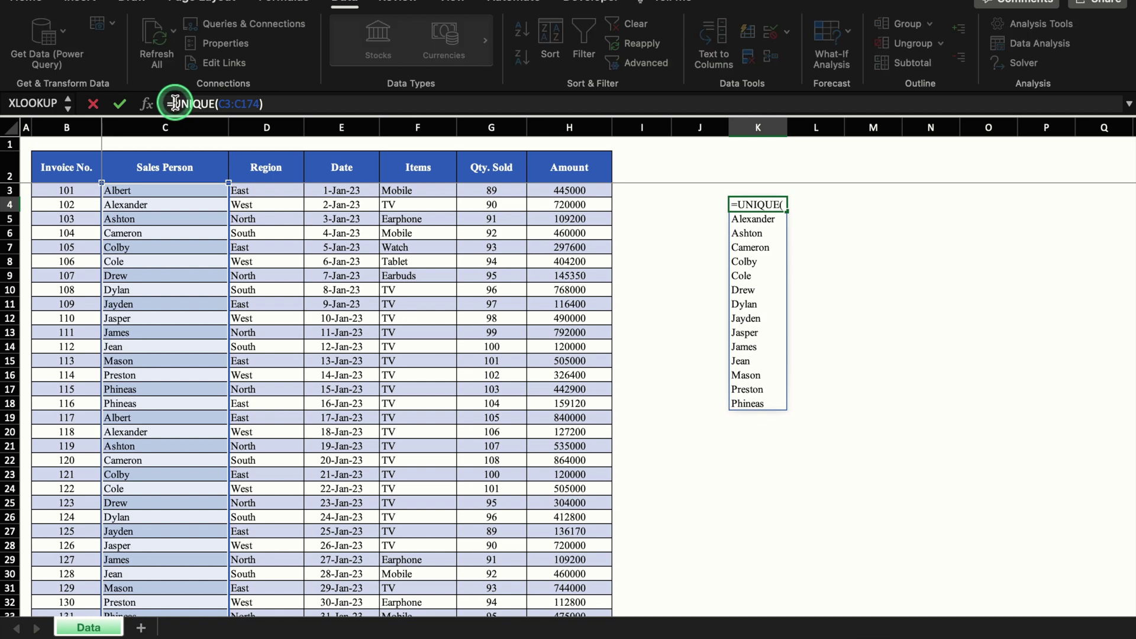
type("sort")
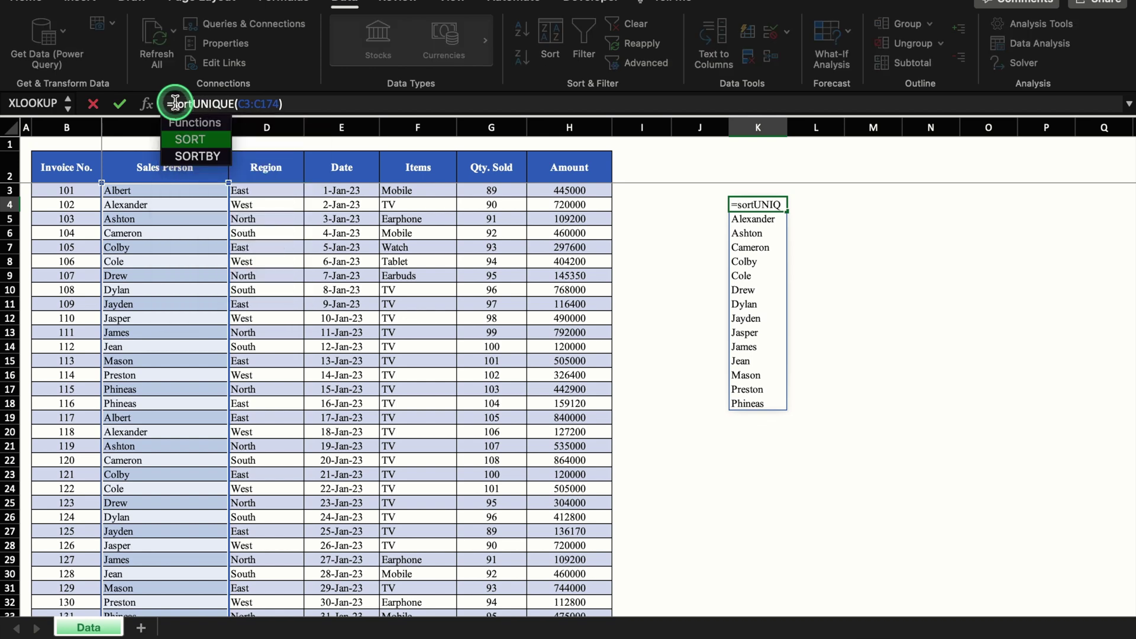
type("(")
left_click(296, 103)
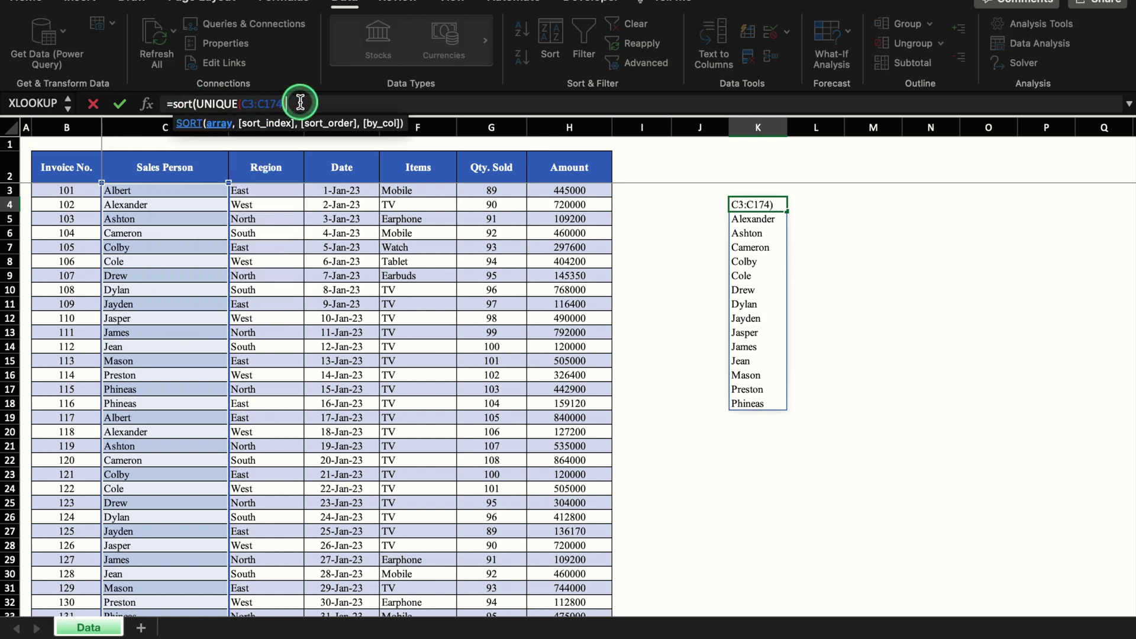
type(")")
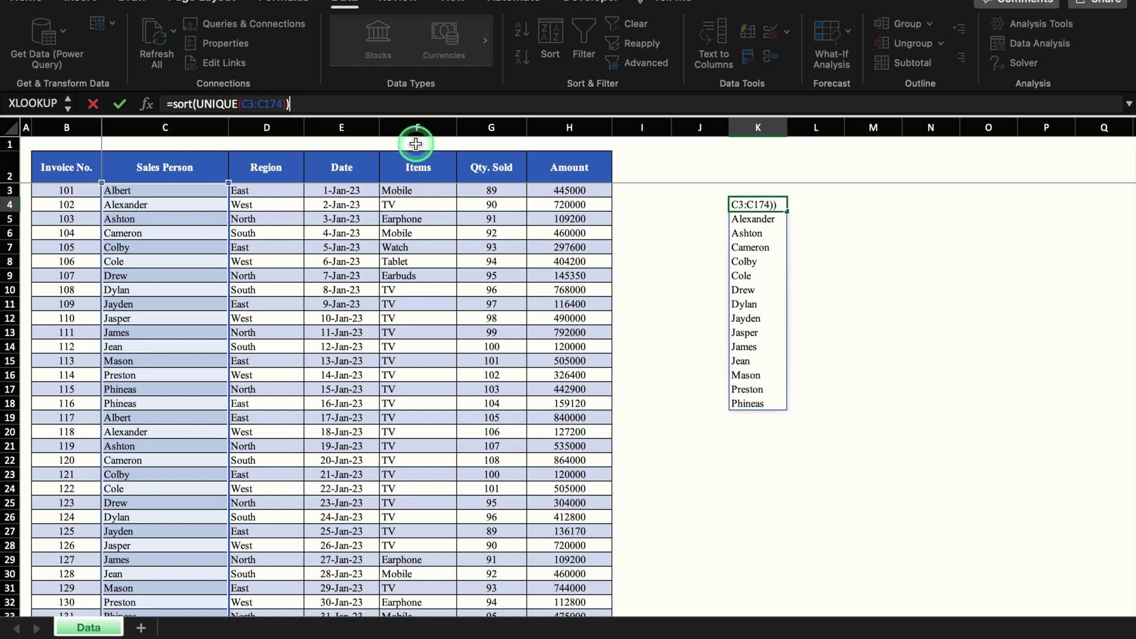
key("Return")
Enter the heading Name in cell K3 above the list of sales persons.
left_click(764, 188)
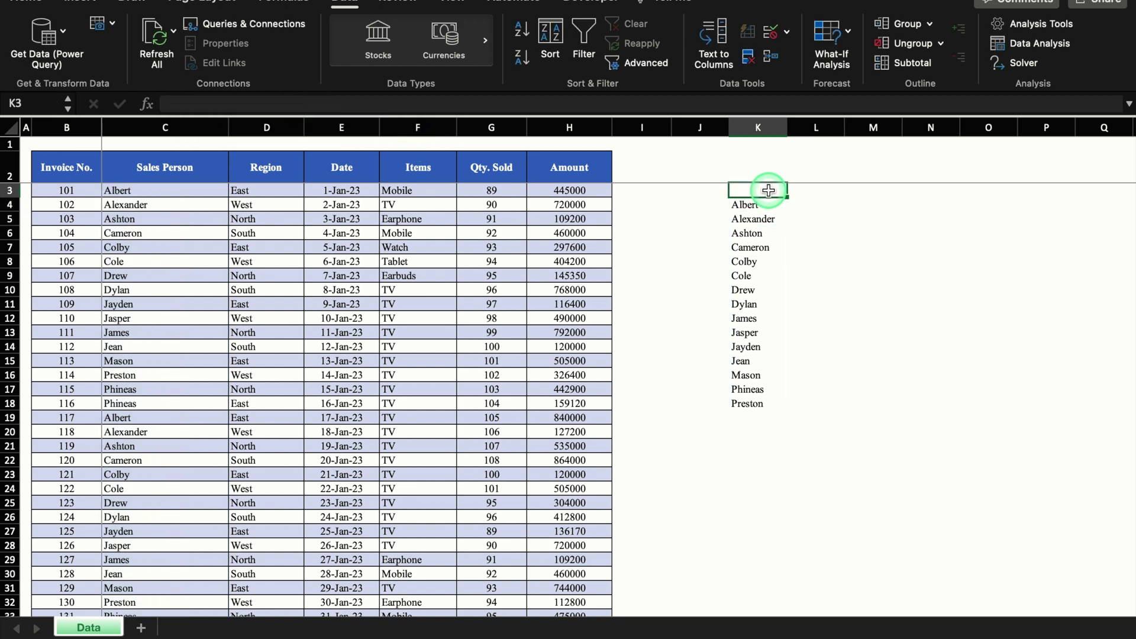
type("Name")
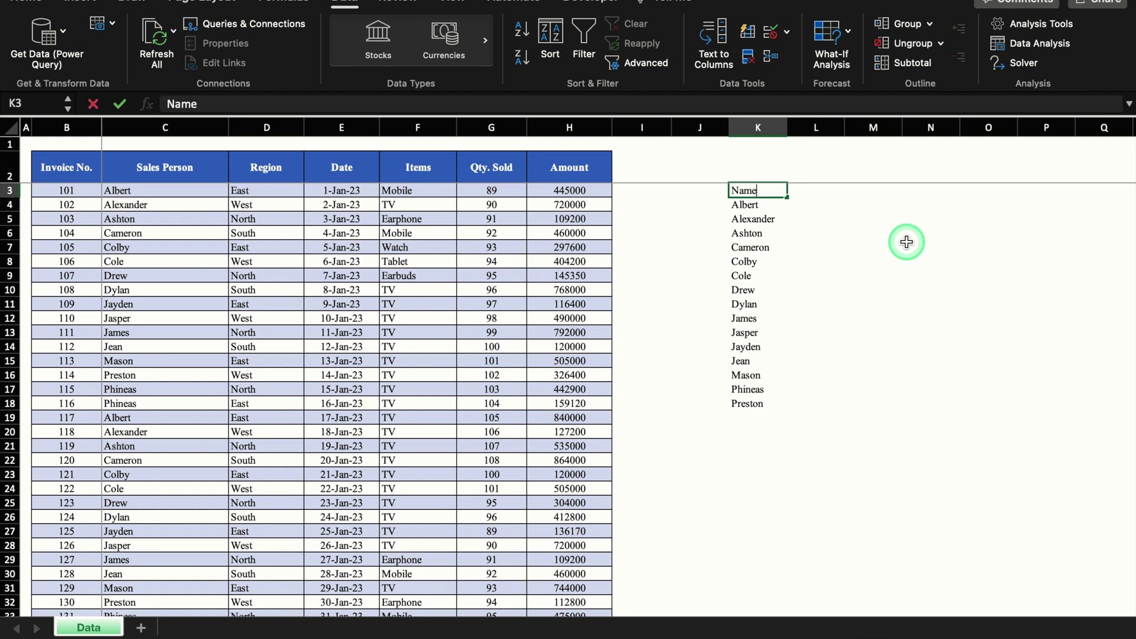
left_click(906, 242)
Add a new sheet and copy the Data table's header row, Invoice No. through Amount, into it starting at B5.
left_click(142, 627)
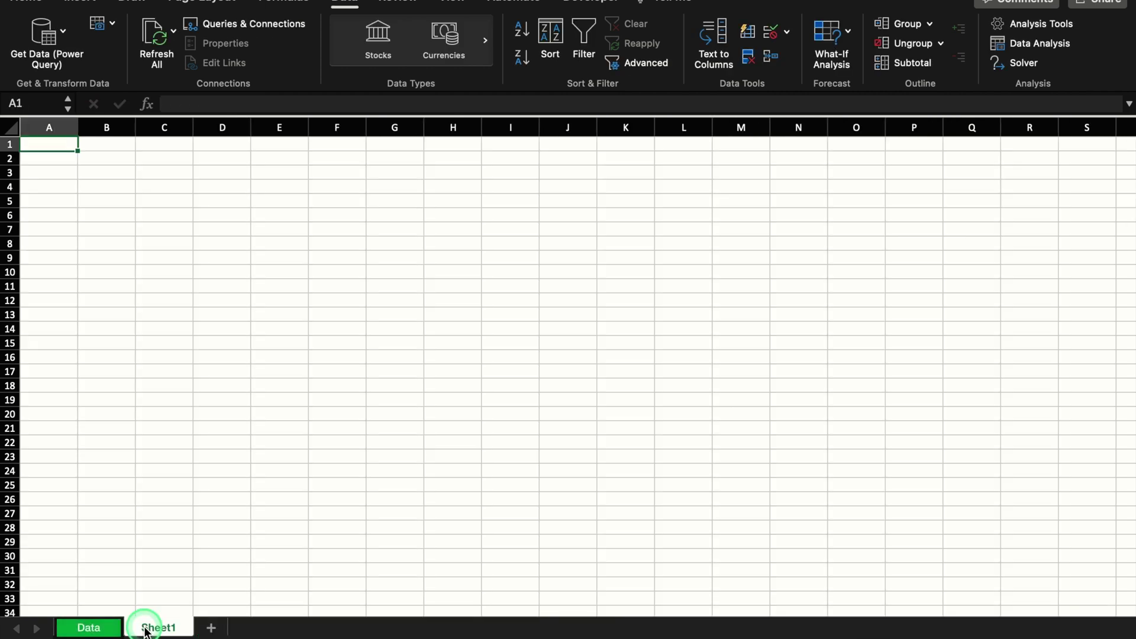
left_click(106, 158)
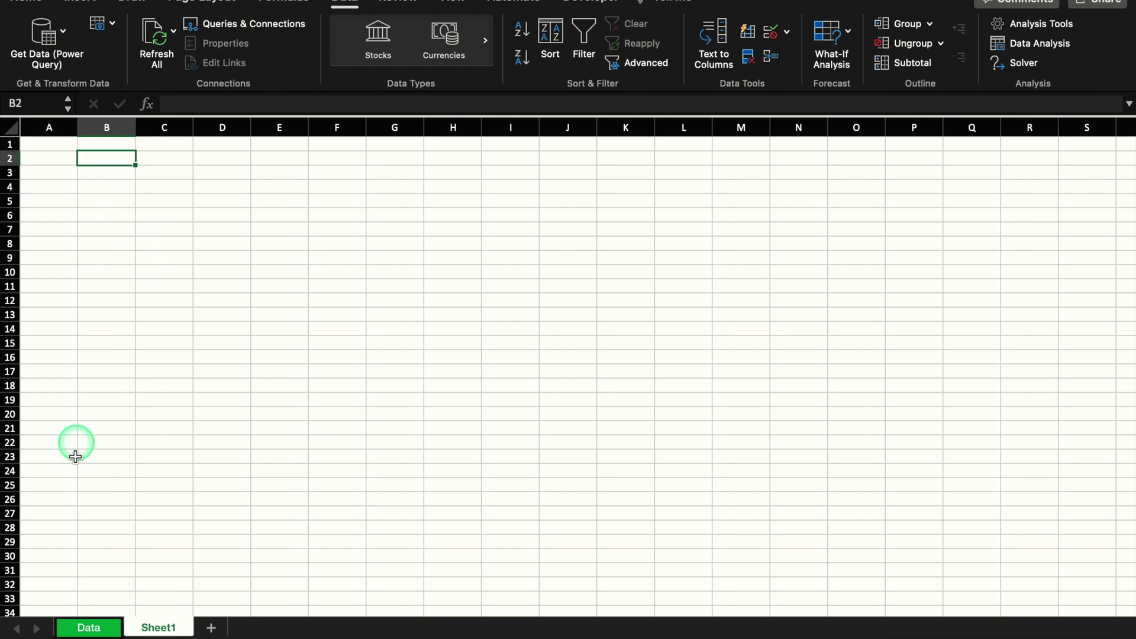
left_click(89, 627)
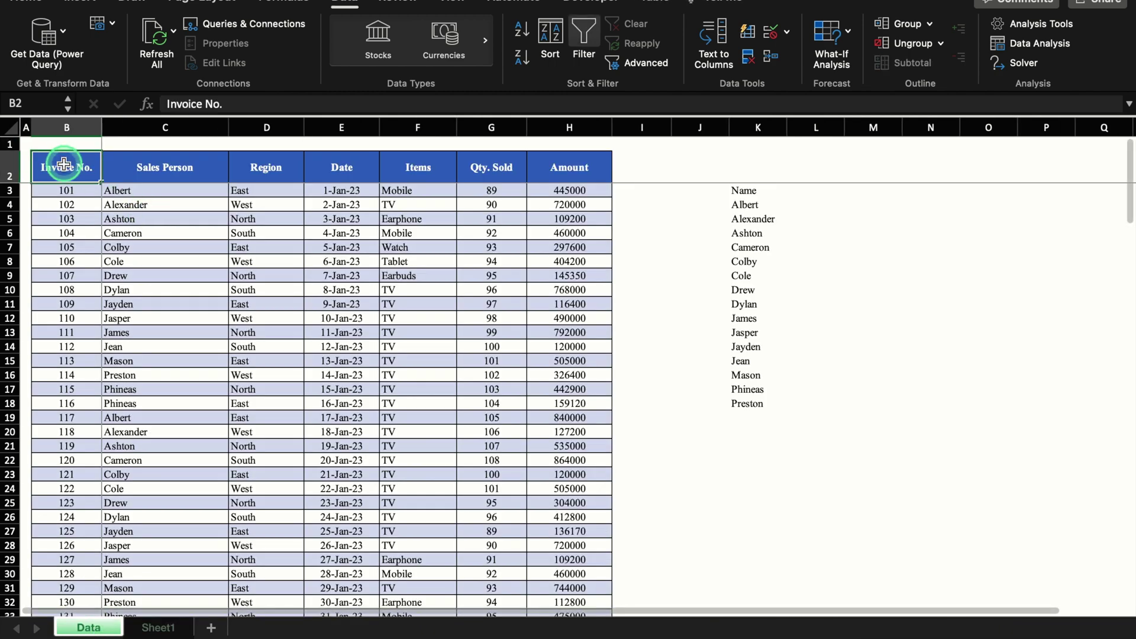
left_click_drag(206, 167, 553, 166)
key("cmd+c")
left_click(158, 627)
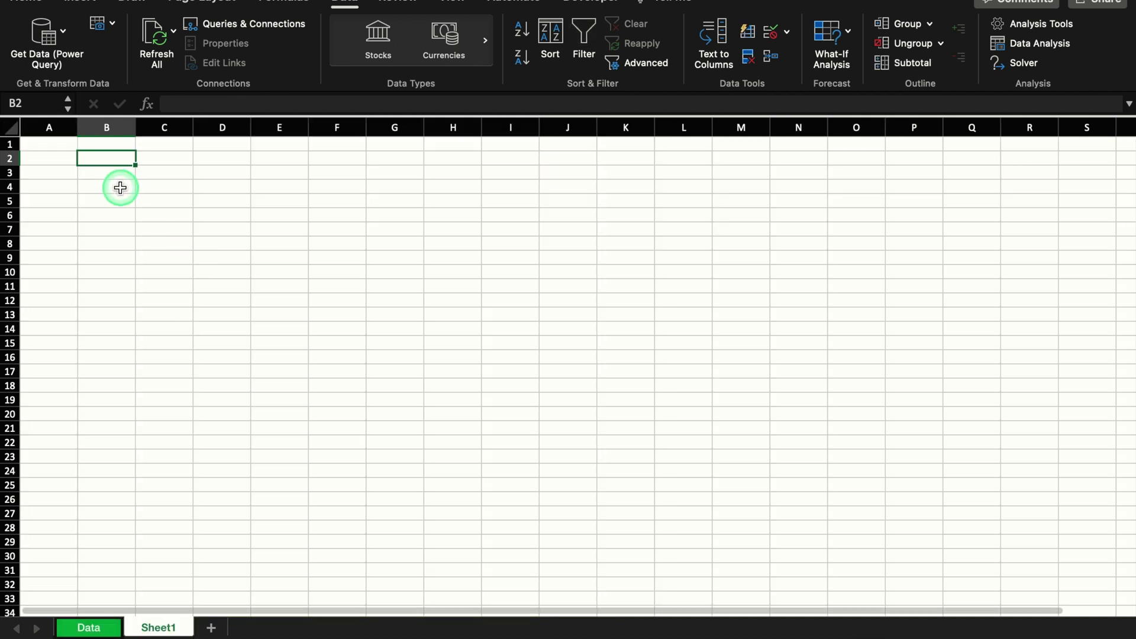
left_click(120, 187)
left_click(118, 200)
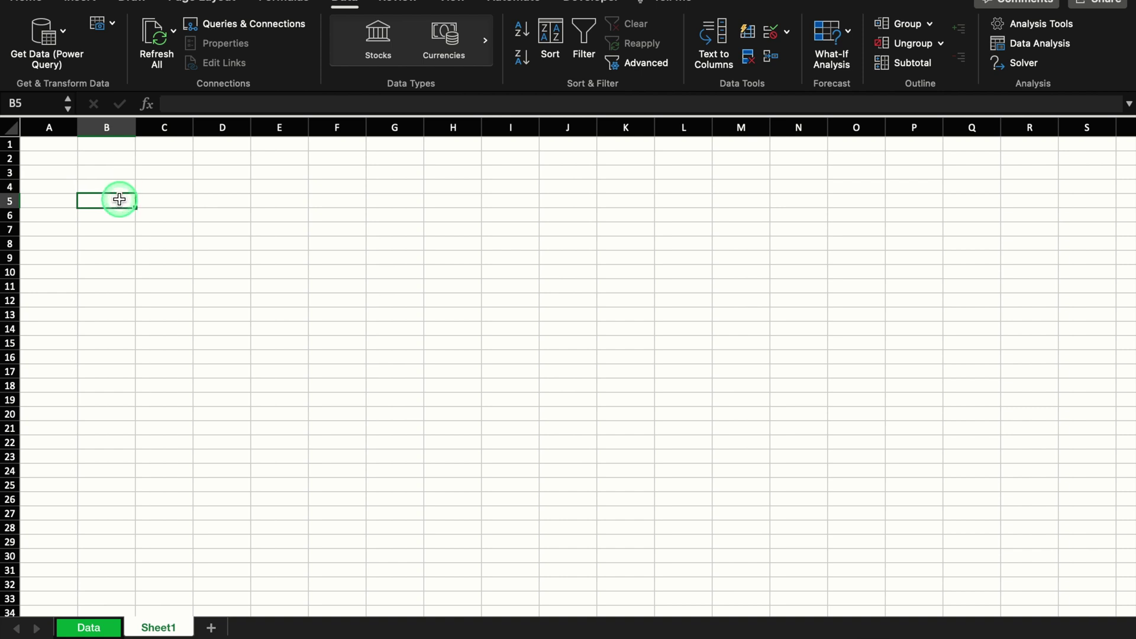
key("cmd+v")
Widen the columns that hold the pasted headers so each heading fits.
left_click_drag(122, 126, 500, 127)
left_click(341, 272)
left_click(266, 244)
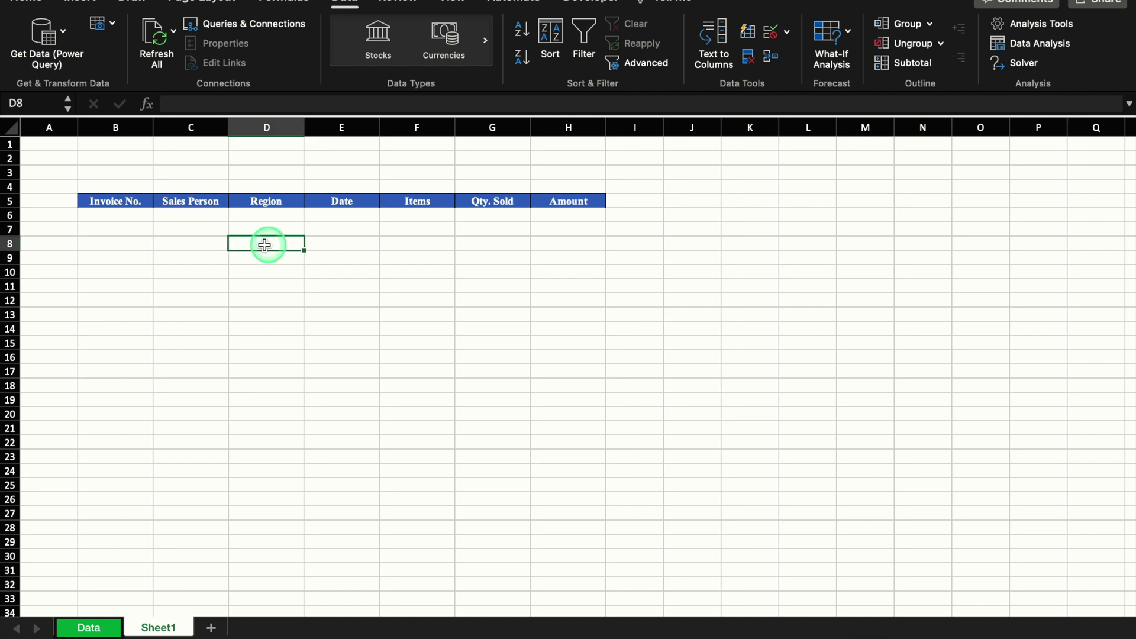
Copy the Sales Person header from C5 into cell B2.
left_click(191, 199)
key("super+c")
left_click(124, 156)
key("super+v")
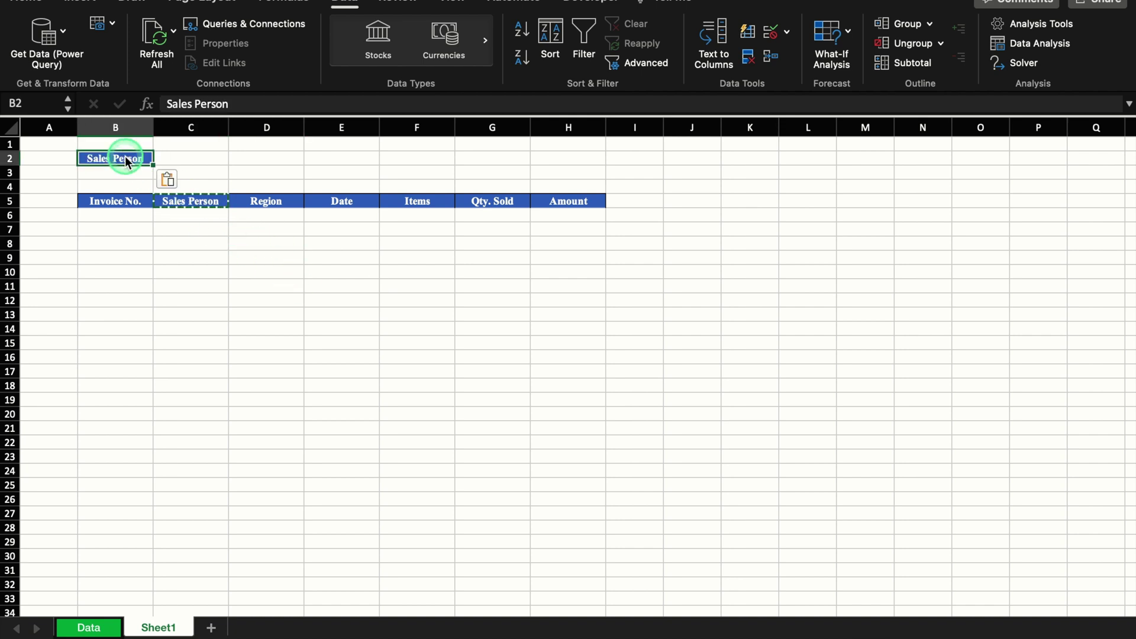
left_click(191, 272)
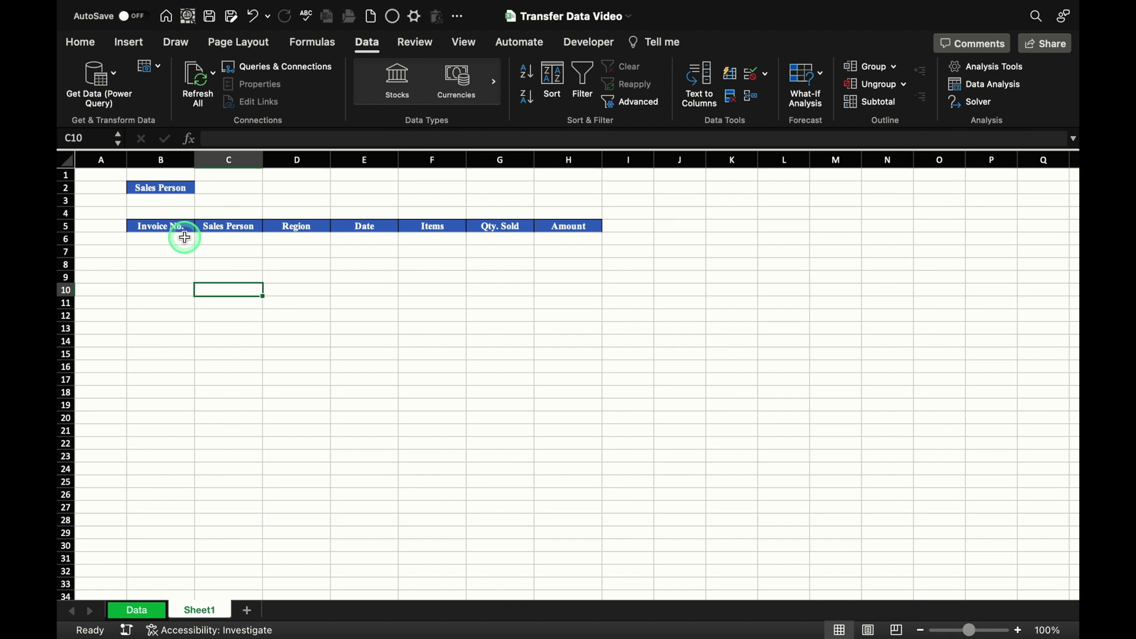
Start a data validation rule for cell B3 that allows a List with an in-cell dropdown.
left_click(172, 200)
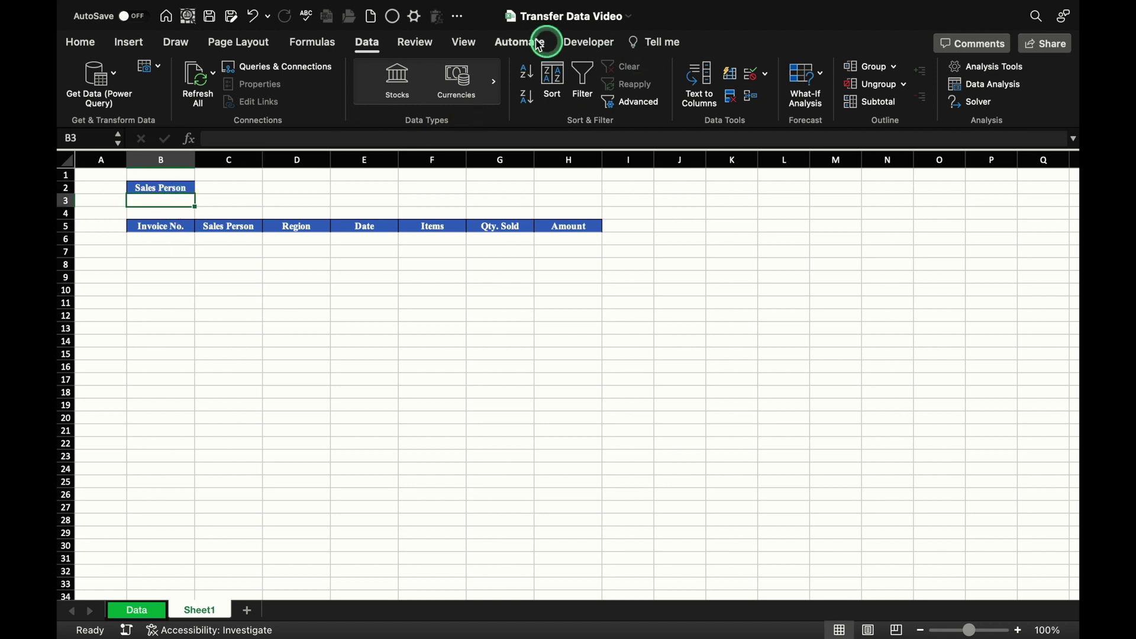
left_click(763, 73)
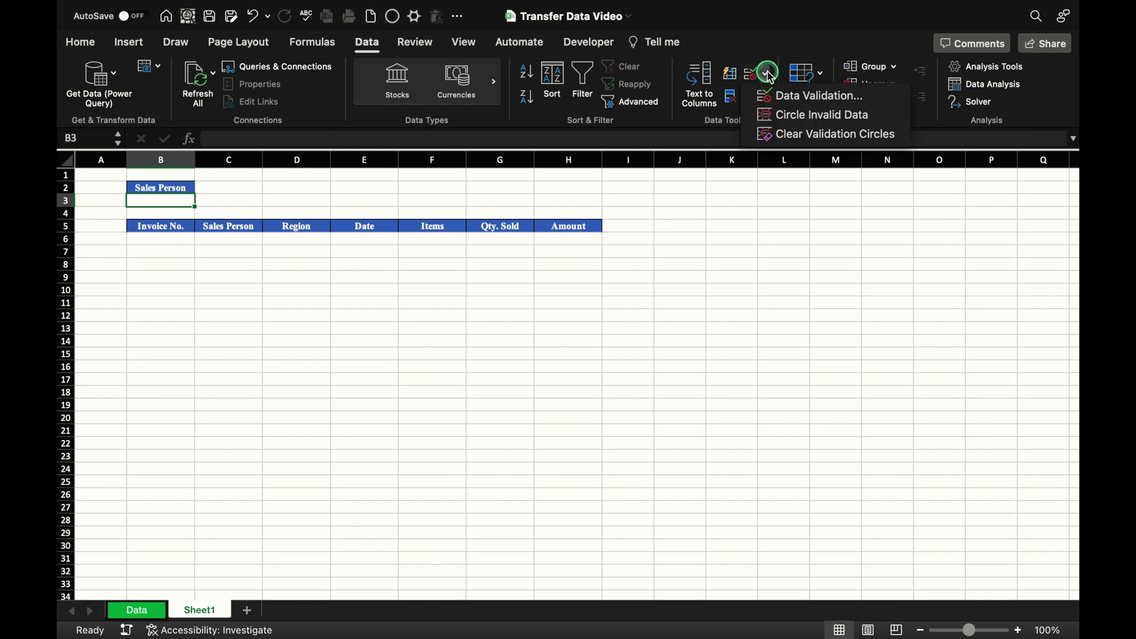
left_click(796, 93)
left_click(562, 185)
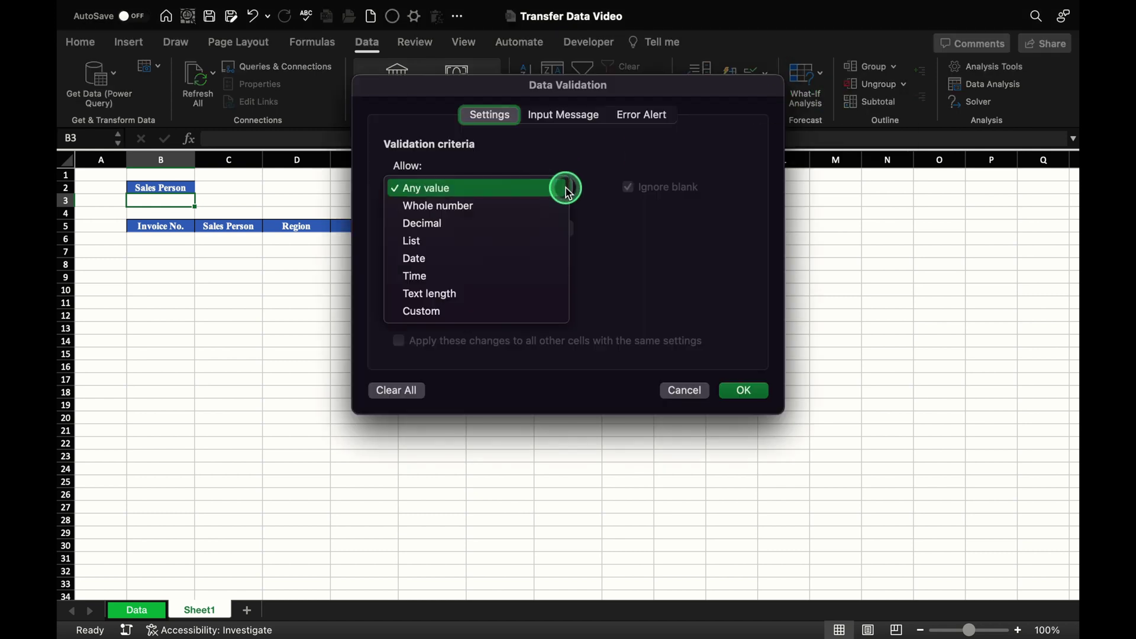
left_click(491, 250)
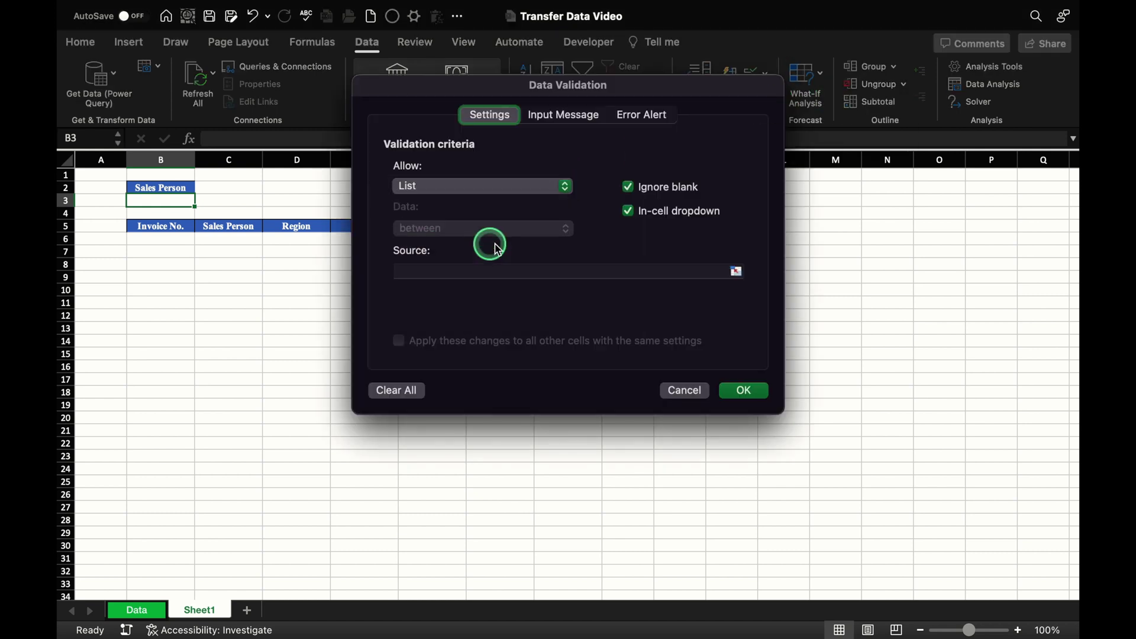
Set the validation list's source to the range K4:K23 on the Data sheet.
left_click(531, 271)
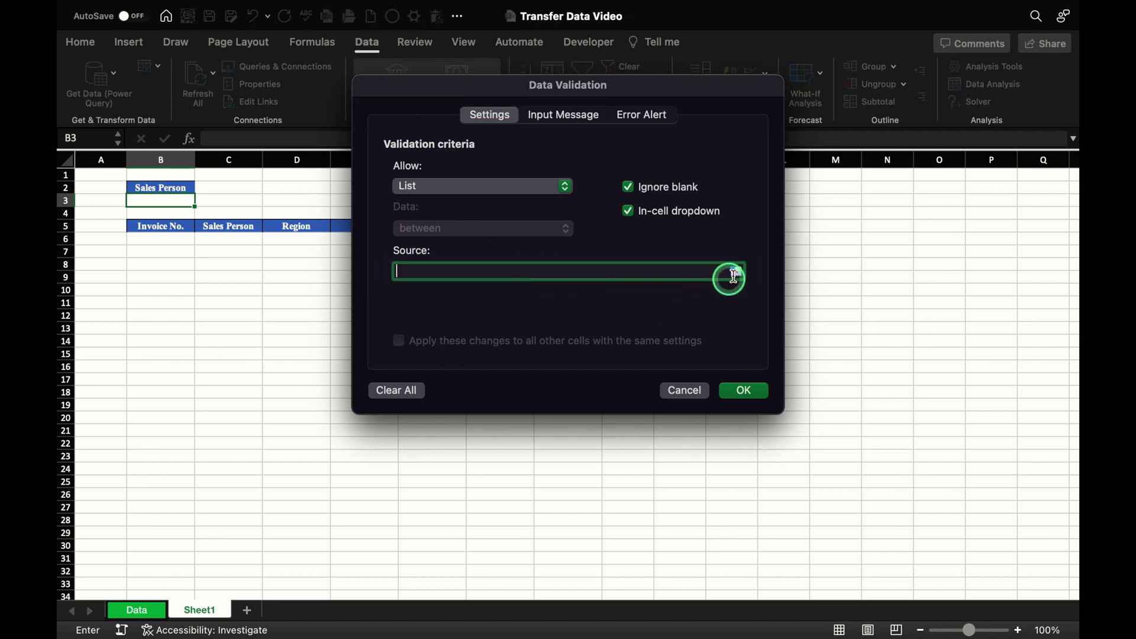
left_click(737, 272)
left_click(130, 613)
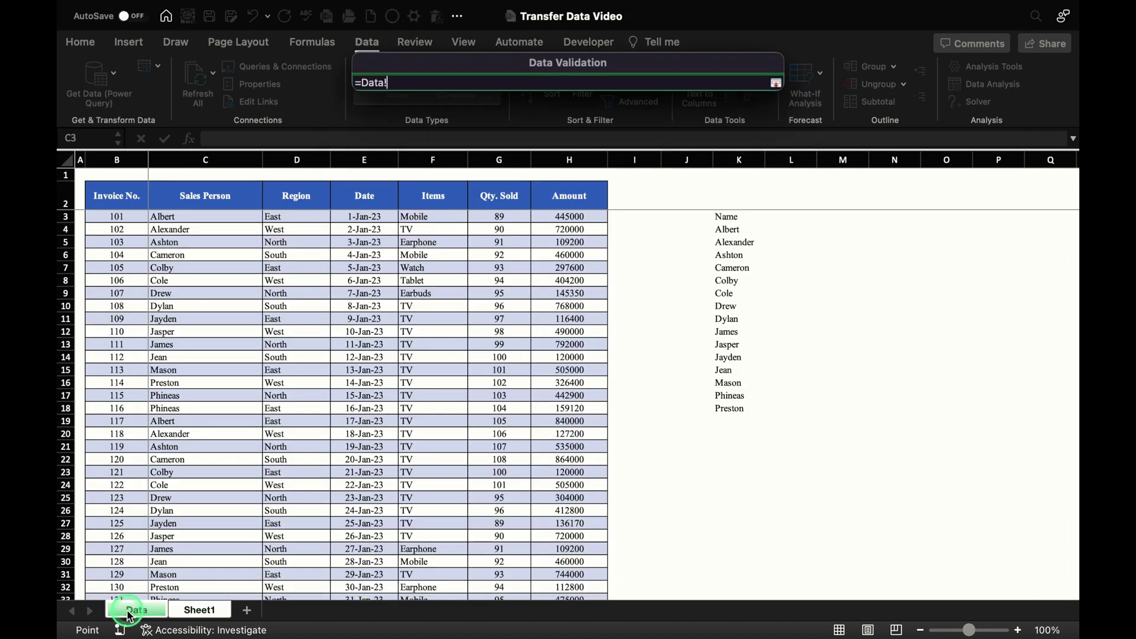
left_click(719, 262)
left_click_drag(727, 231, 759, 470)
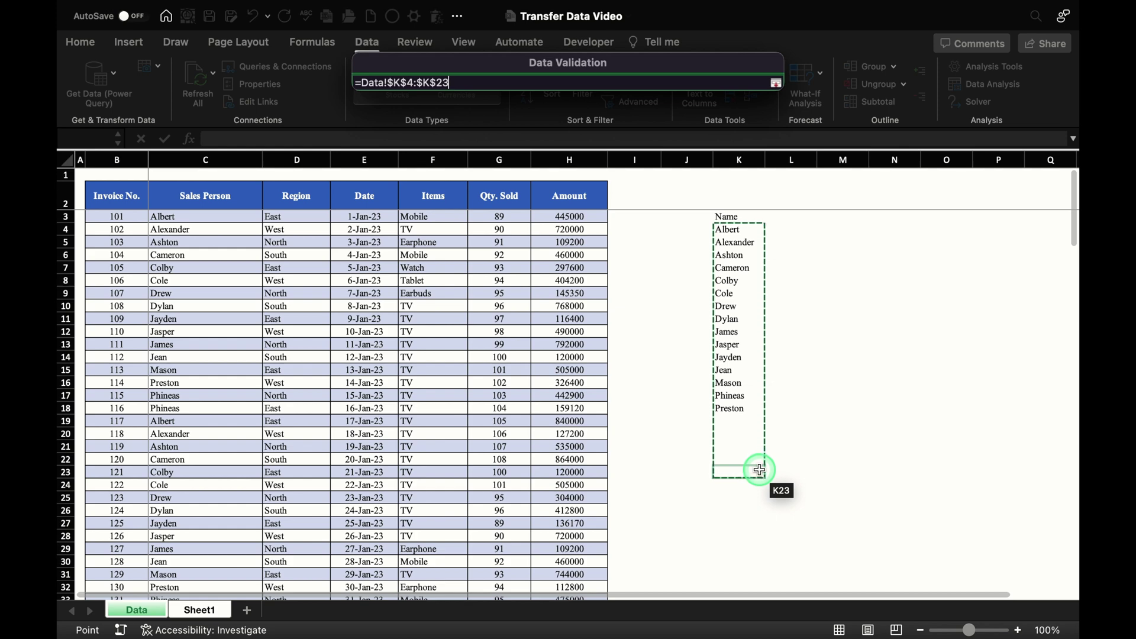
left_click(776, 82)
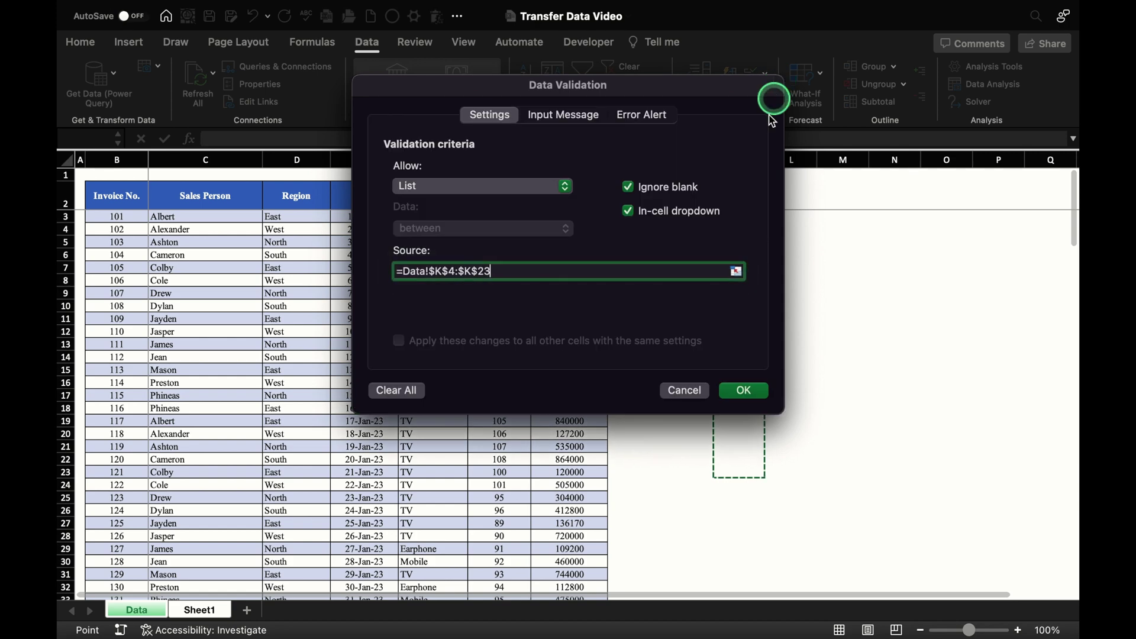
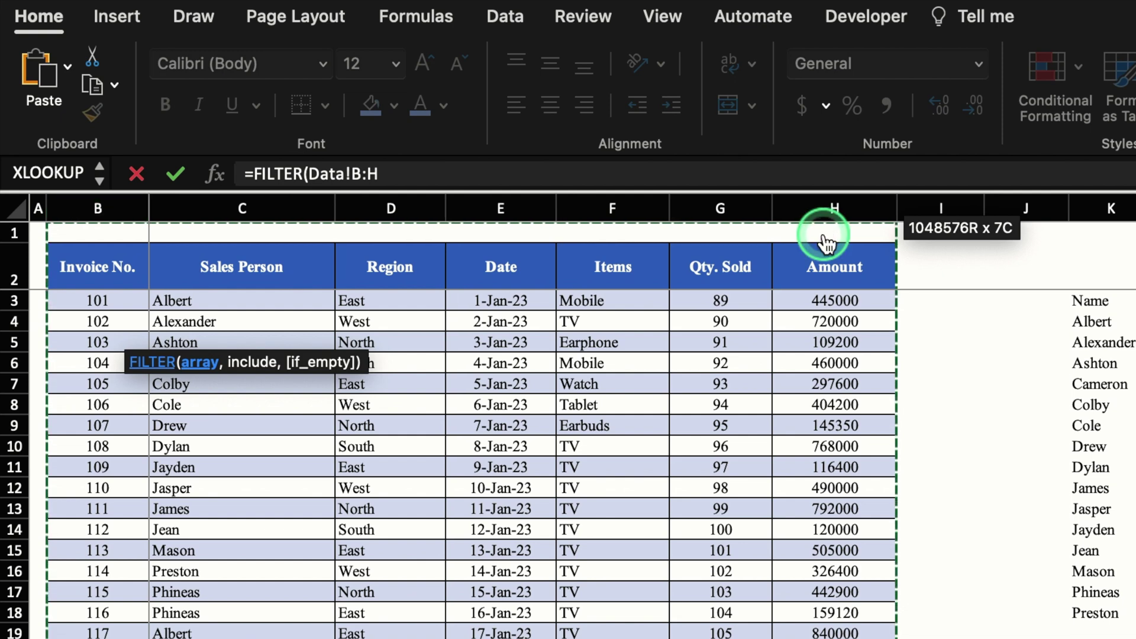
Complete the FILTER formula over Data!B:H so it includes only rows where Data!C:C equals the first sales person's name as quoted text.
type(",")
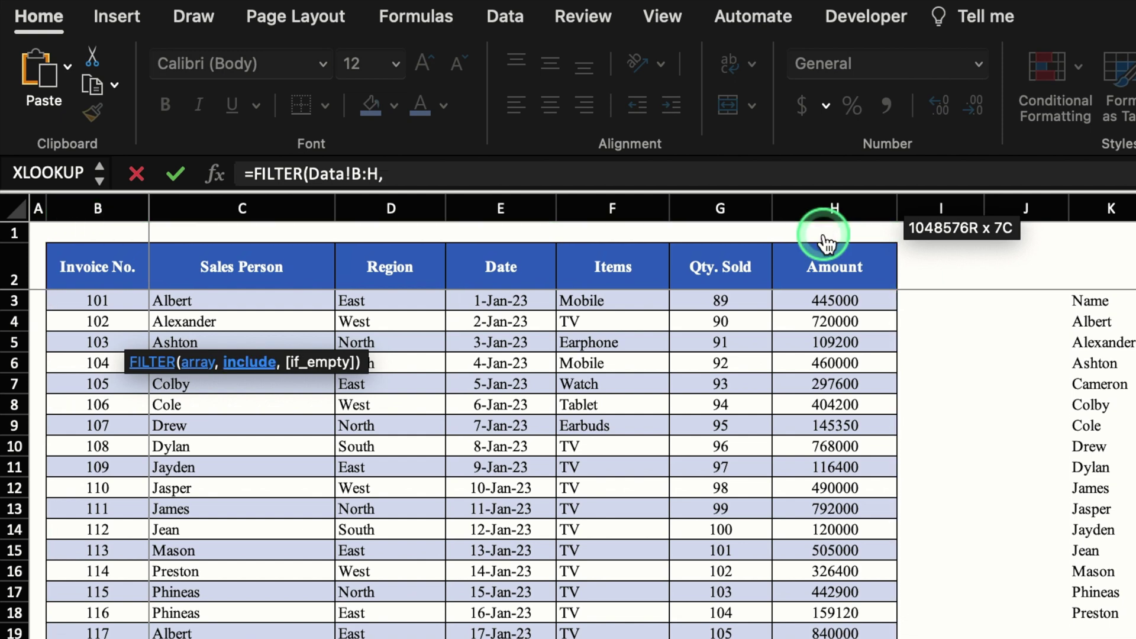
left_click(290, 203)
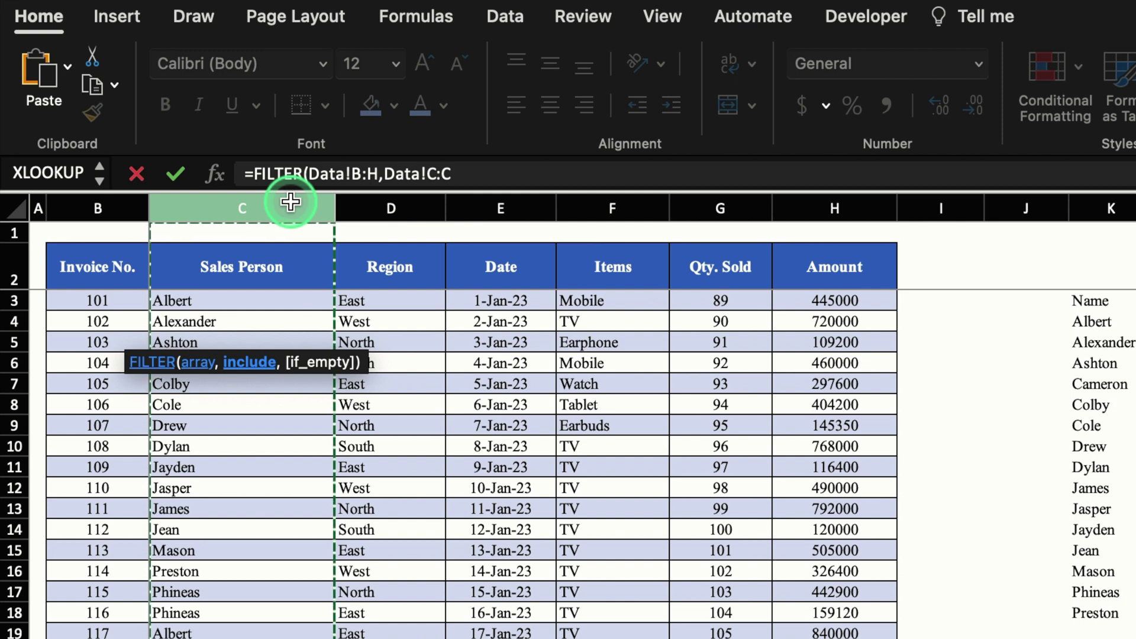
type("=\"Albert")
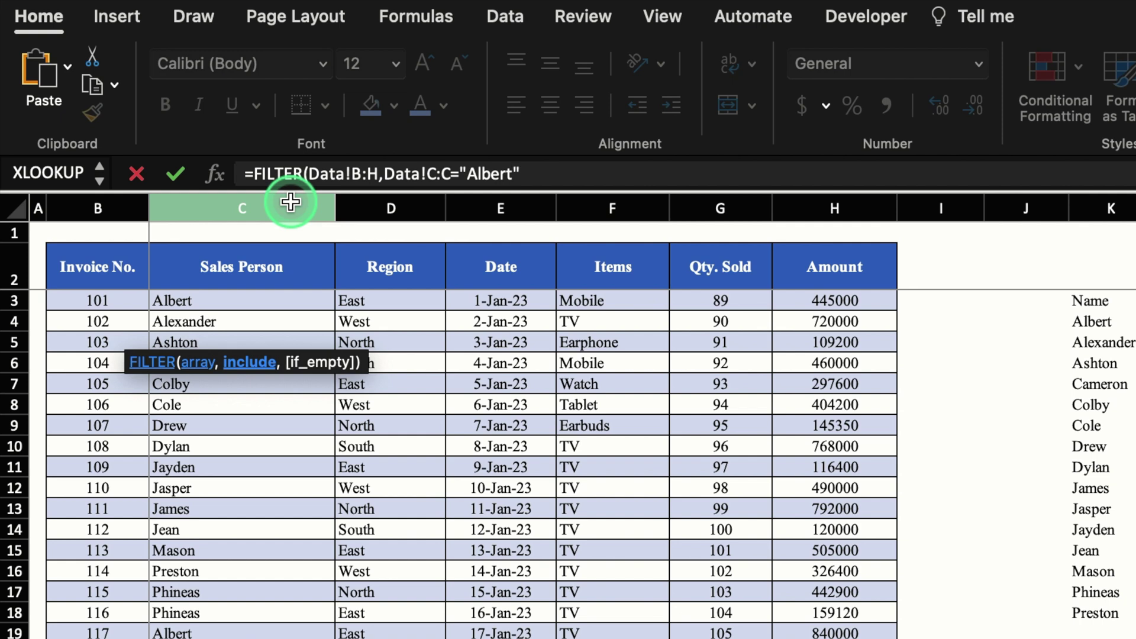
type(")")
key("Return")
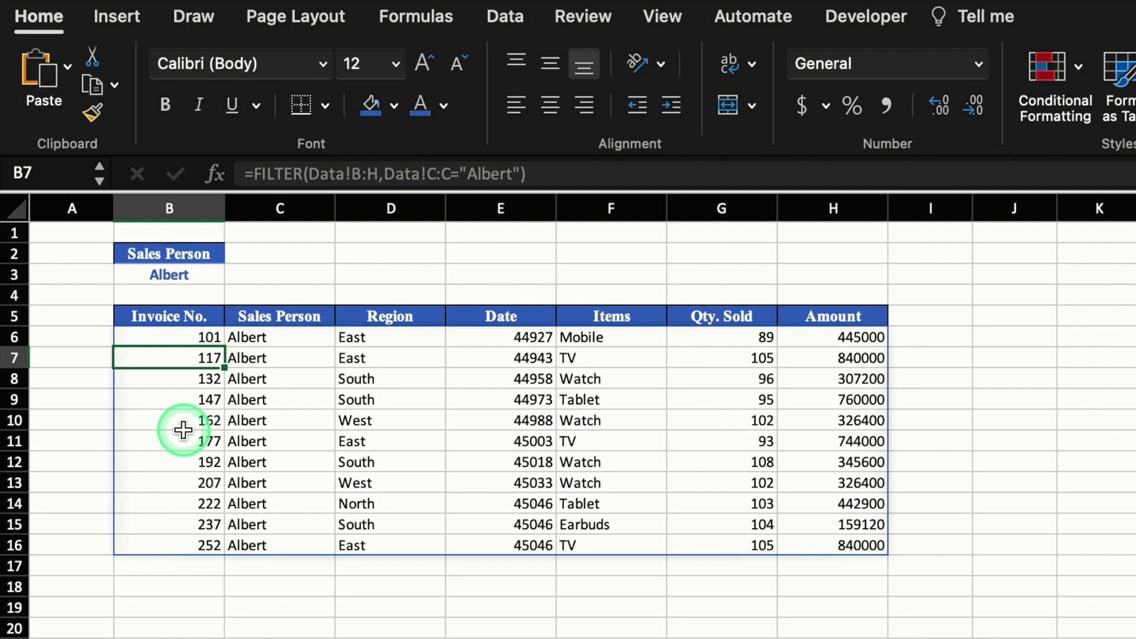
Choose the second sales person in the B3 dropdown to test whether the filtered rows follow the selection.
left_click(172, 274)
left_click(235, 274)
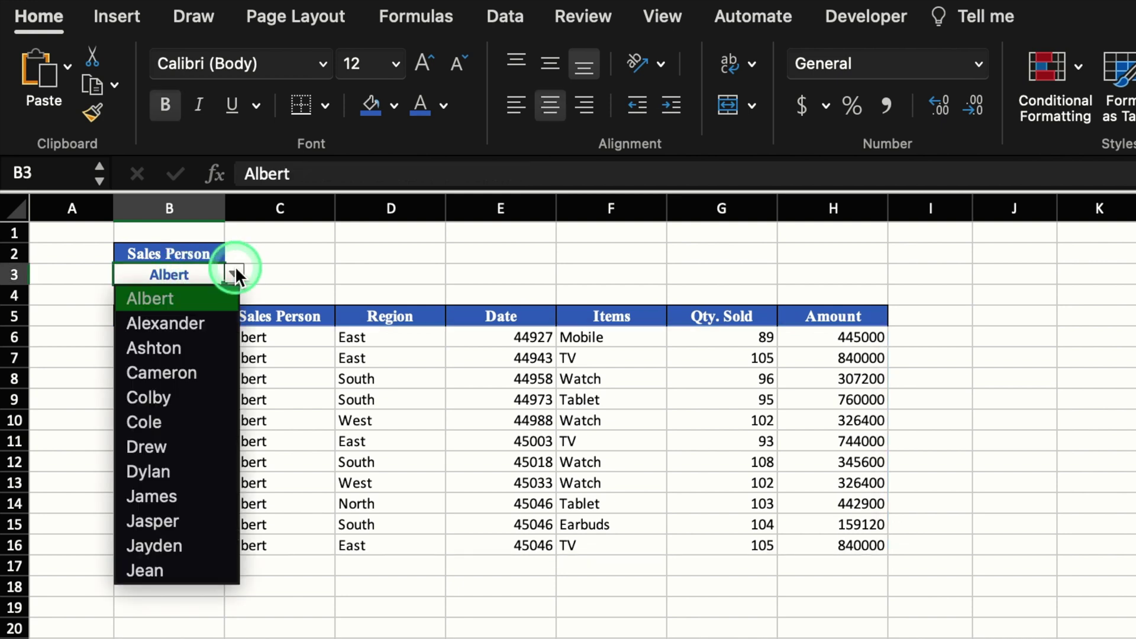
left_click(178, 322)
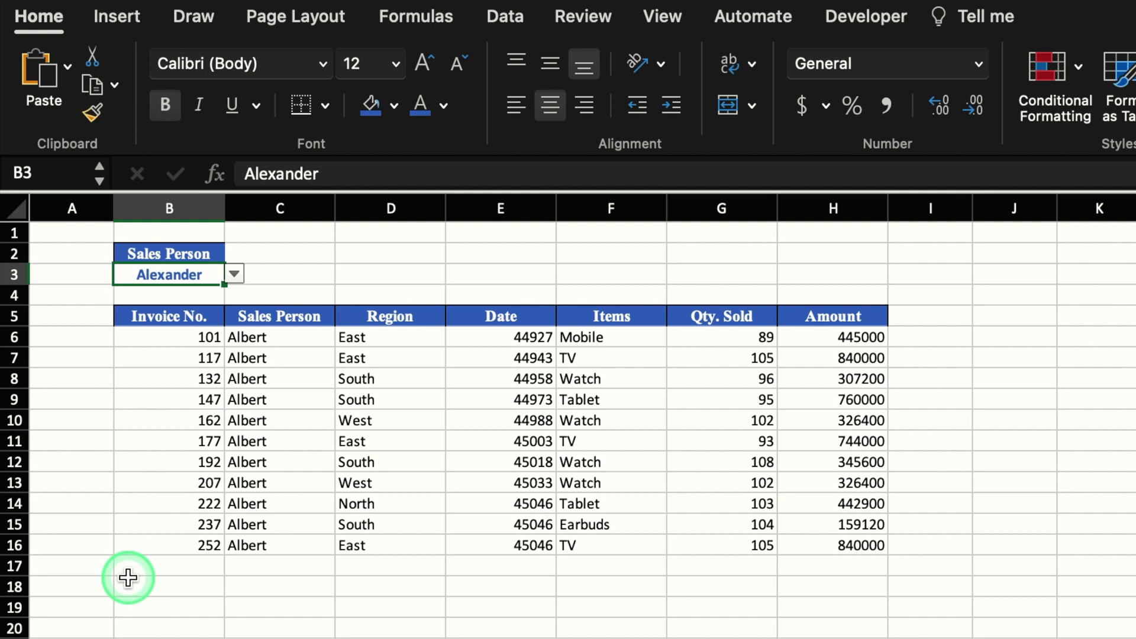
Examine the FILTER formula in B6 and the spilled cells below it in the Invoice No. column.
left_click(175, 342)
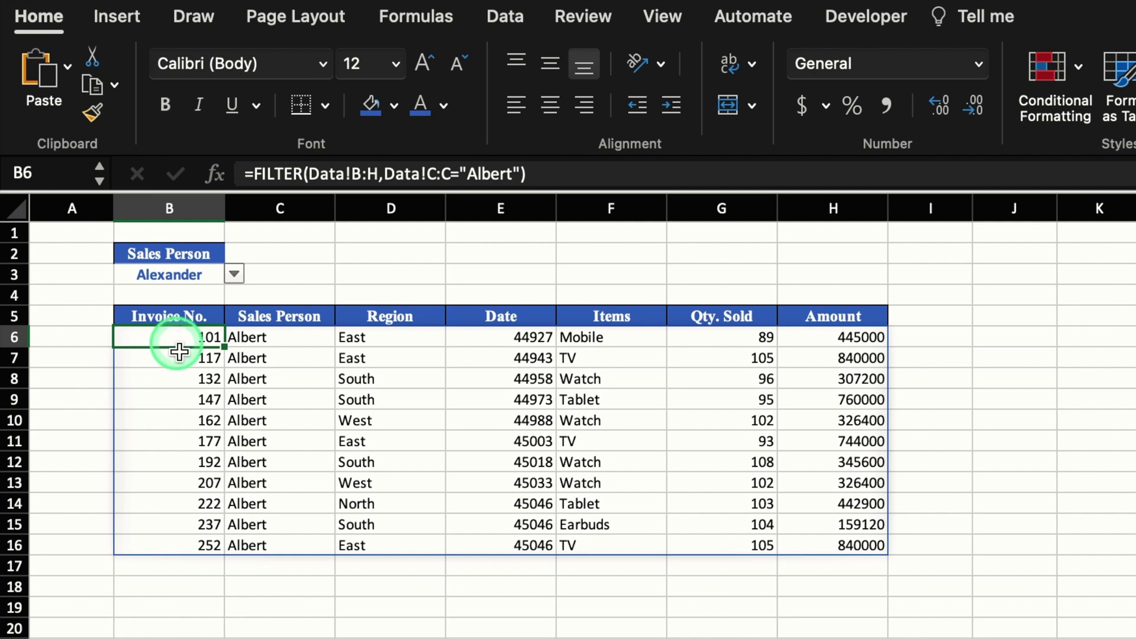
key("Down")
key("Down")
key("Down")
key("Down")
key("Down")
key("Down")
key("Up")
key("Up")
key("Up")
key("Up")
key("Up")
key("Up")
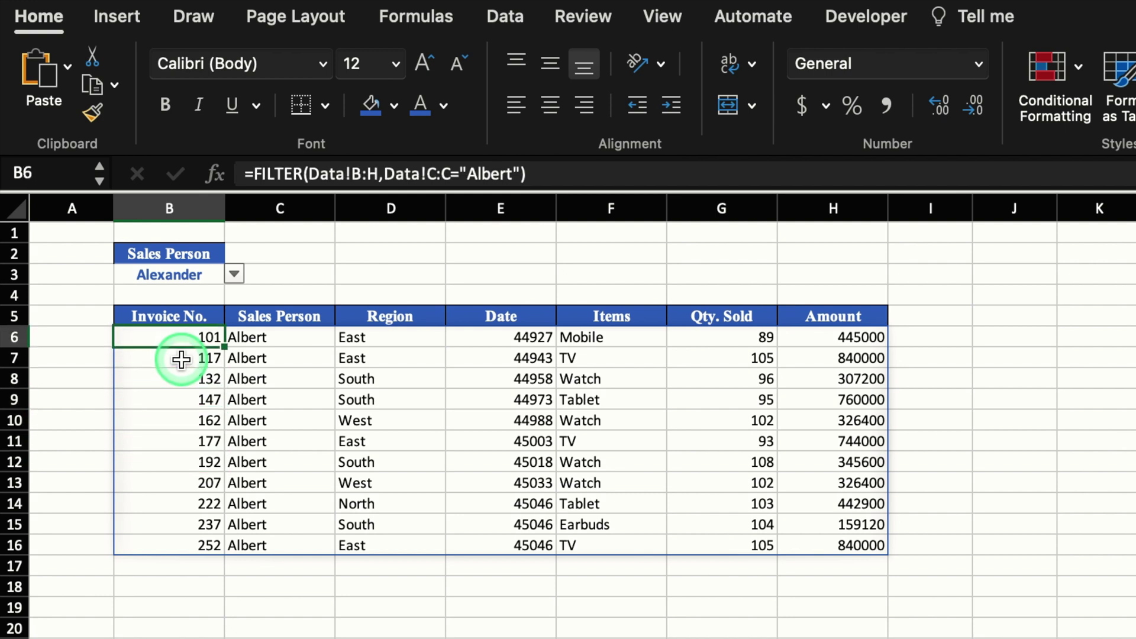
Replace the quoted name in B6's FILTER formula with a reference to cell B3, giving =FILTER(Data!B:H,Data!C:C=B3).
left_click(521, 174)
key("BackSpace")
key("BackSpace")
key("BackSpace")
key("BackSpace")
key("BackSpace")
key("BackSpace")
key("BackSpace")
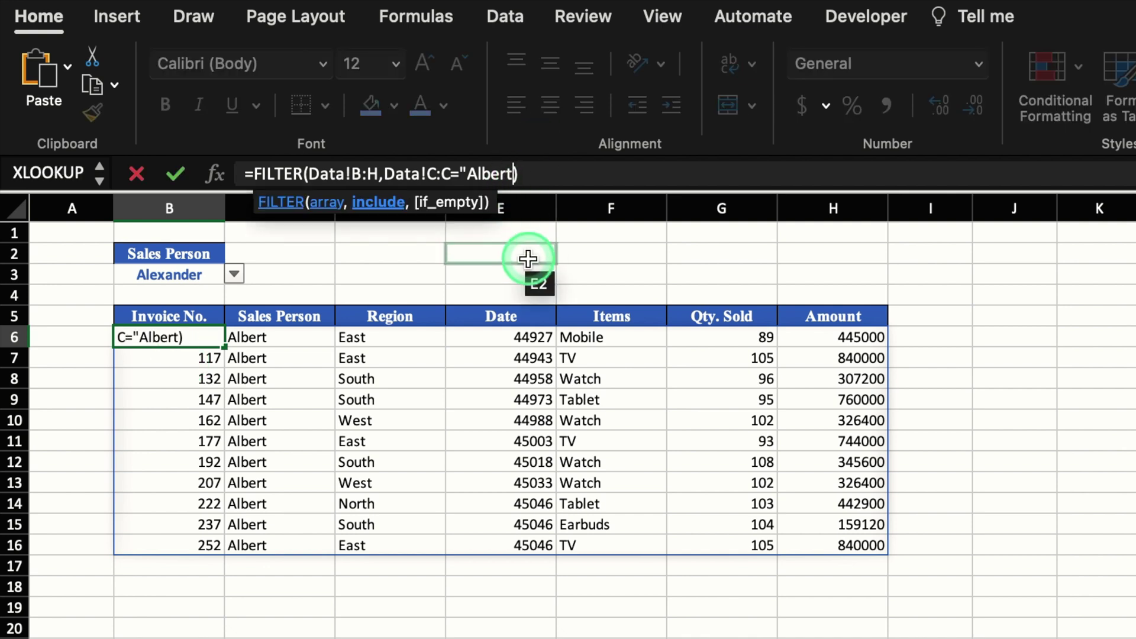
key("BackSpace")
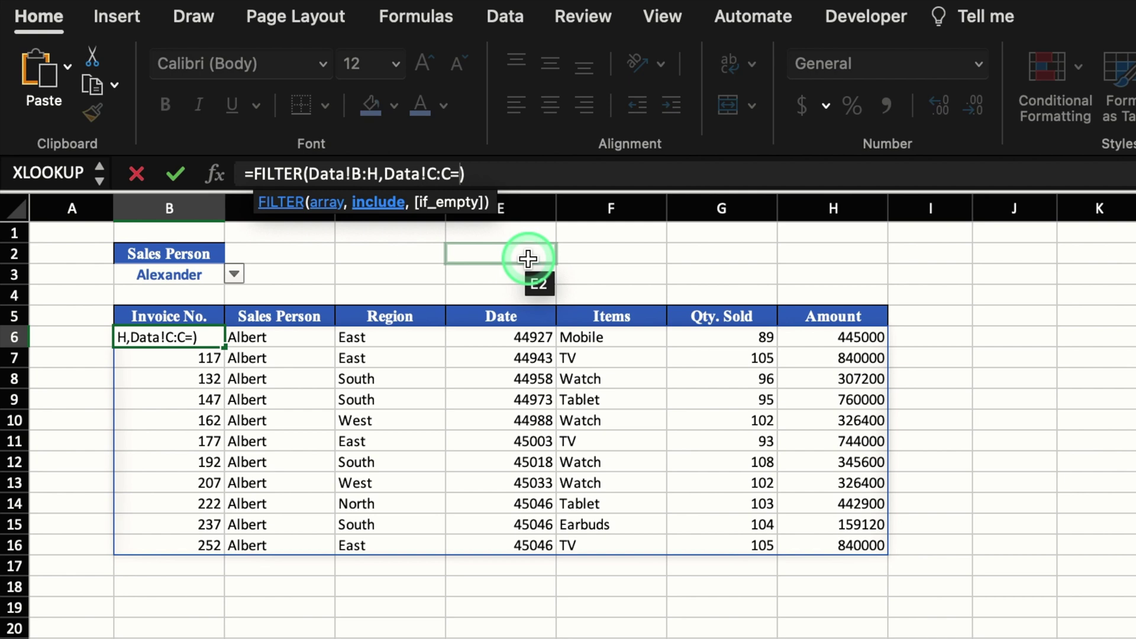
left_click(195, 273)
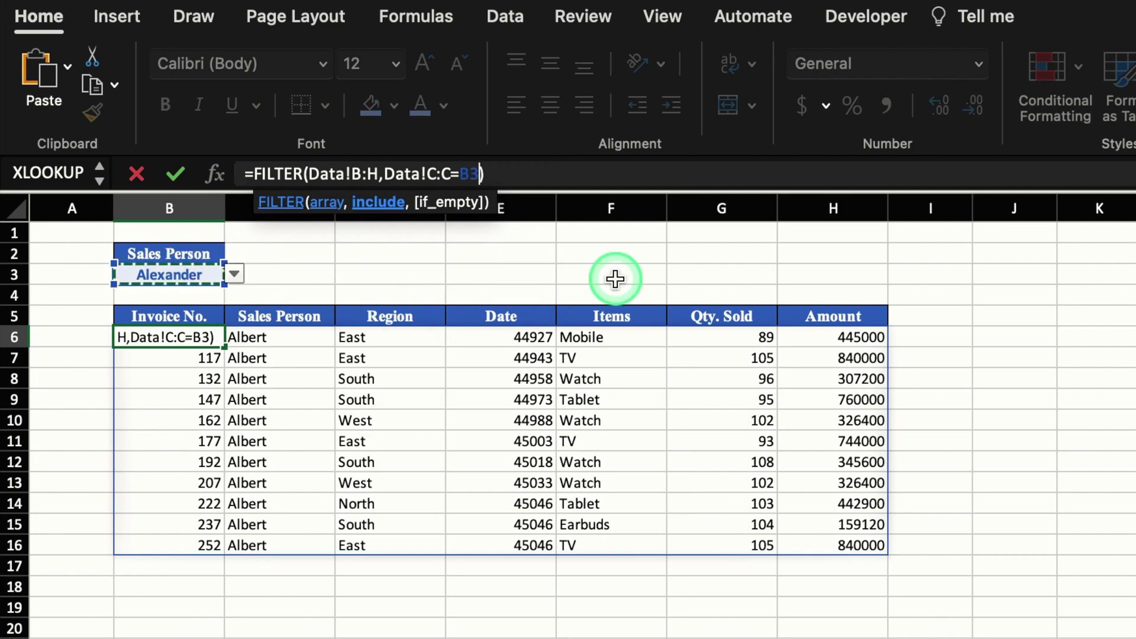
key("Return")
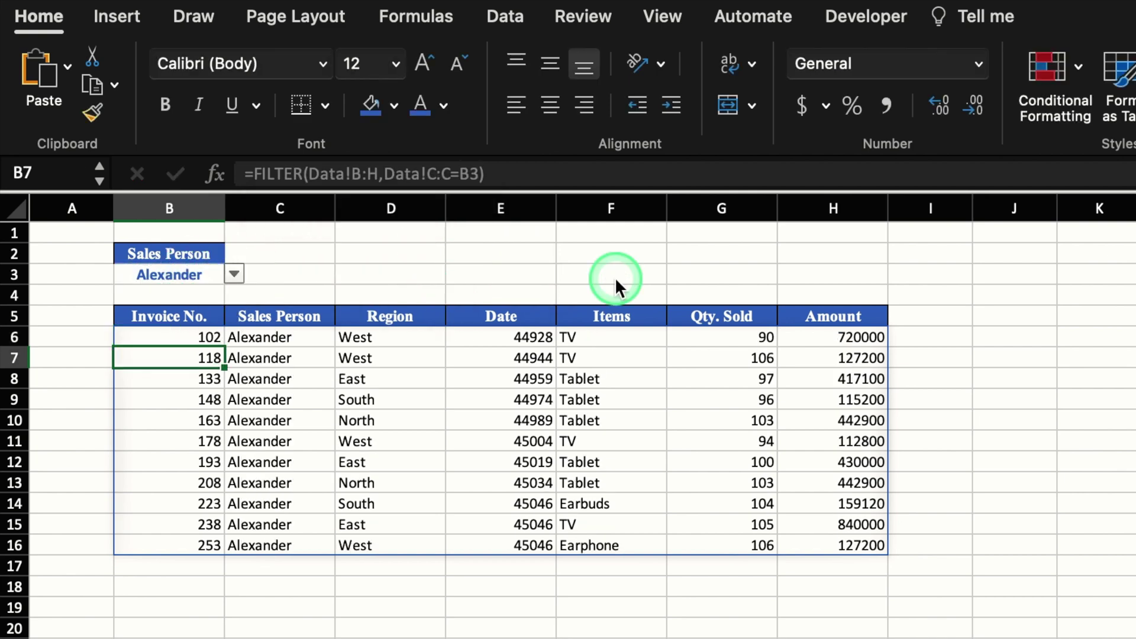
Test the B3 dropdown by choosing the eighth and finally the tenth sales person in the list.
left_click(235, 273)
left_click(158, 473)
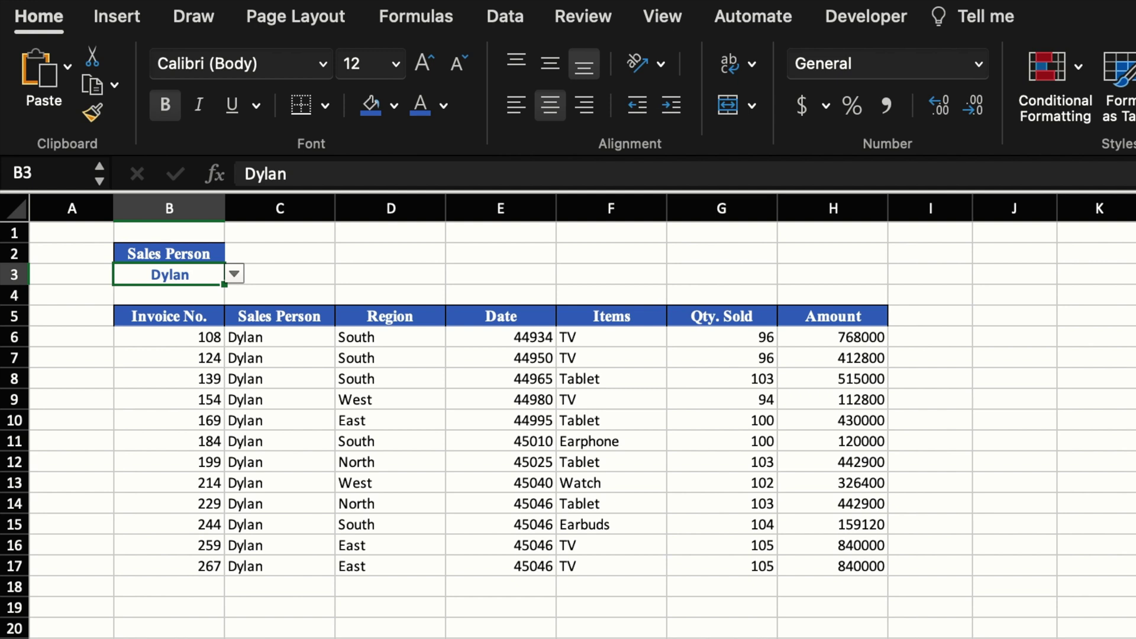
left_click(235, 273)
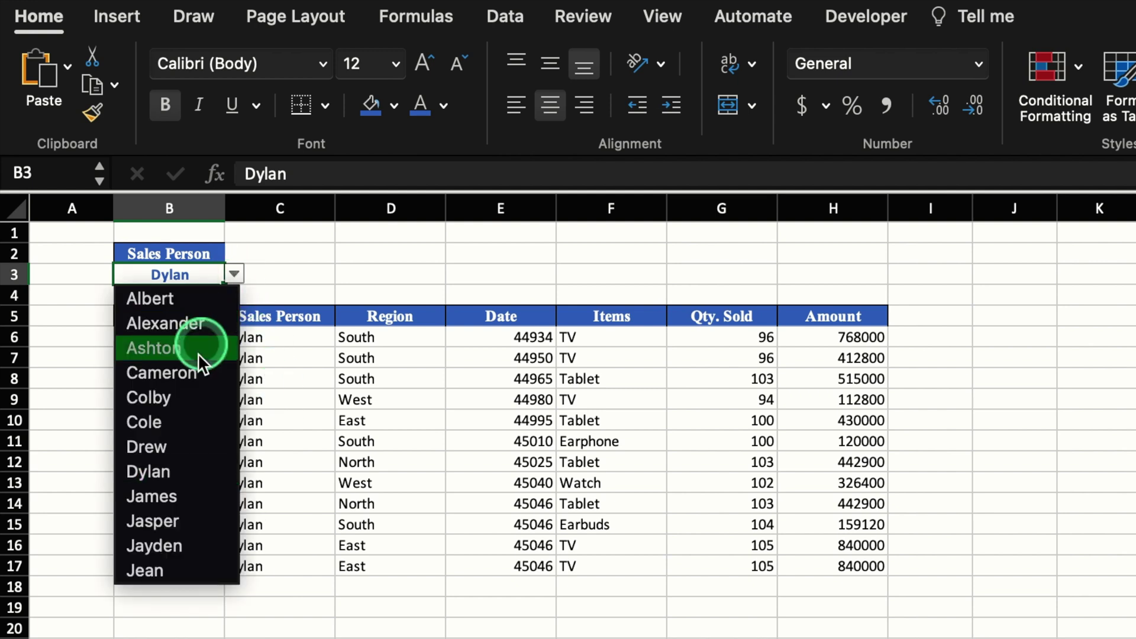
left_click(155, 516)
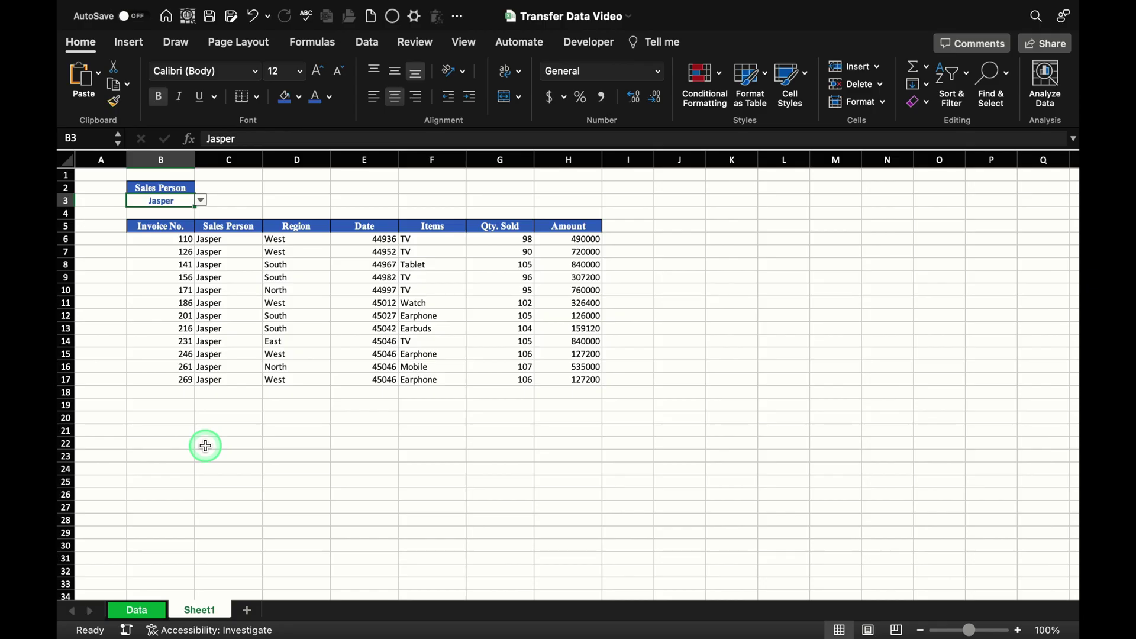
Create a PivotTable from the name list K3:K18 on the Data sheet, placed in the existing worksheet at M4.
left_click(137, 610)
left_click_drag(728, 217, 728, 408)
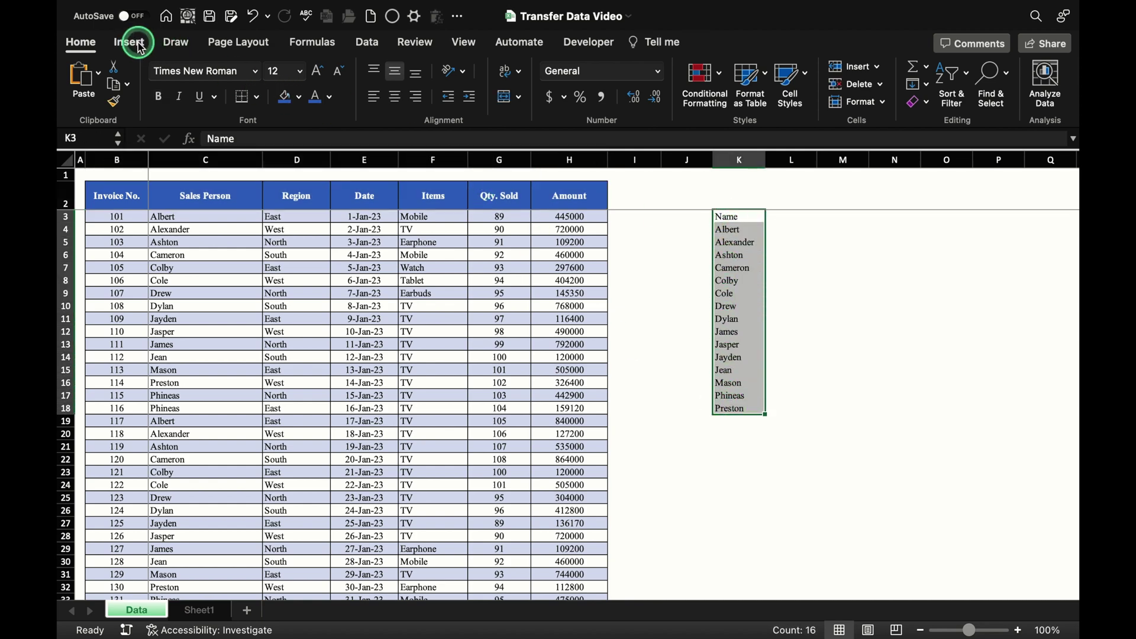
left_click(130, 42)
left_click(90, 80)
left_click(413, 305)
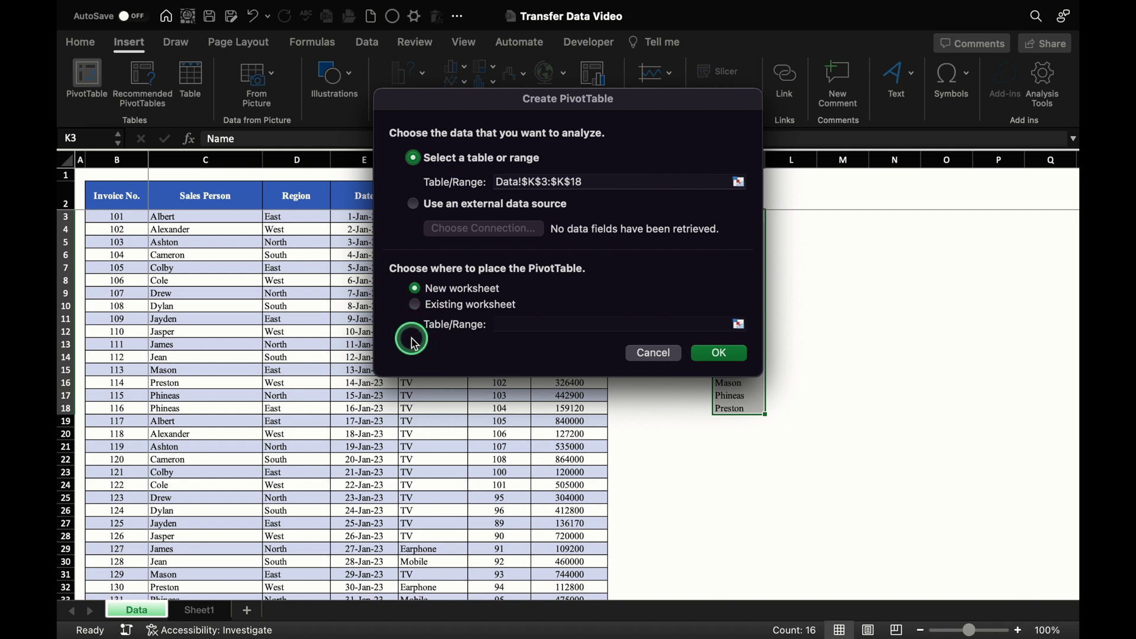
left_click(415, 306)
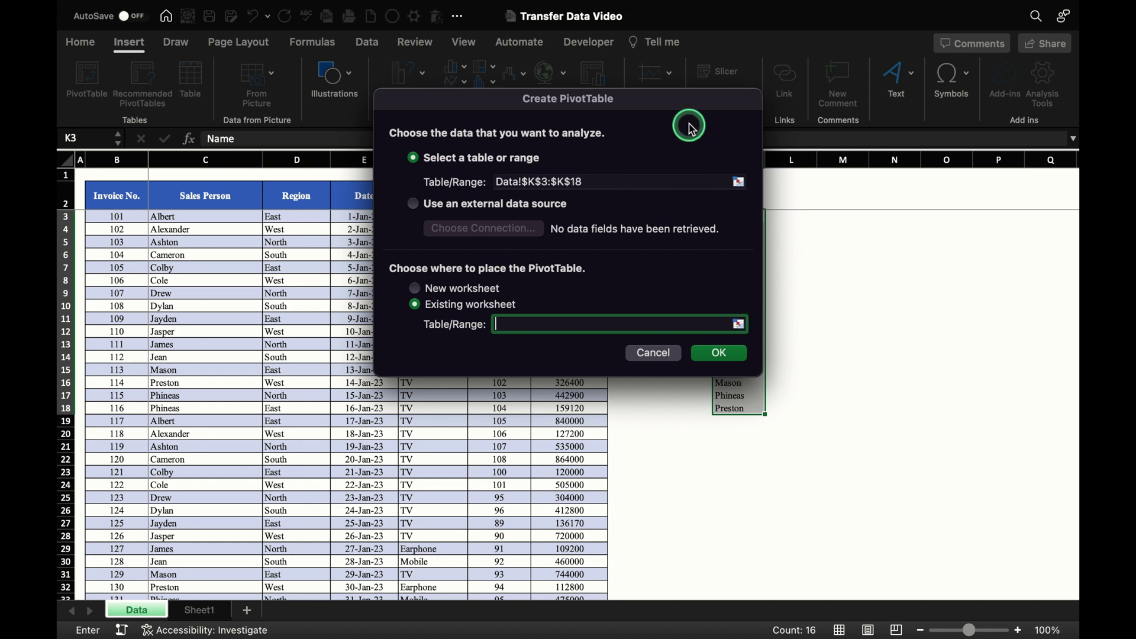
left_click_drag(689, 104, 550, 114)
left_click(844, 230)
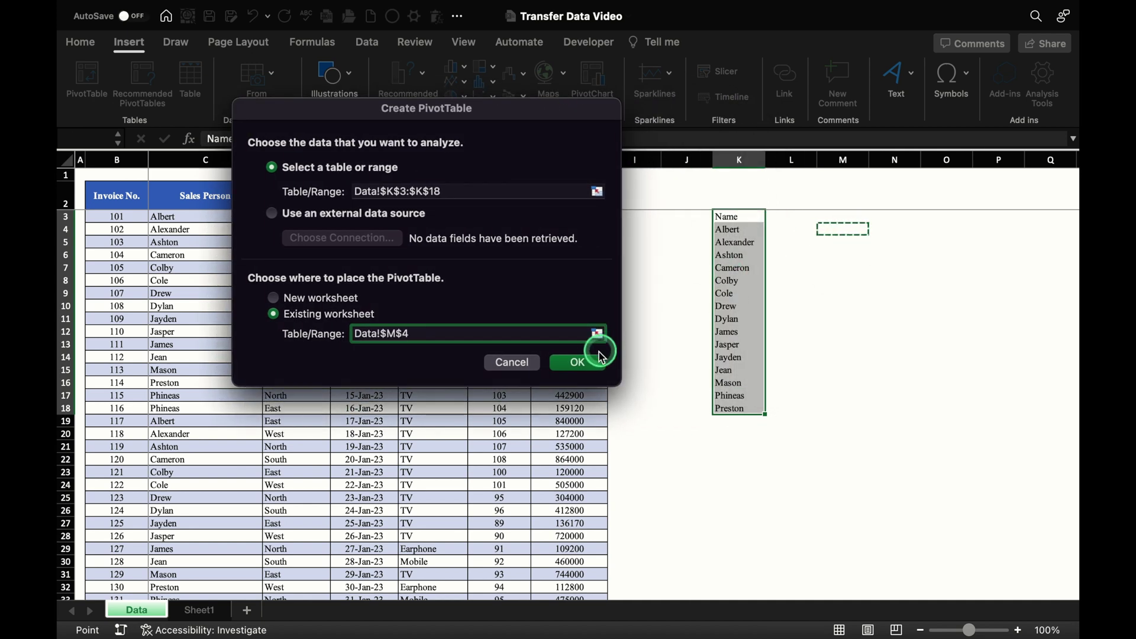
left_click(582, 359)
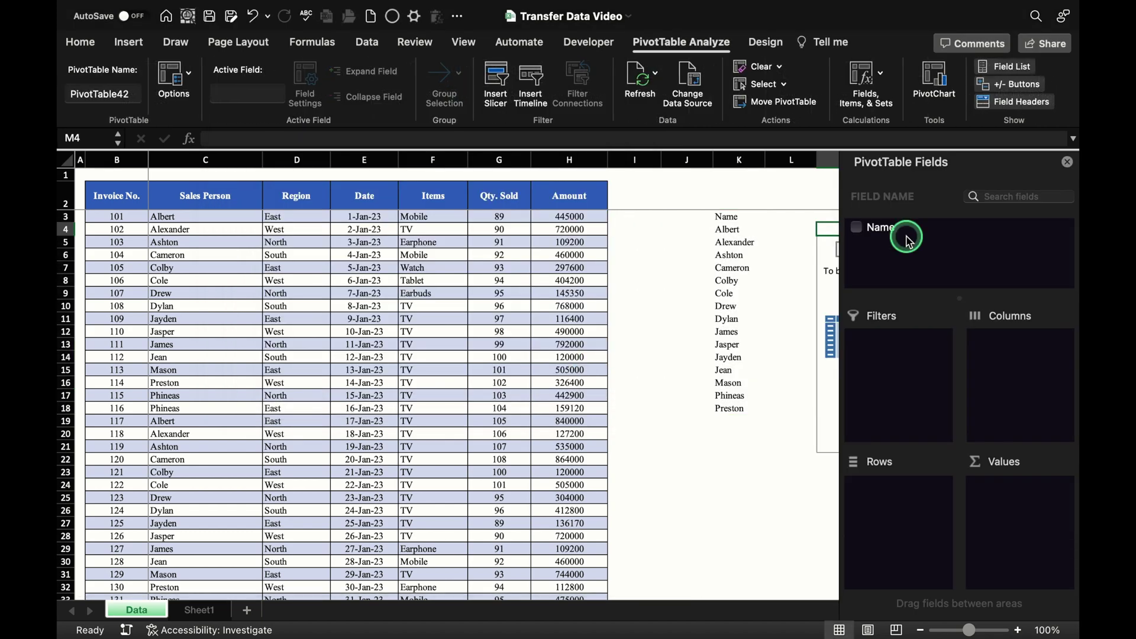
Add the Name field to the PivotTable's Filters area and close the field list.
left_click(884, 231)
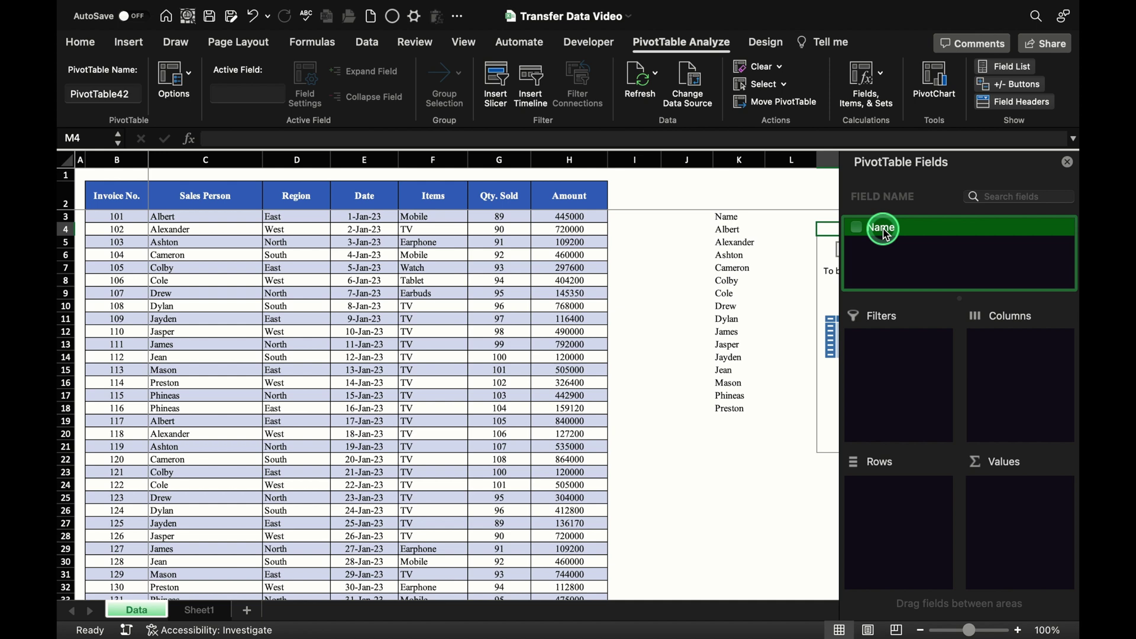
left_click_drag(886, 234, 893, 356)
left_click(1068, 162)
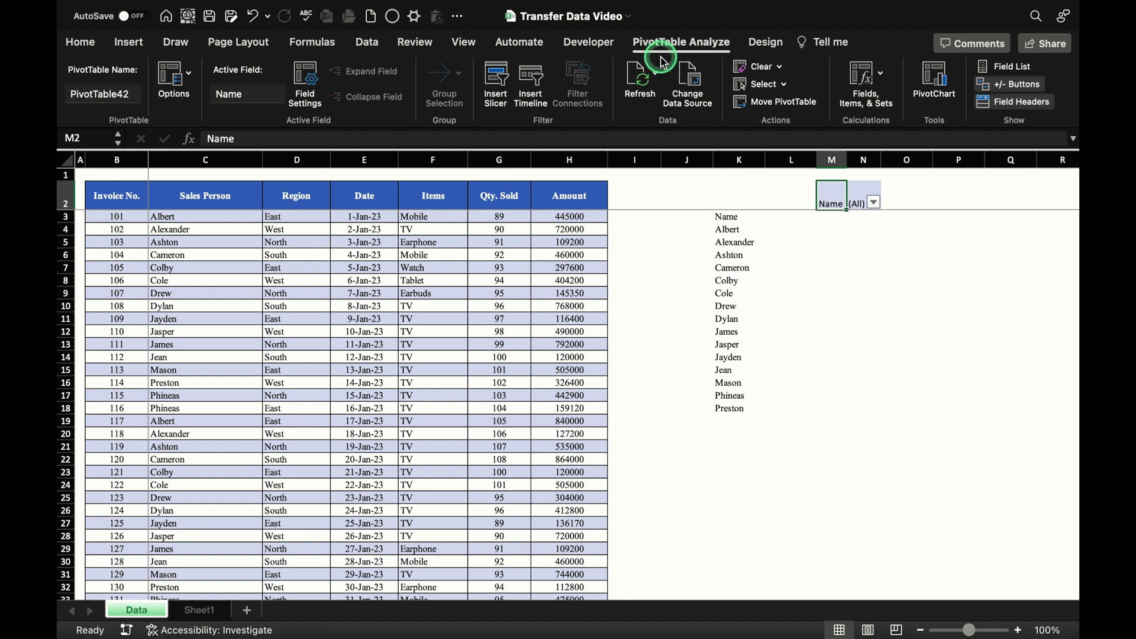
Generate a separate sheet for each sales person by showing the report filter pages of Name.
left_click(188, 76)
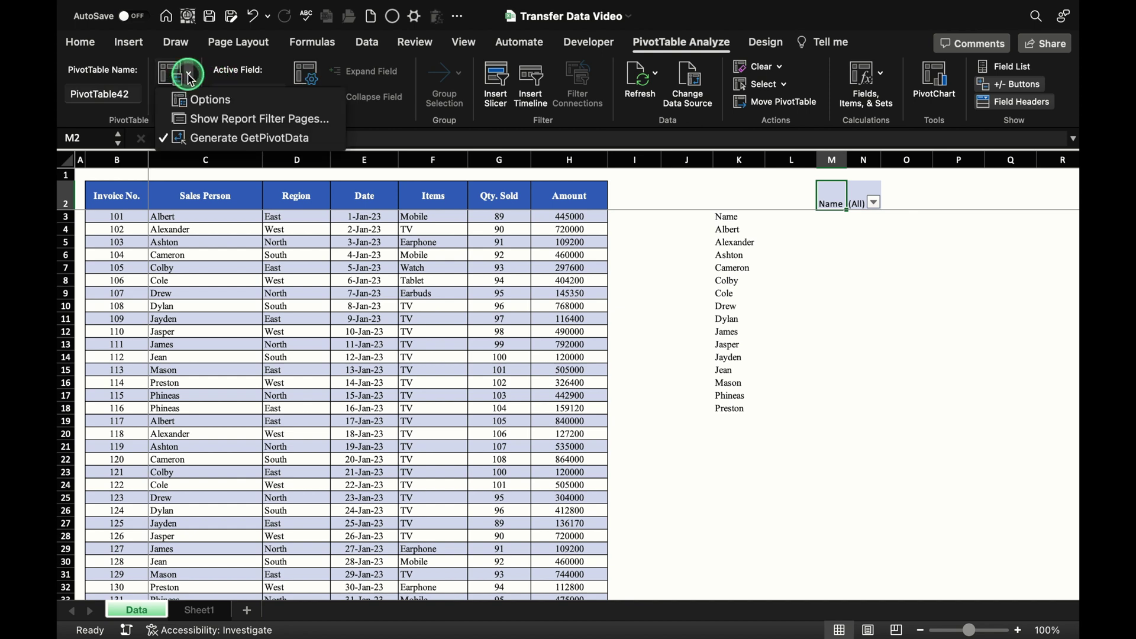
left_click(321, 121)
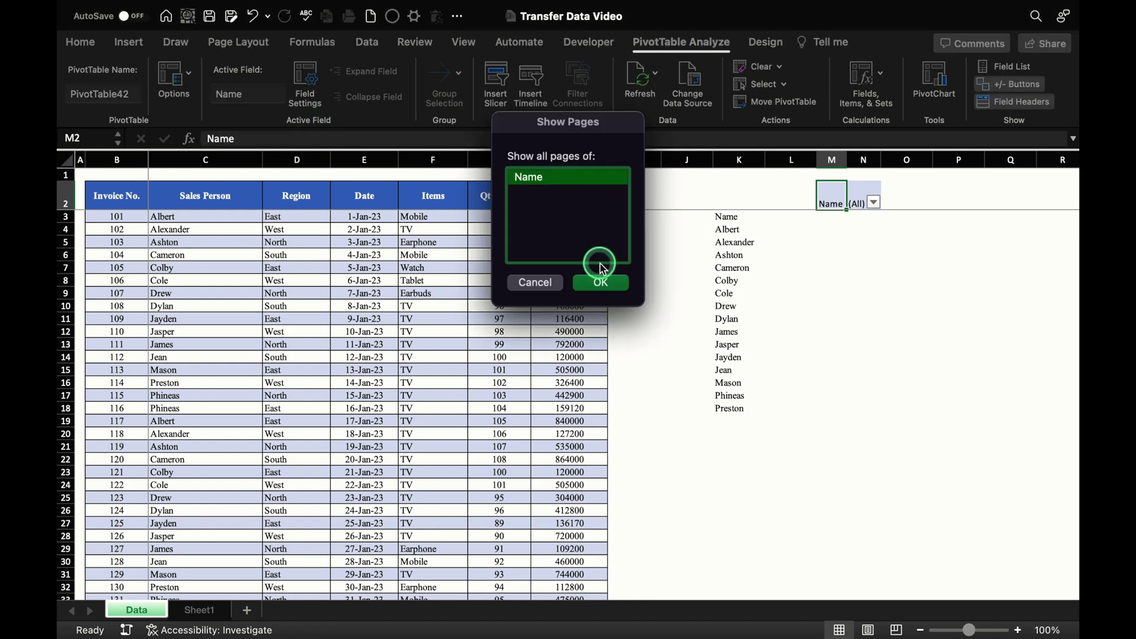
left_click(600, 282)
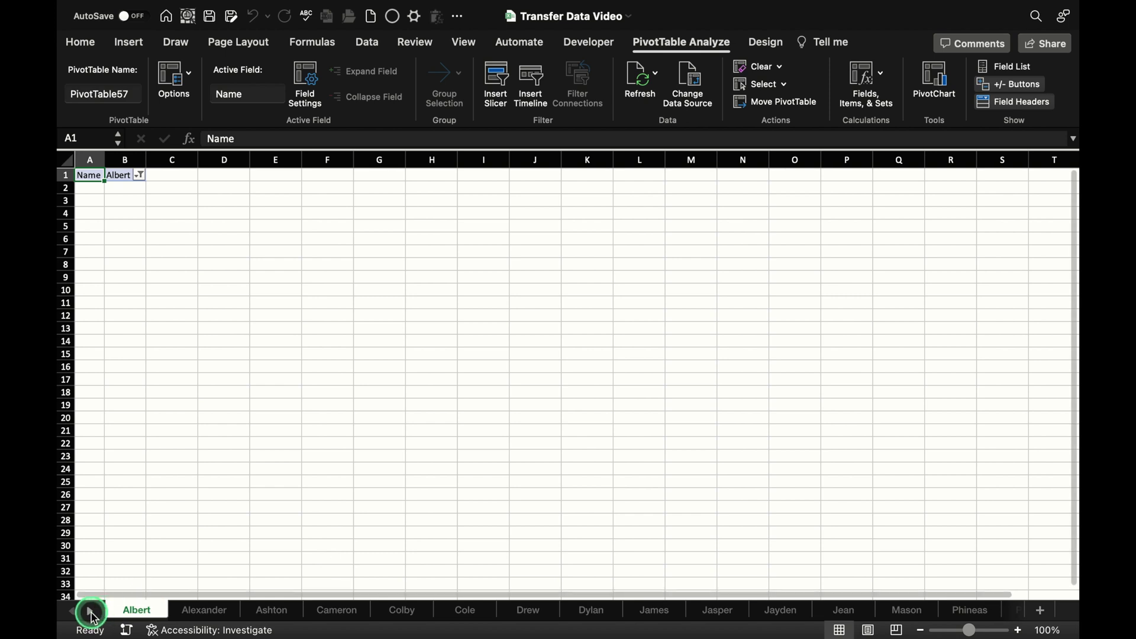
left_click(91, 612, "super")
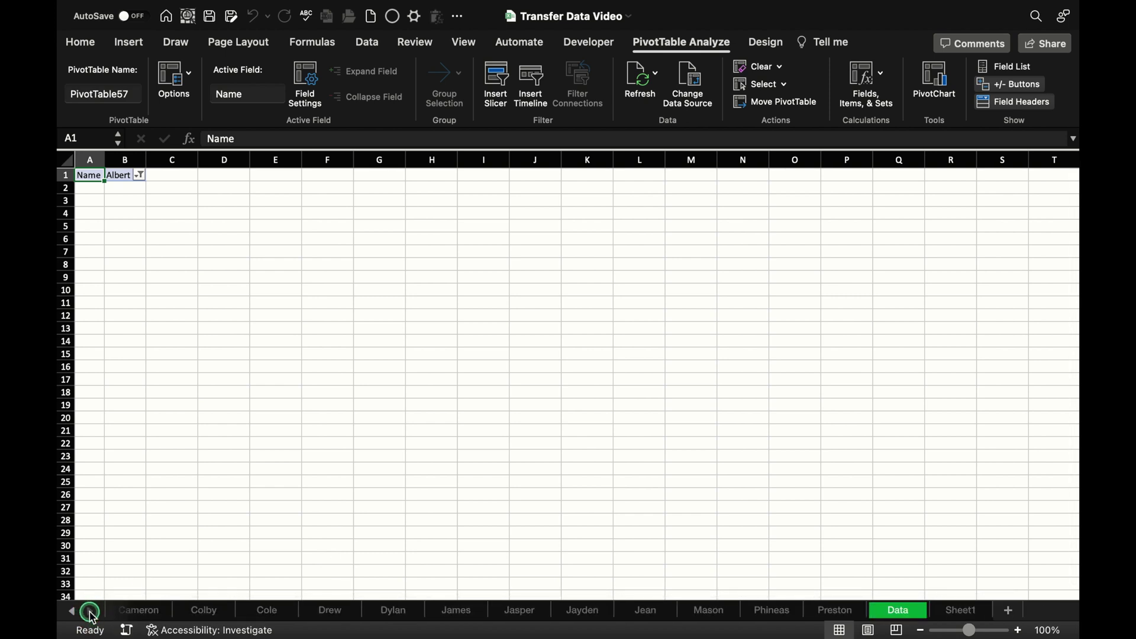
Move the Data and Sheet1 sheets together to the front of the workbook, before all sales-person sheets.
left_click(899, 615)
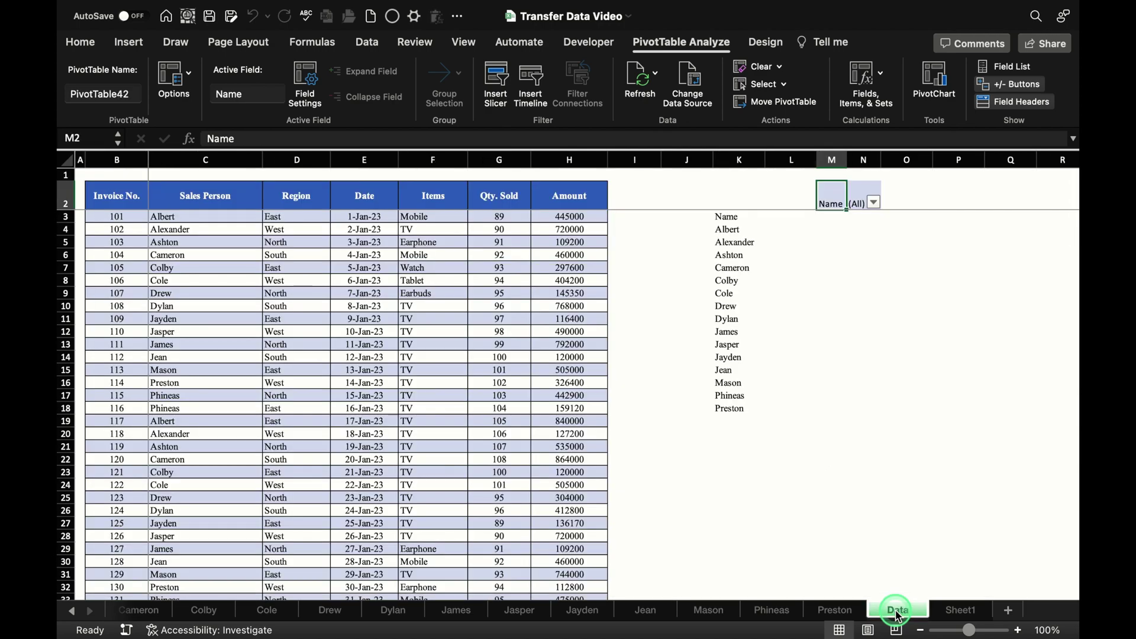
left_click(952, 615, "shift")
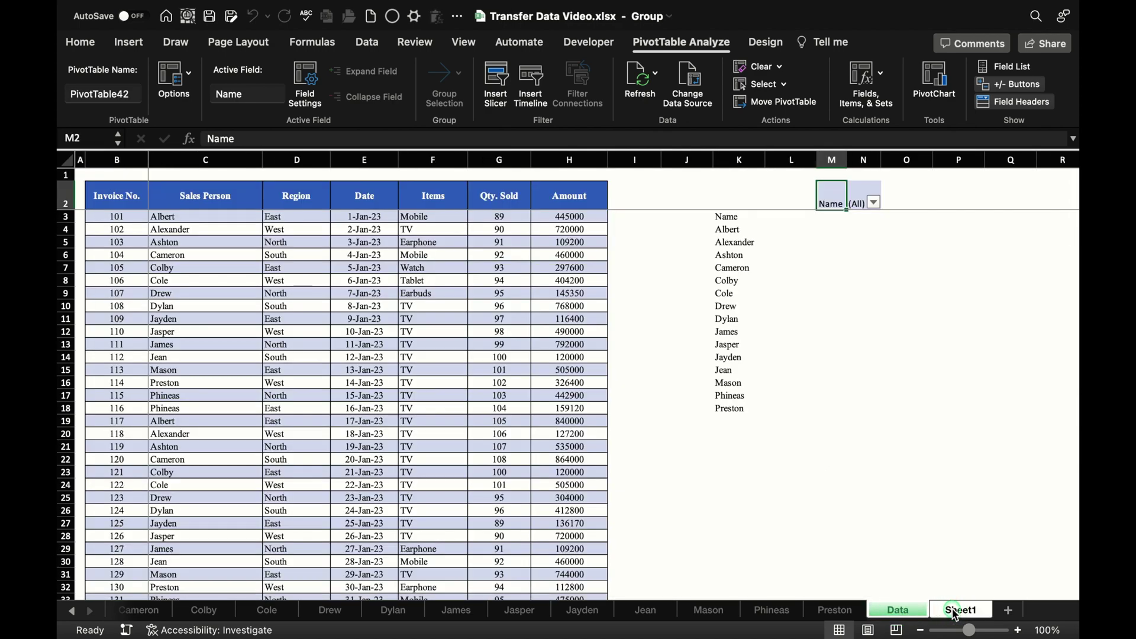
left_click(904, 611)
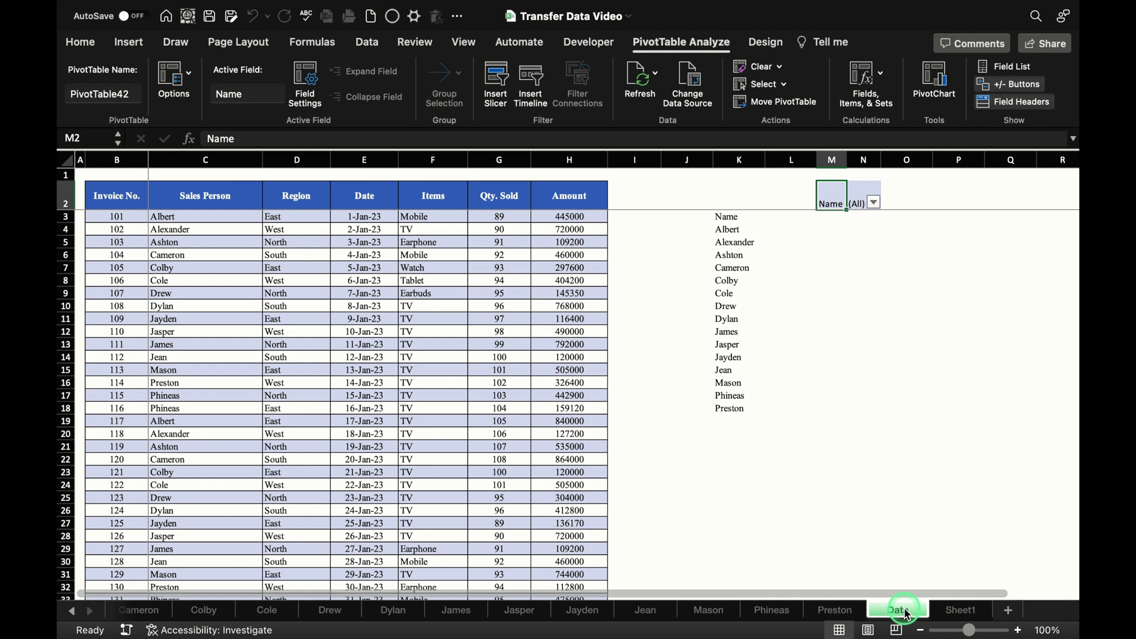
left_click(962, 610, "shift")
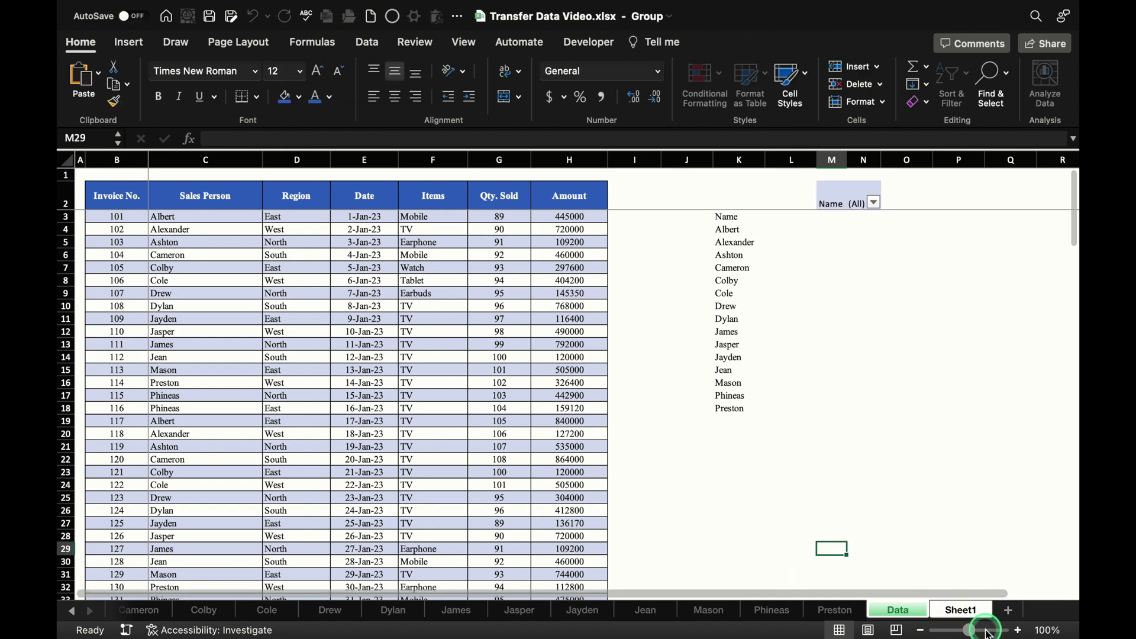
left_click_drag(252, 577, 109, 610)
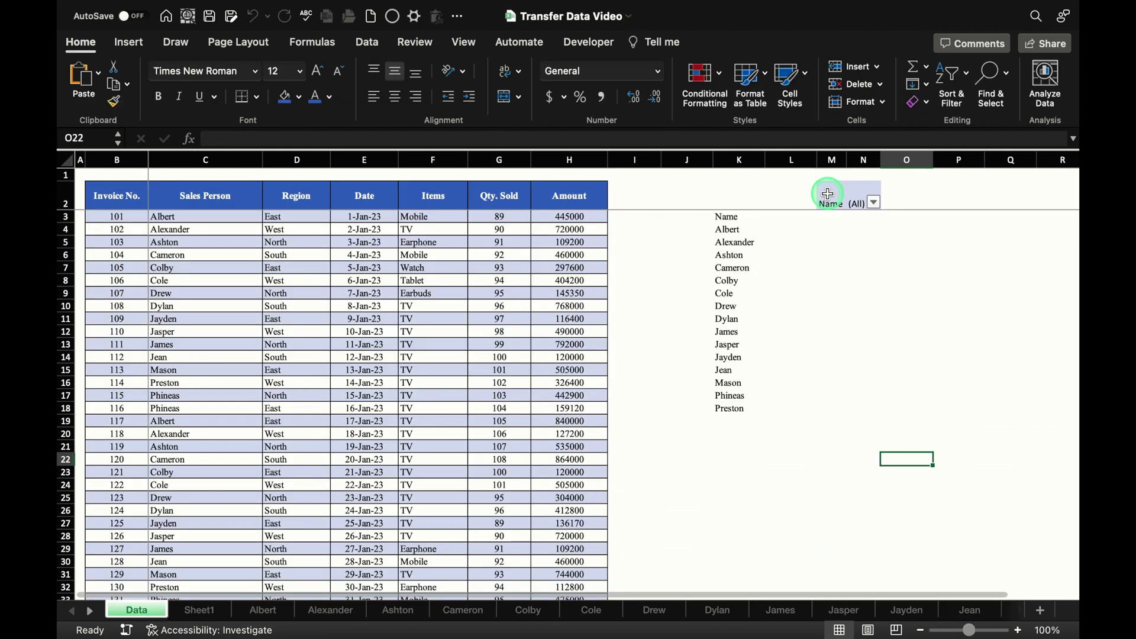
Delete the PivotTable in M2:N2 on the Data sheet and switch to Sheet1.
left_click(828, 194)
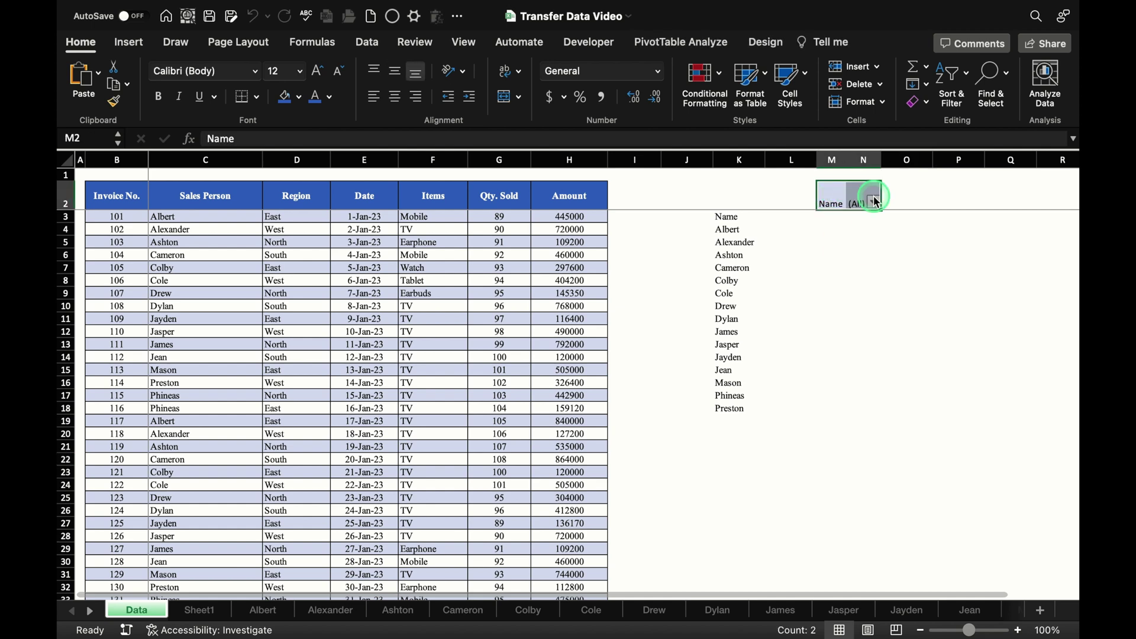
left_click(199, 610)
Group all the sales-person sheets and clear the contents of every cell in them.
left_click(267, 611)
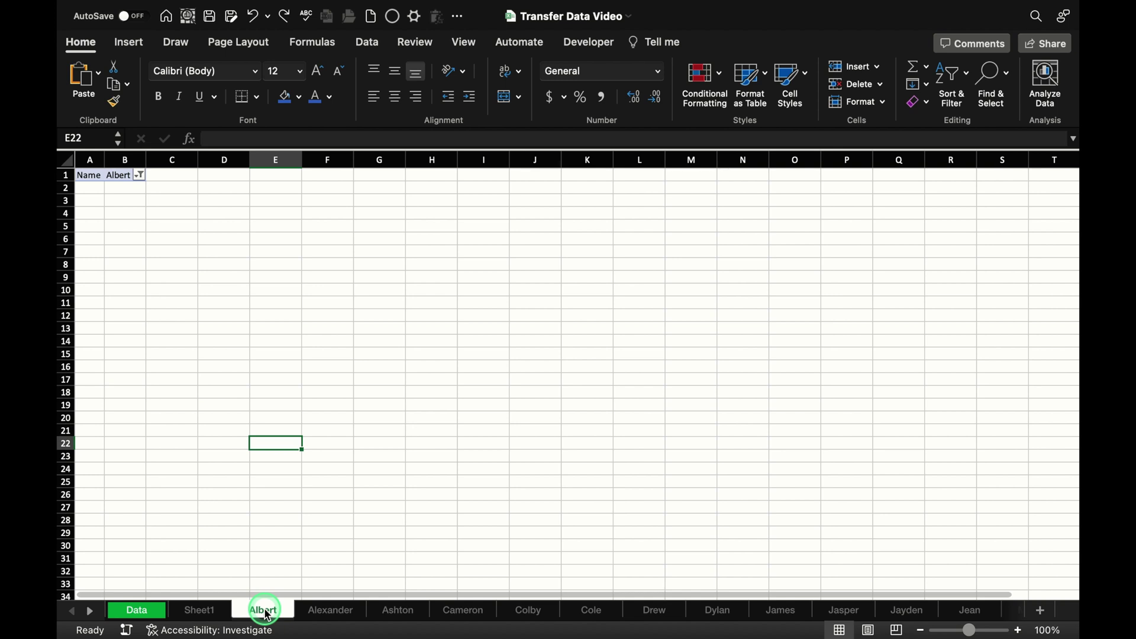
left_click(90, 612)
left_click(90, 611)
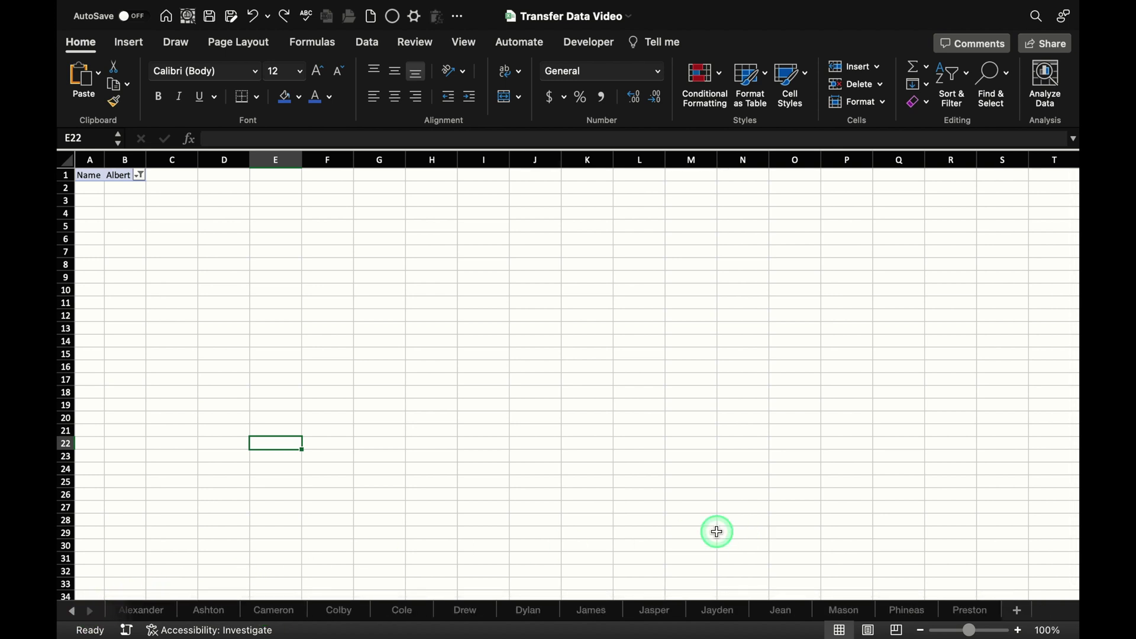
left_click(974, 610, "shift")
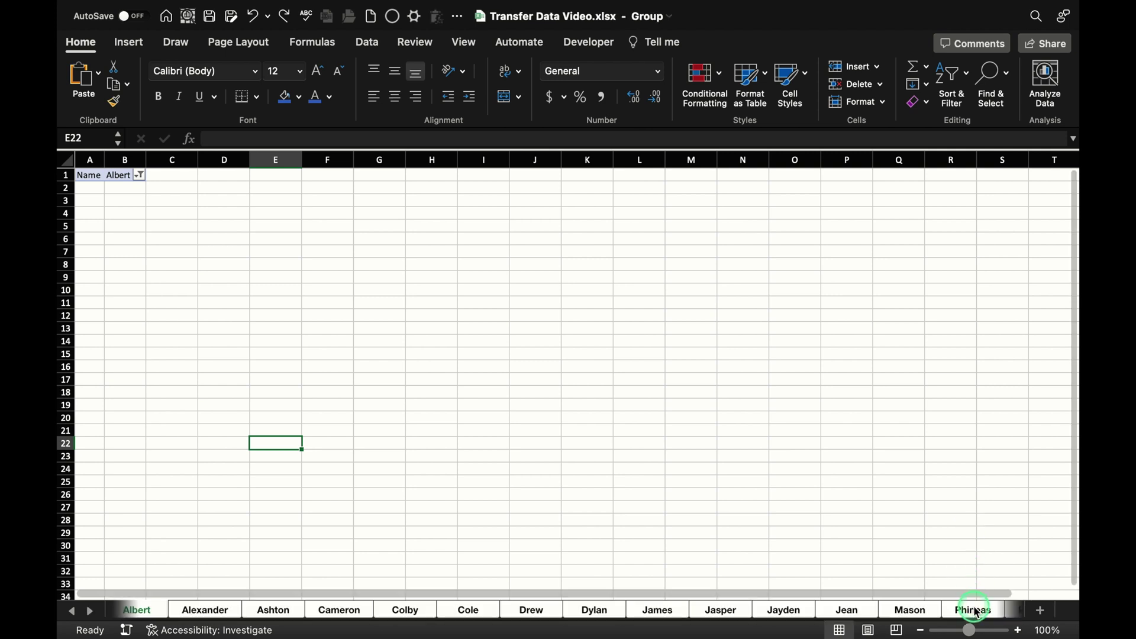
left_click(65, 159)
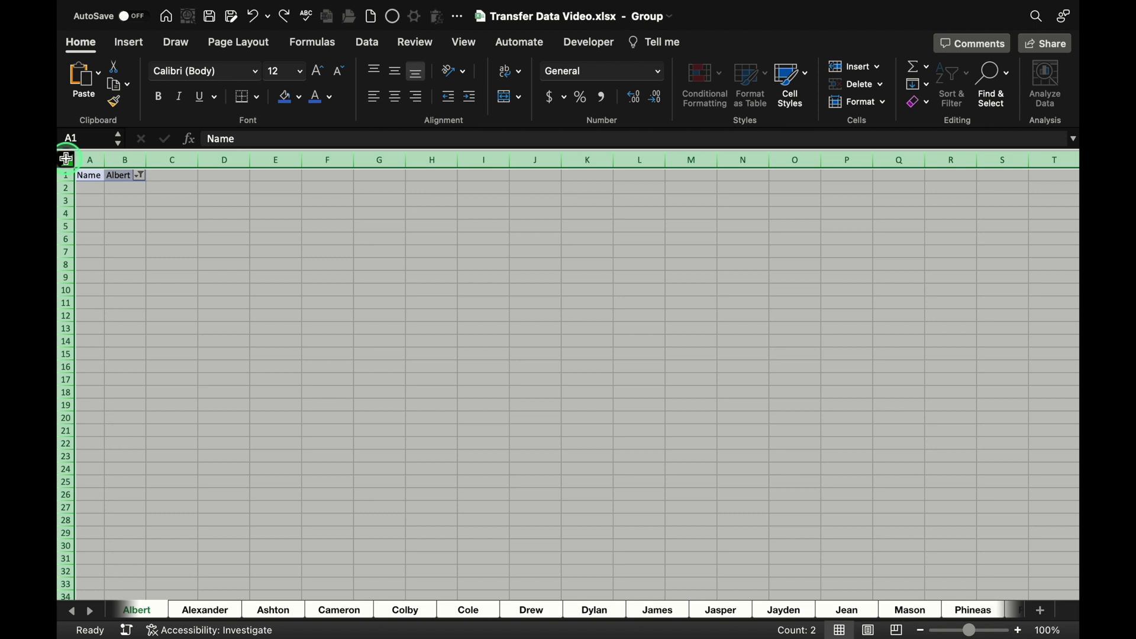
key("Delete")
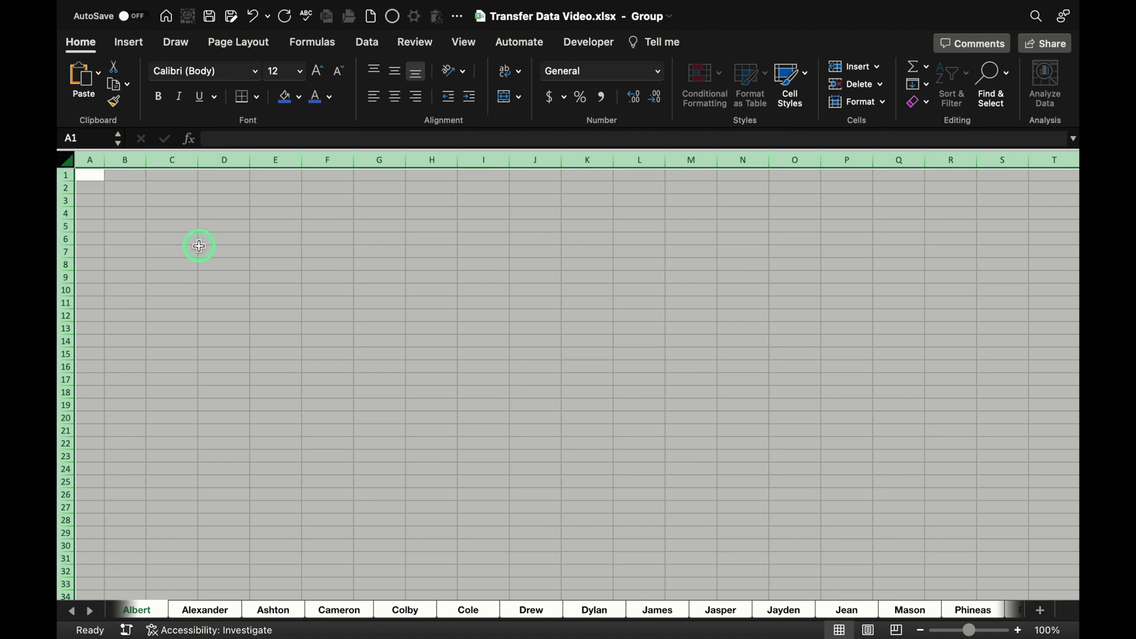
Copy the whole of Sheet1 and paste it into all the sales-person sheets as a group.
left_click(72, 611)
left_click(202, 610)
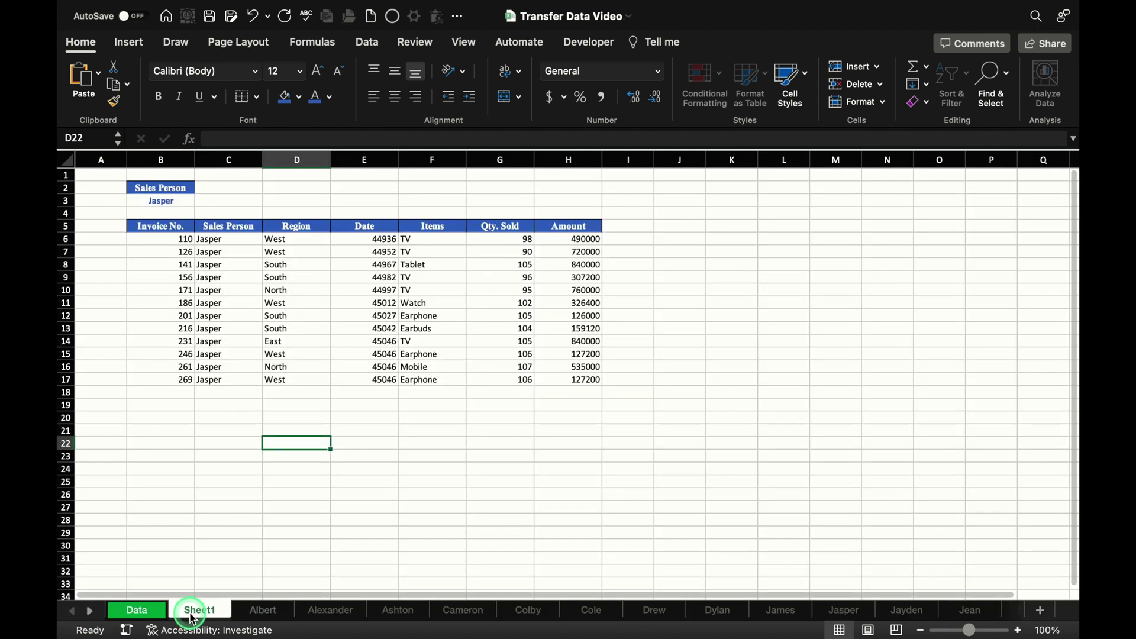
left_click(63, 158)
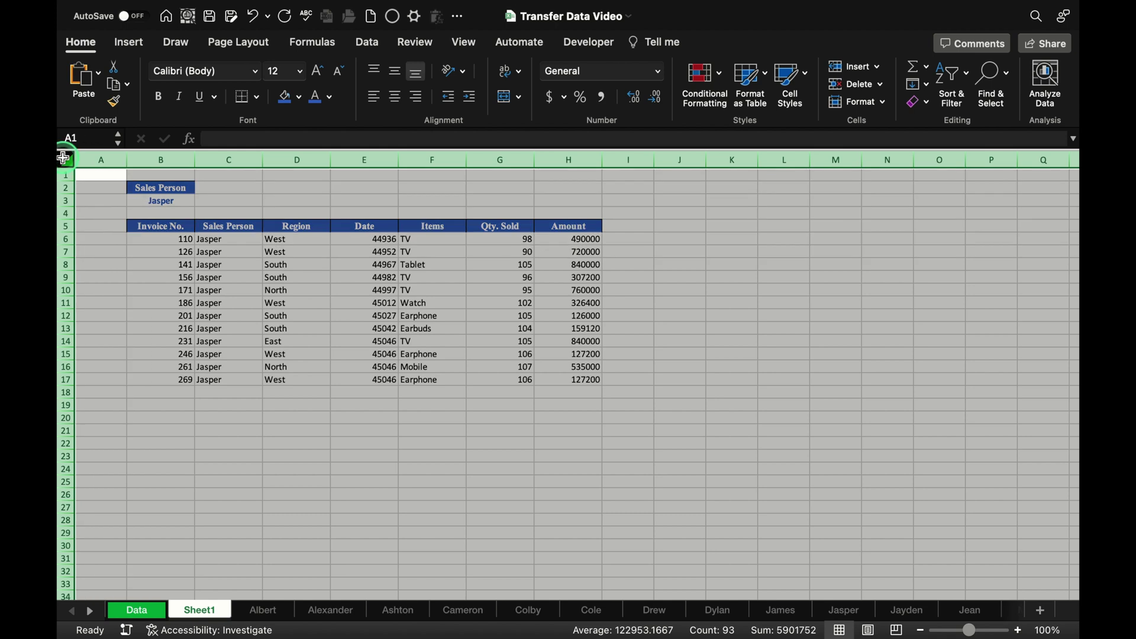
key("super+c")
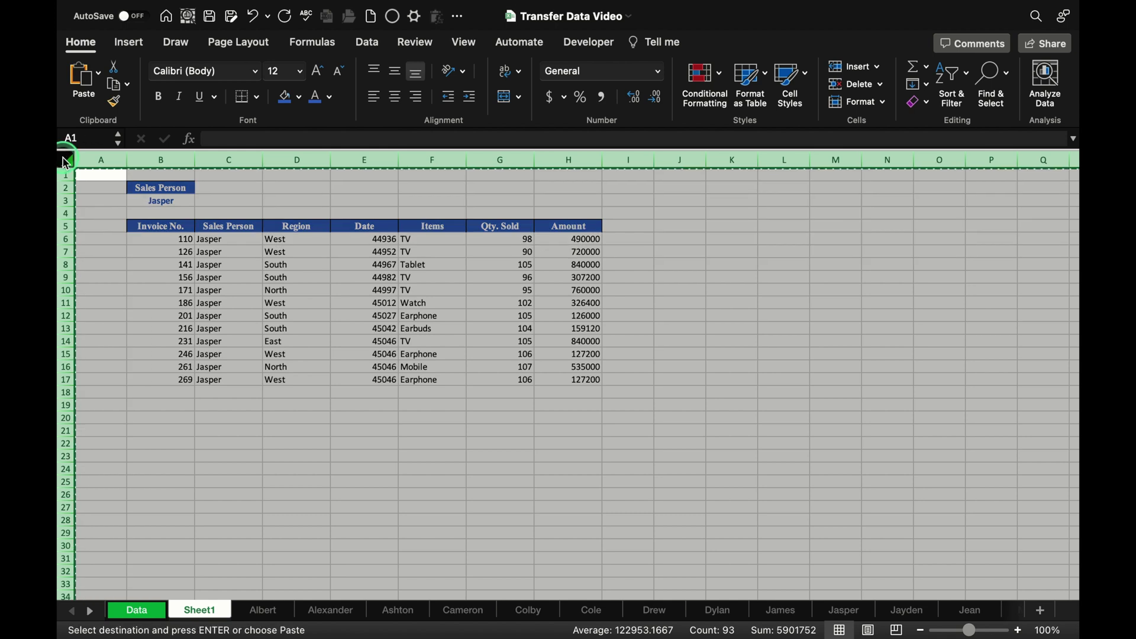
left_click(262, 611)
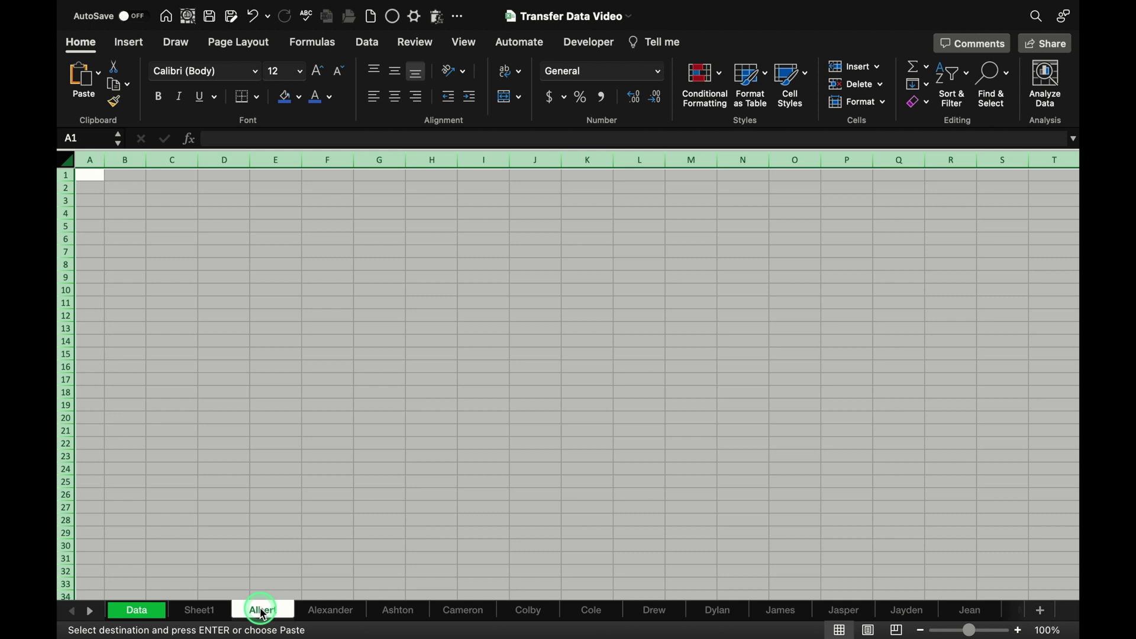
left_click(88, 610)
left_click(89, 611)
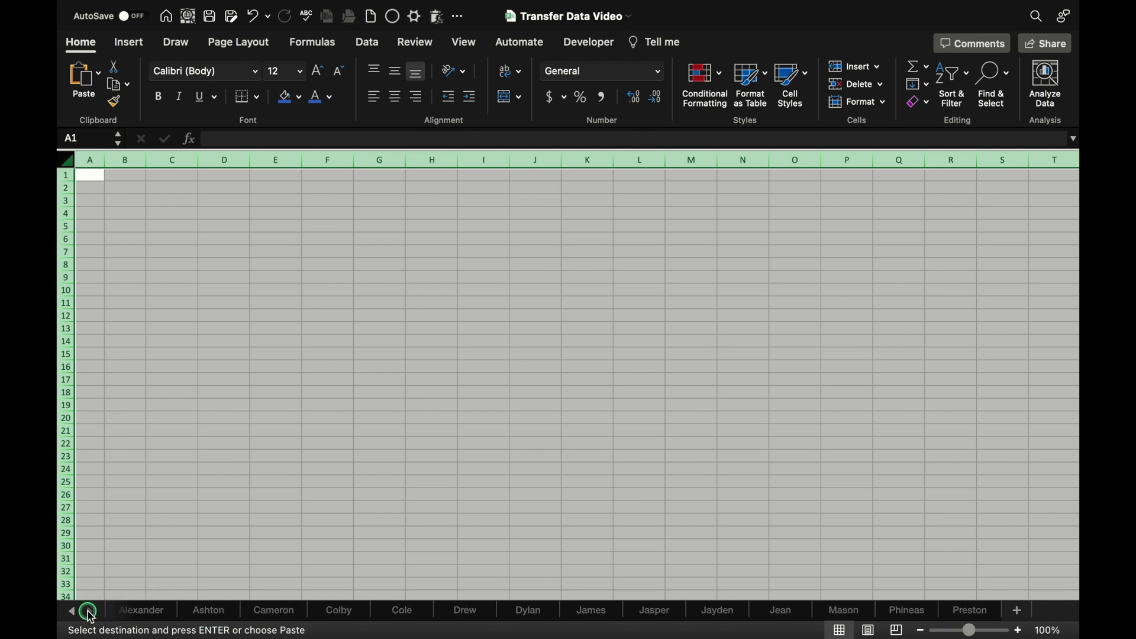
left_click(971, 610, "shift")
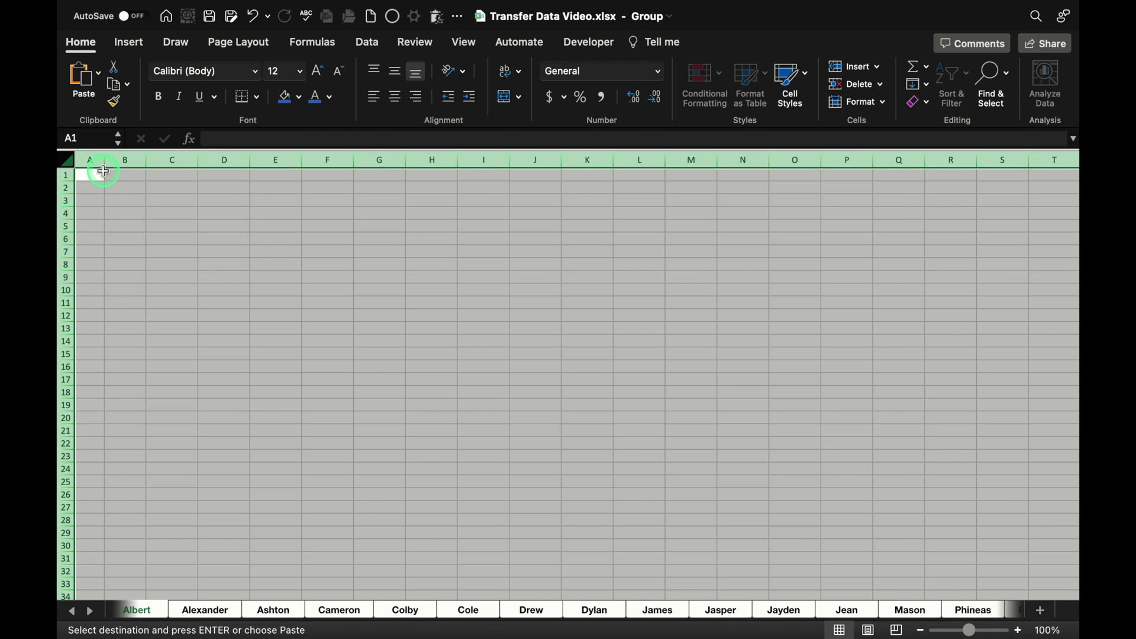
key("ctrl+v")
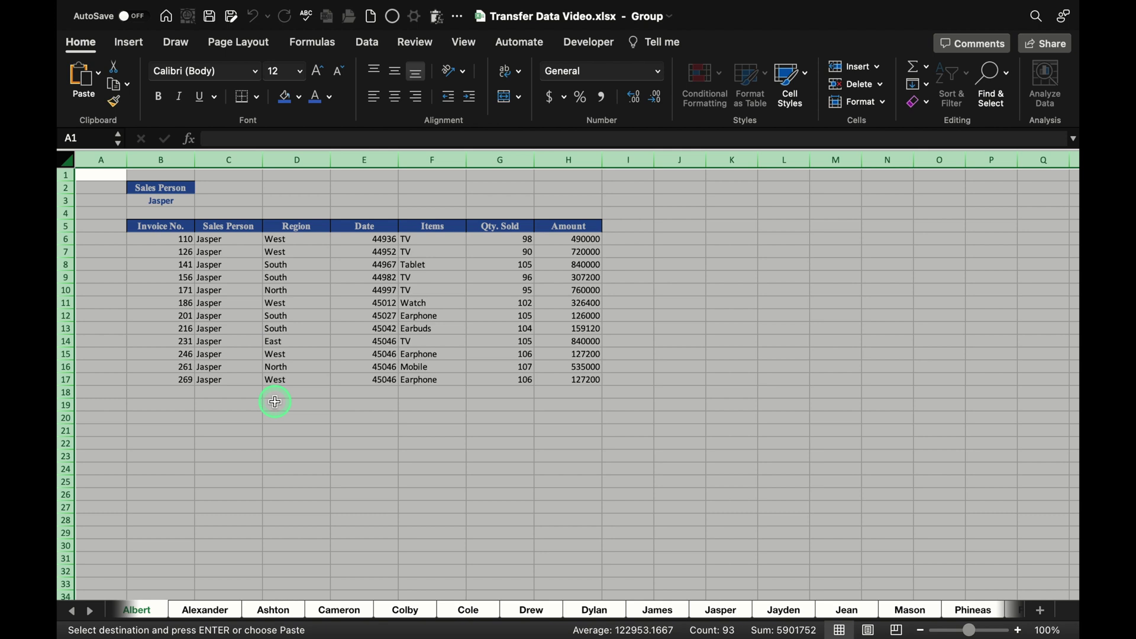
Hide the gridlines on the grouped sales-person sheets.
left_click(463, 41)
left_click(468, 74)
left_click(406, 145)
Apply all borders to the range B5:H27 on the grouped sheets.
left_click(158, 227)
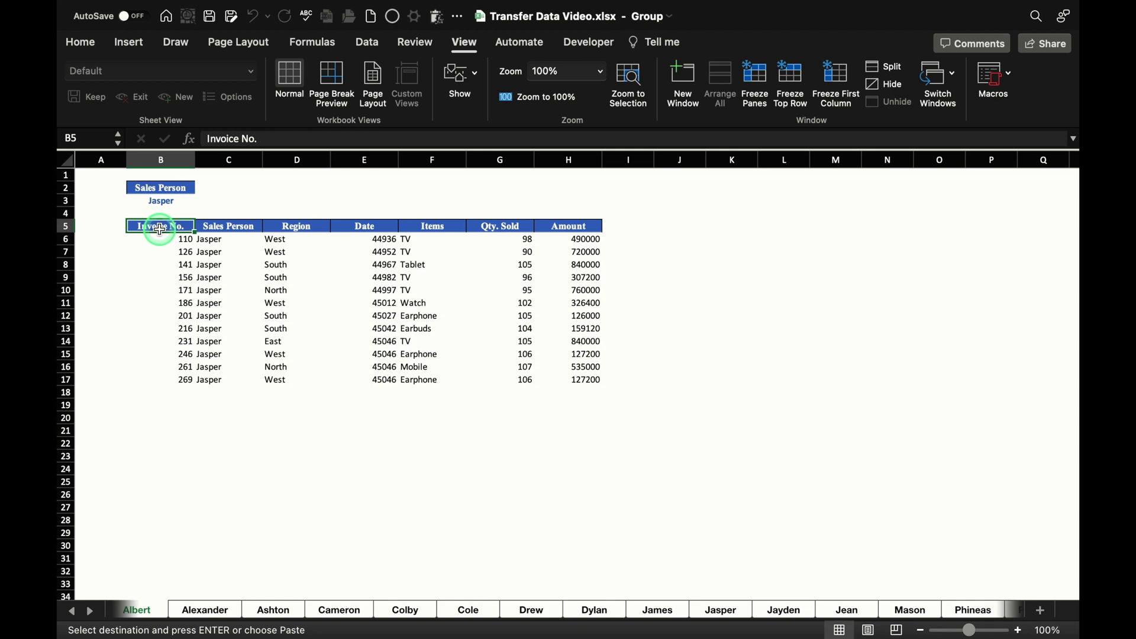
left_click_drag(159, 229, 570, 509)
left_click(81, 45)
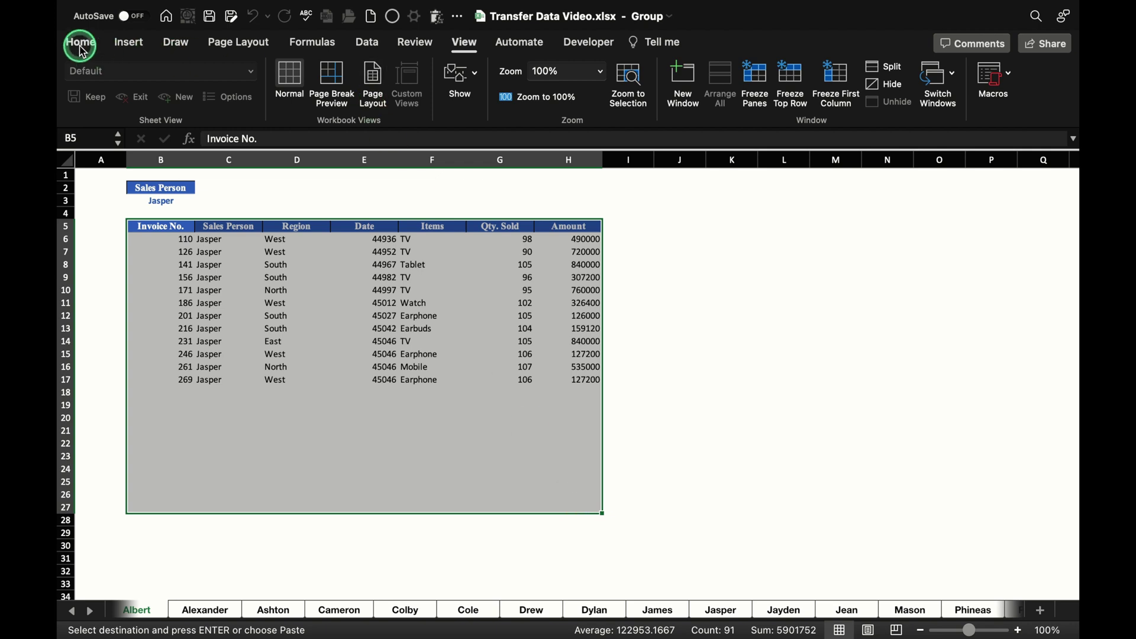
left_click(256, 96)
left_click(288, 242)
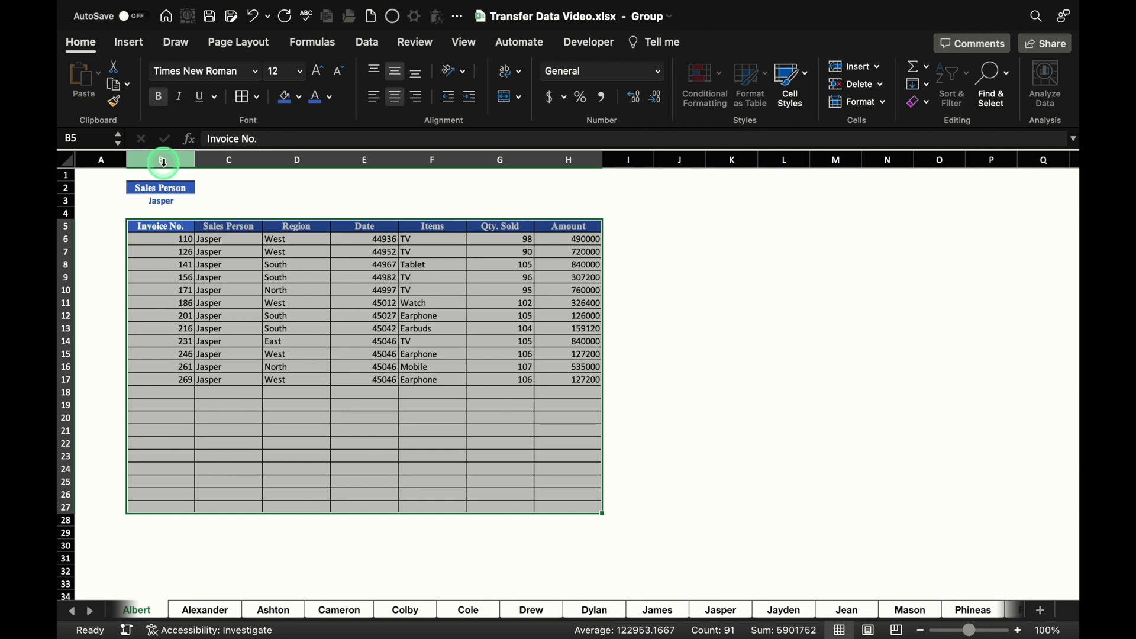
Centre the contents of column B horizontally on the grouped sheets.
left_click(163, 161)
left_click(374, 97)
left_click(394, 96)
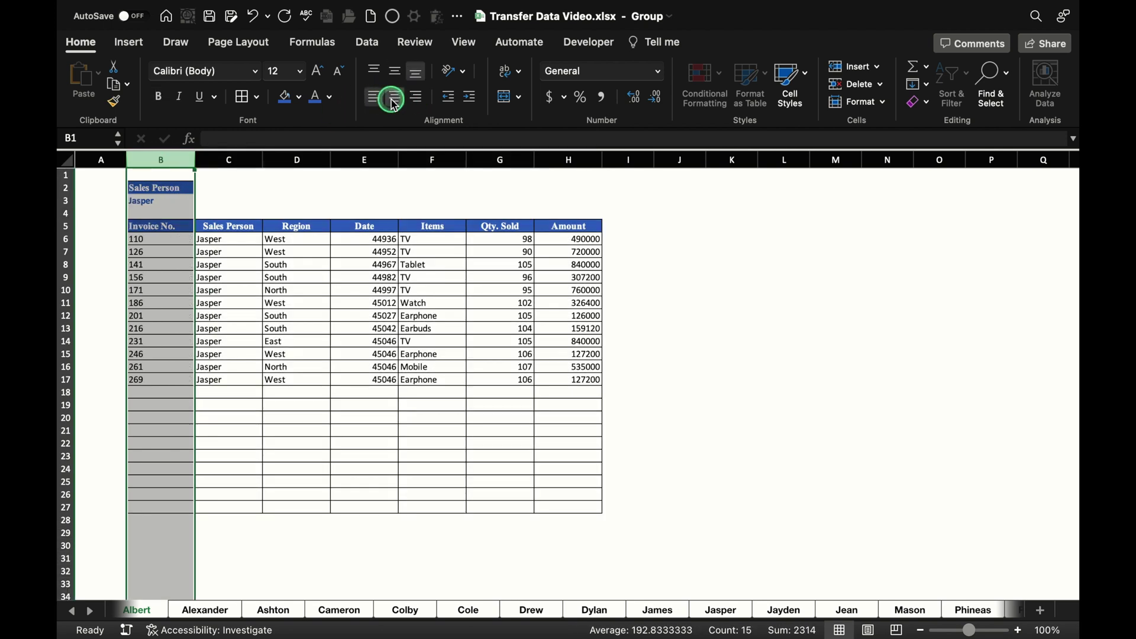
Format column E as dates in the 10-Jan-23 style and left-align the column.
left_click(368, 160)
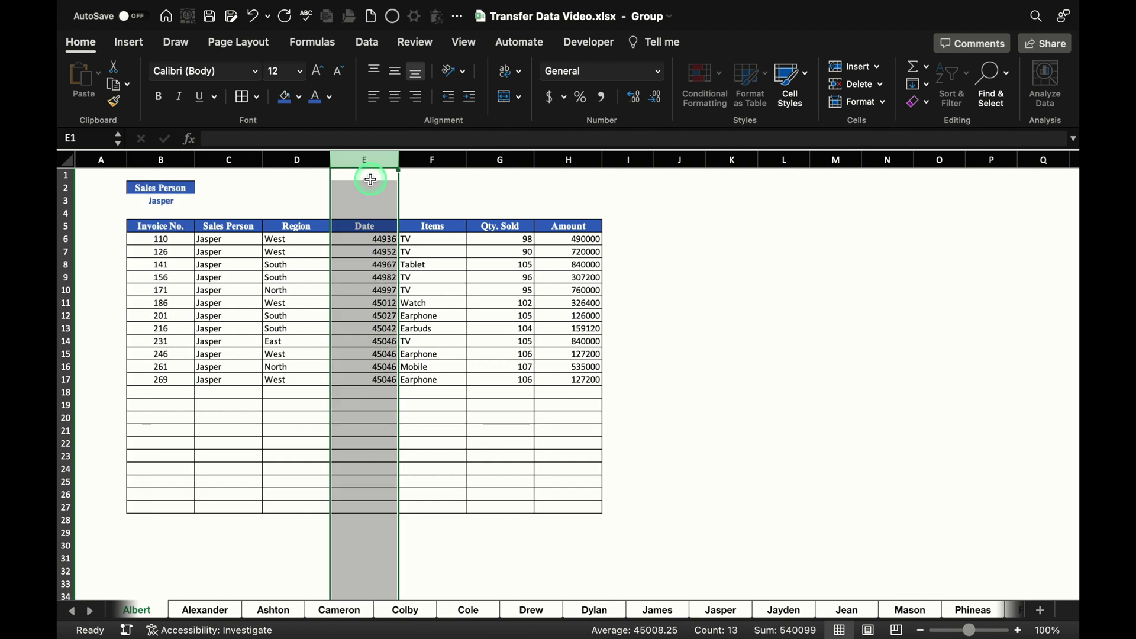
right_click(373, 185)
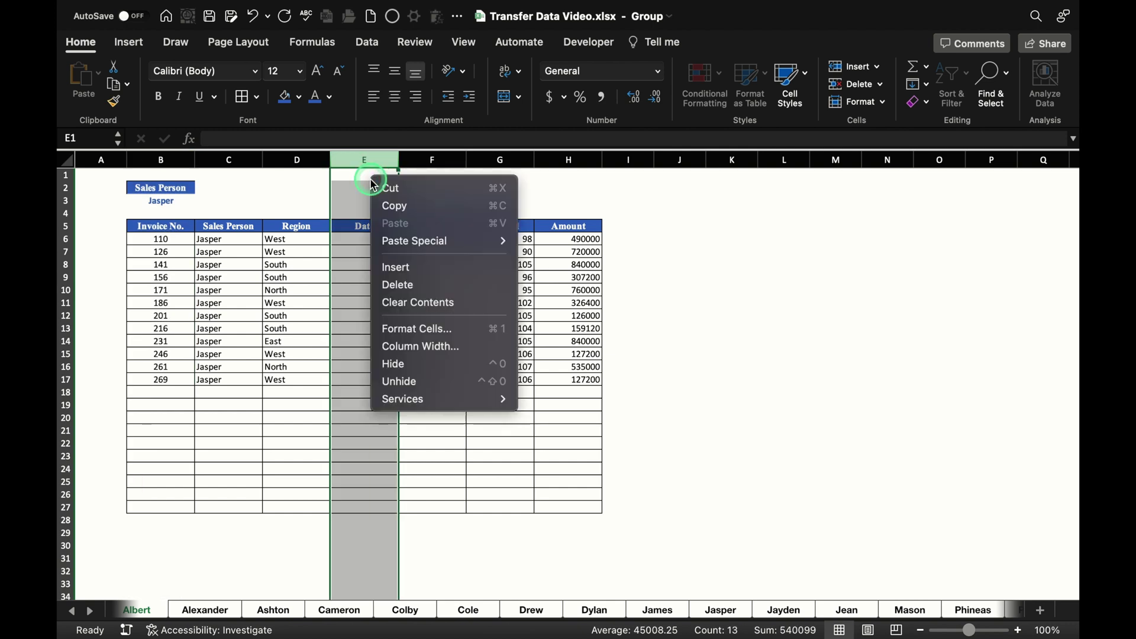
left_click(445, 332)
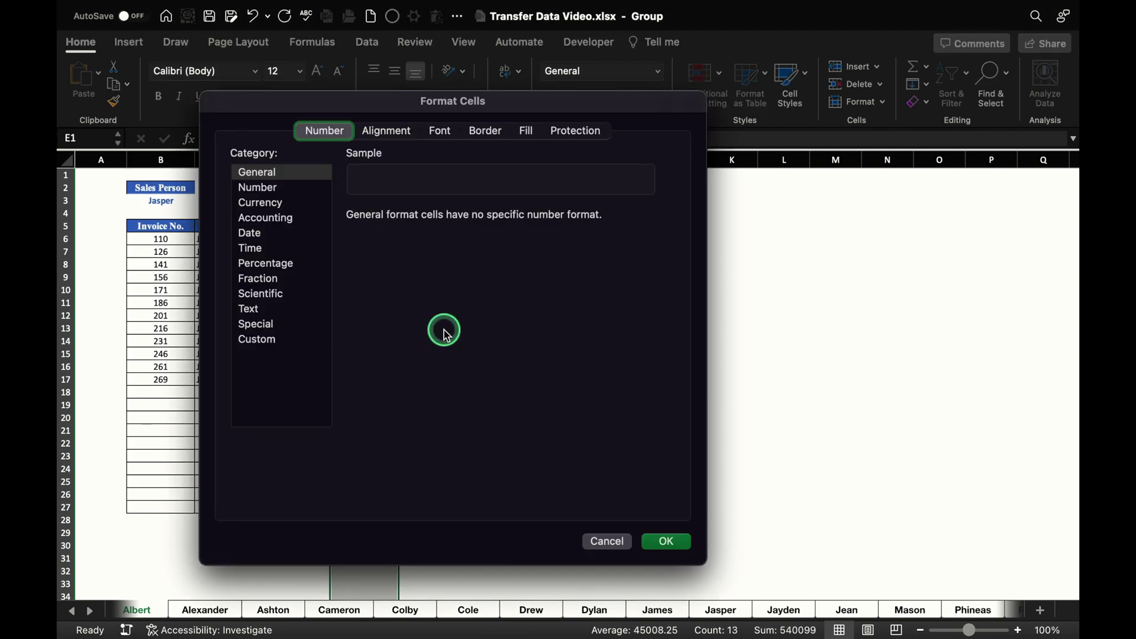
left_click(258, 234)
left_click(393, 331)
left_click(397, 344)
left_click(669, 541)
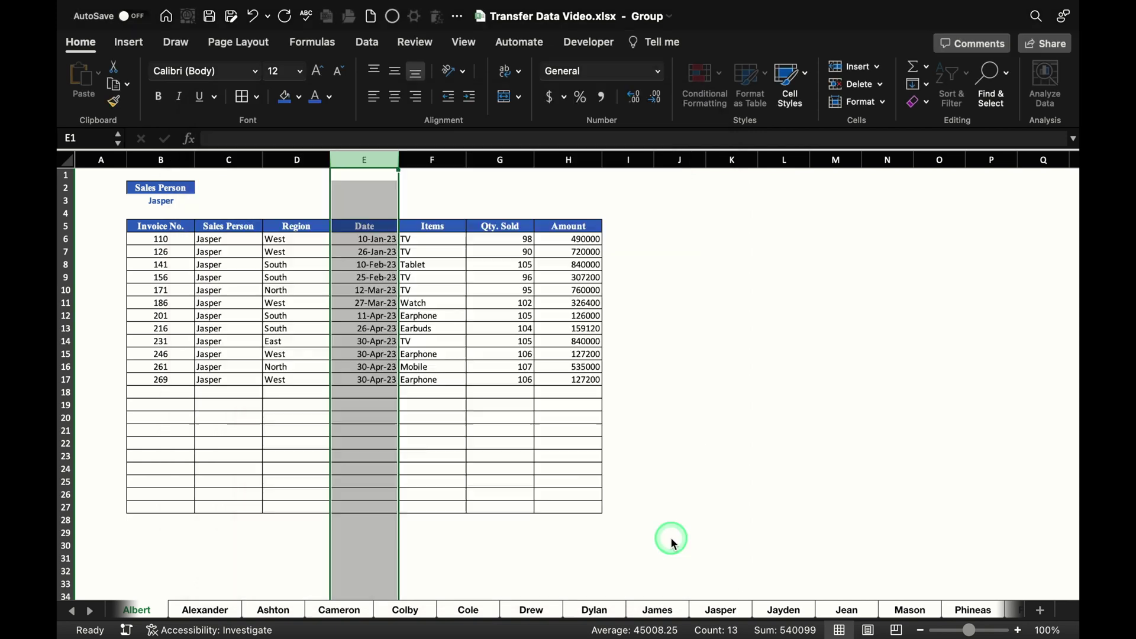
left_click(379, 98)
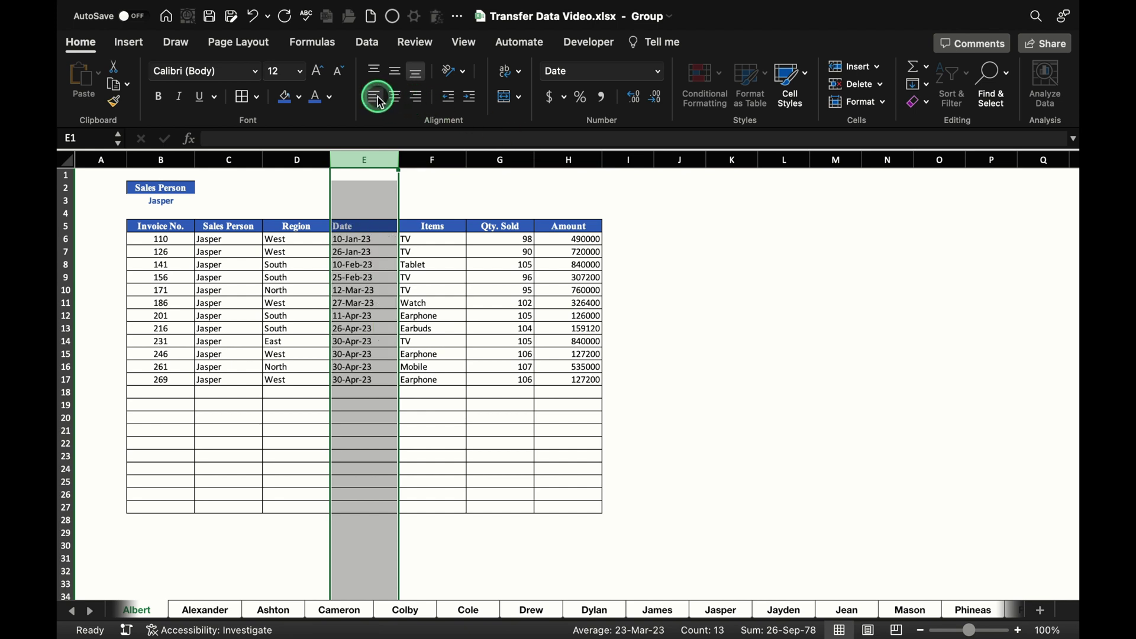
Centre the Qty. Sold and Amount columns, G and H, horizontally.
left_click(497, 159)
left_click_drag(497, 158, 568, 159)
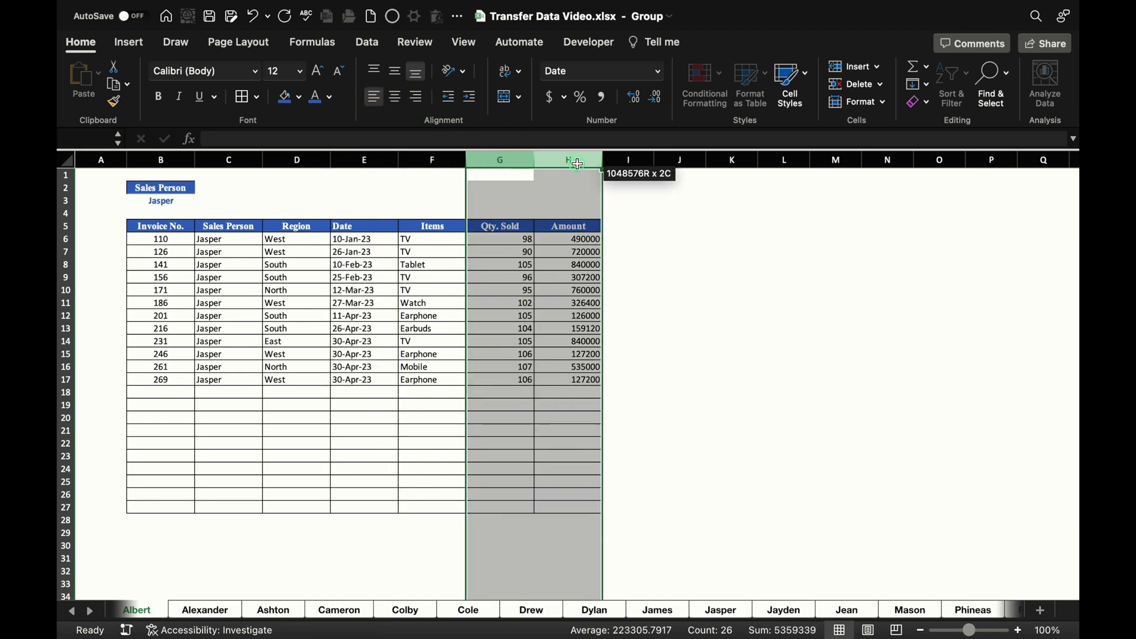
left_click(397, 96)
left_click(680, 264)
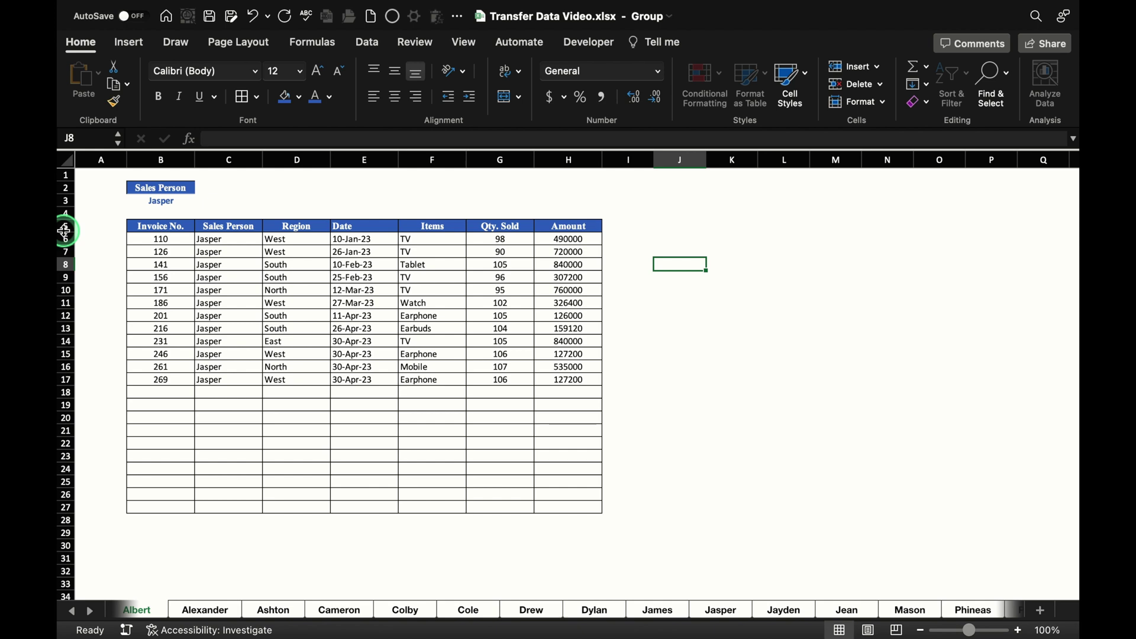
Make header row 5 taller and format it with font size 16, centred vertically and horizontally.
left_click_drag(65, 232, 65, 249)
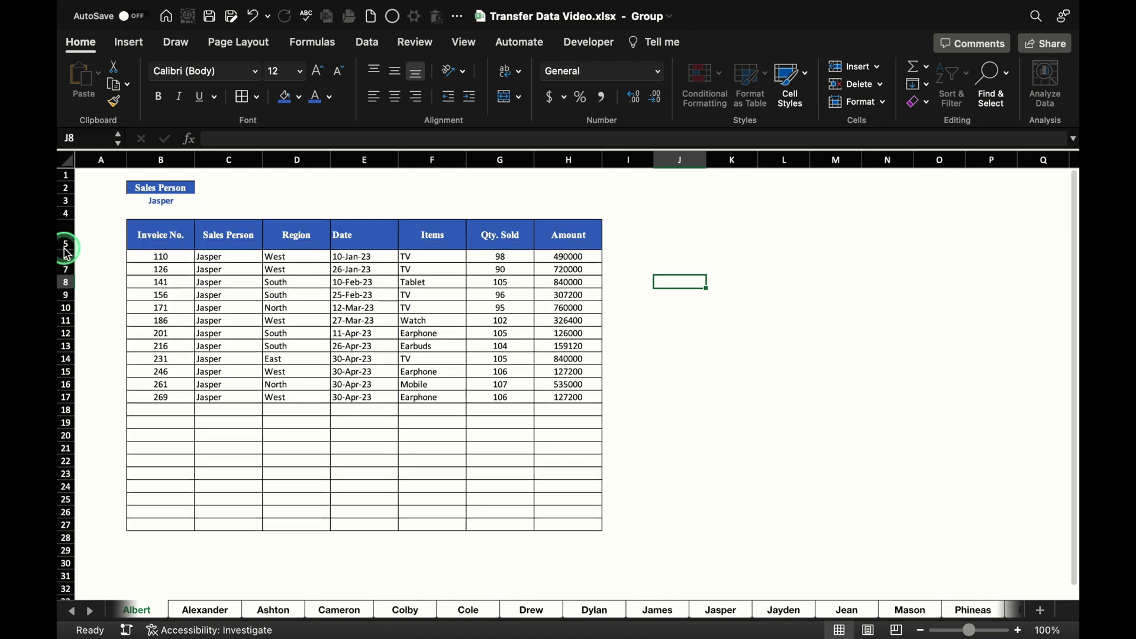
left_click(65, 234)
left_click(317, 71)
left_click(317, 72)
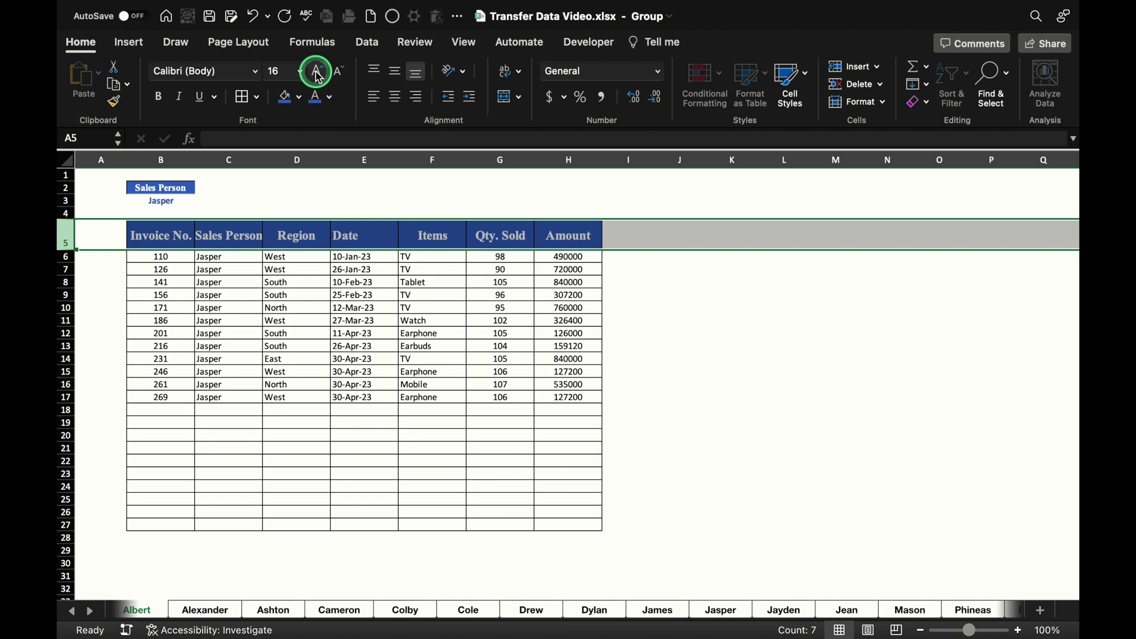
left_click(394, 71)
left_click(395, 97)
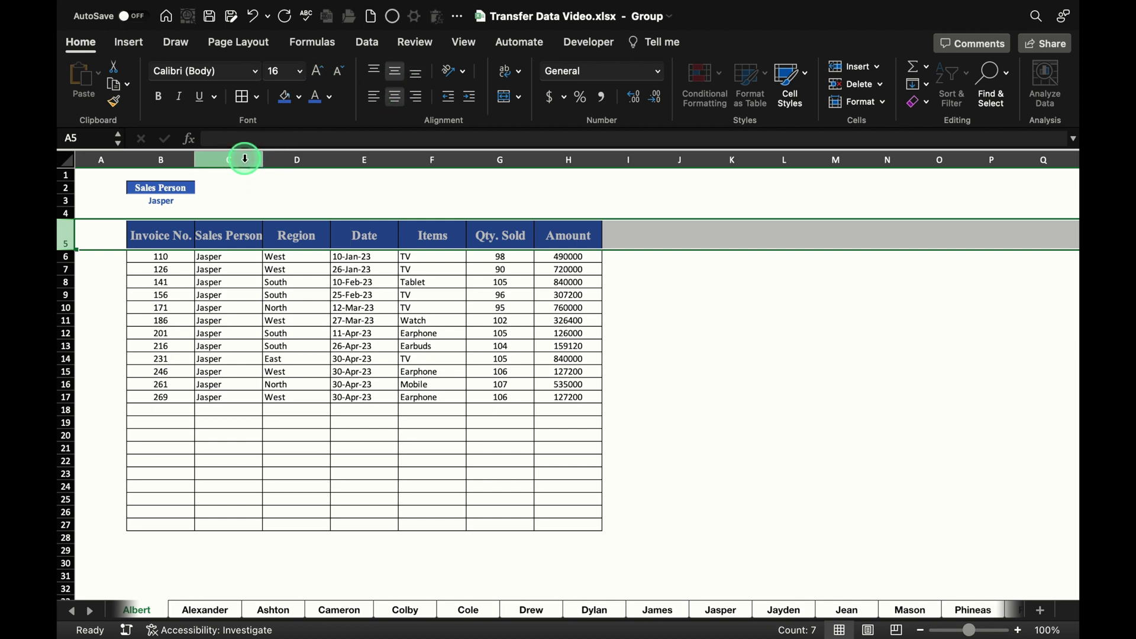
Widen columns B to H equally so the enlarged headers fit, and return to the Data sheet.
left_click_drag(169, 155, 726, 160)
left_click(752, 282)
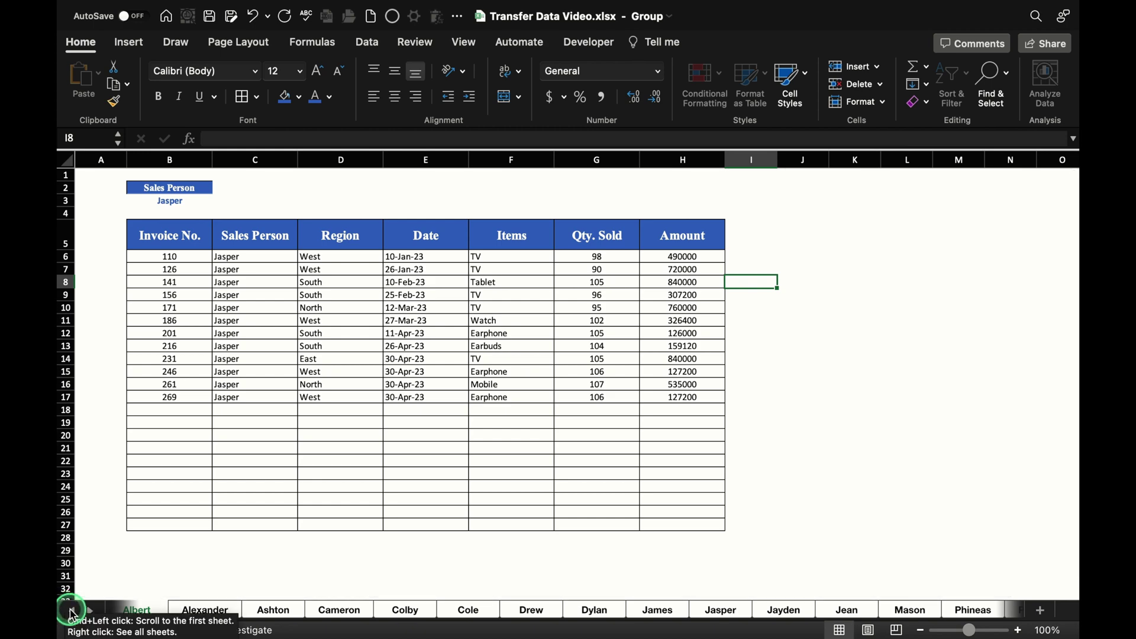
left_click(70, 610)
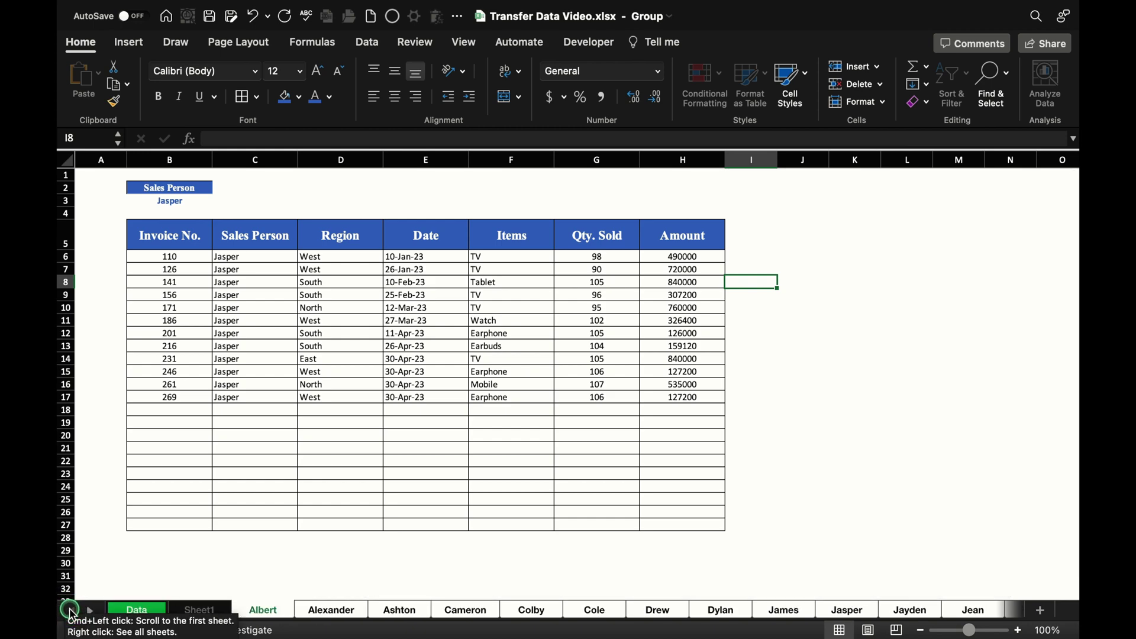
left_click(148, 615)
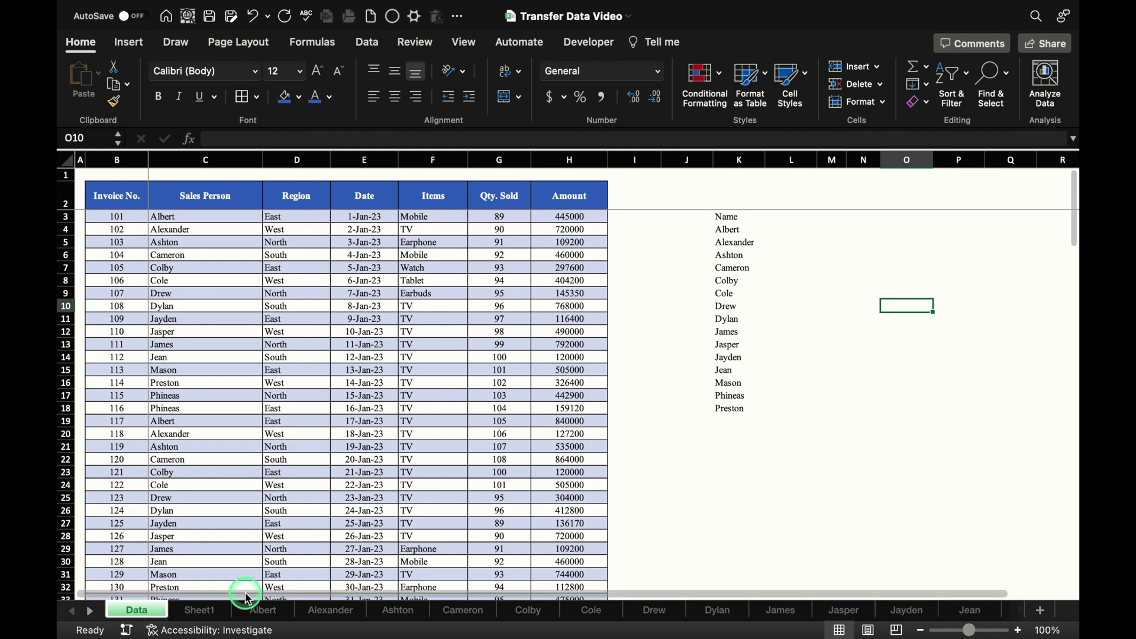
Look through the first six sales person sheets to compare their Sales Person selections, and return to the first one.
left_click(261, 612)
left_click(317, 616)
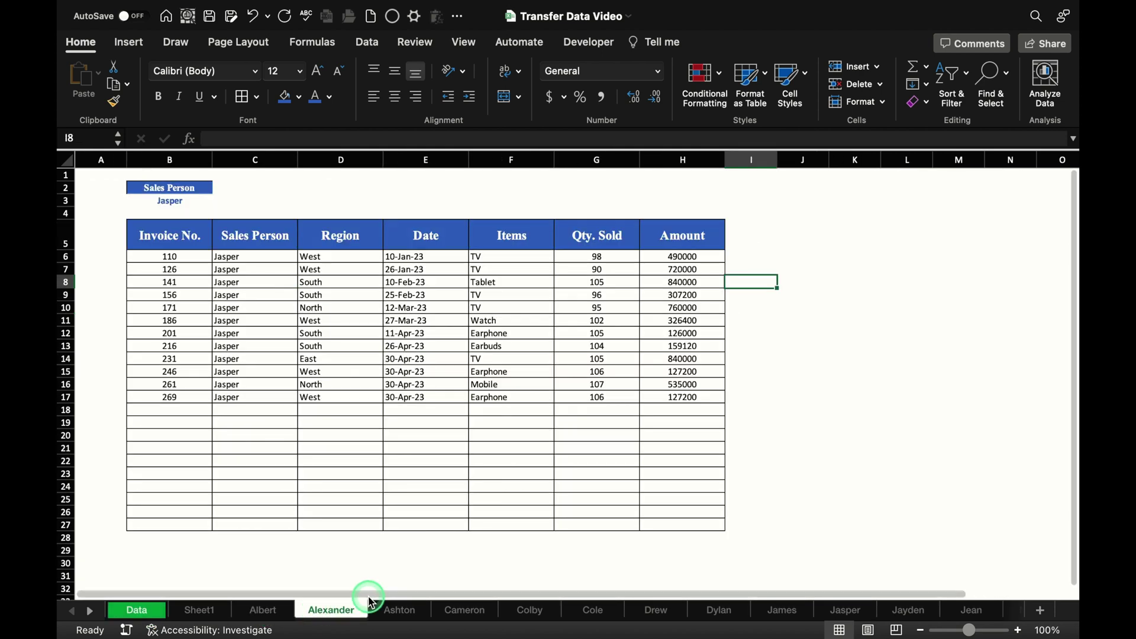
left_click(396, 612)
left_click(471, 614)
left_click(527, 612)
left_click(592, 612)
left_click(267, 616)
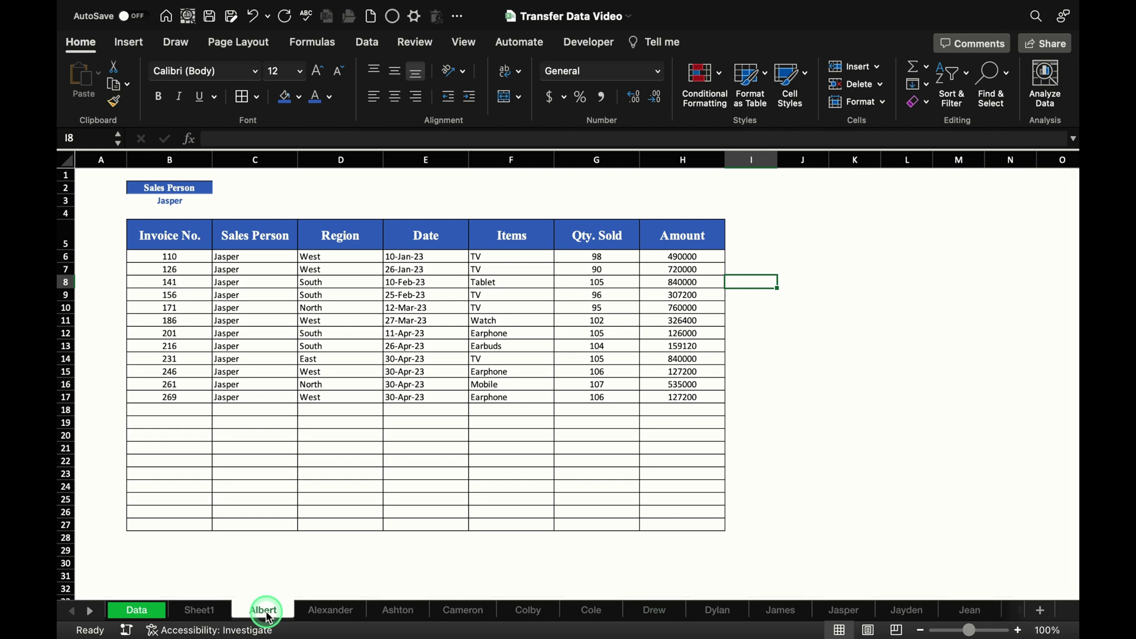
left_click(268, 617)
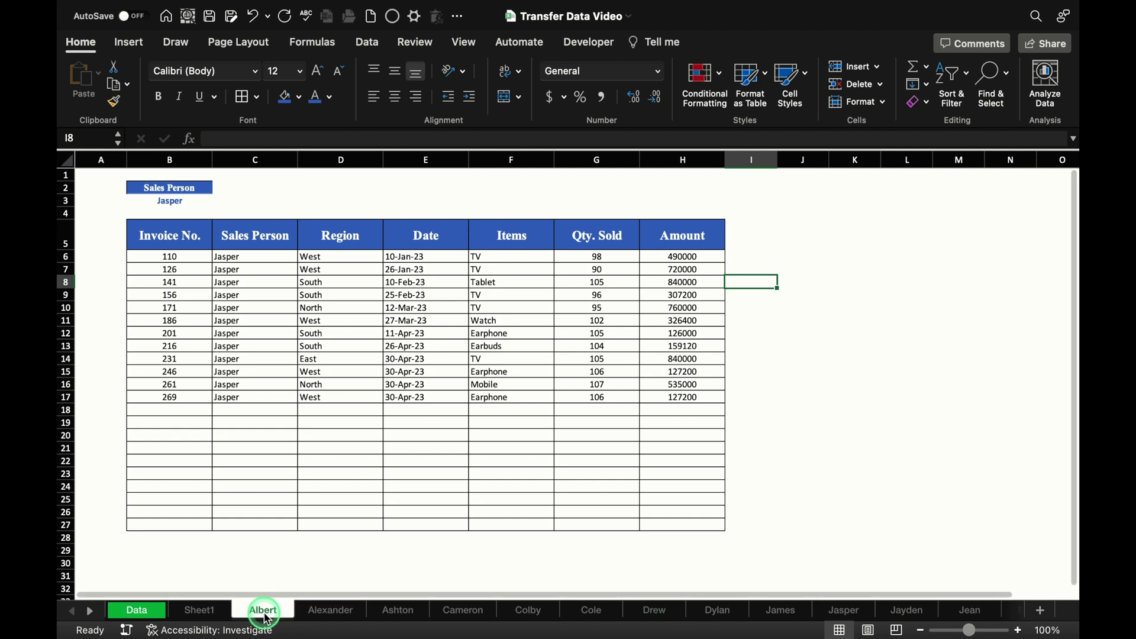
Set the Sales Person dropdown in B3 of the first two sales person sheets to the name on each sheet's tab.
left_click(201, 202)
left_click(219, 200)
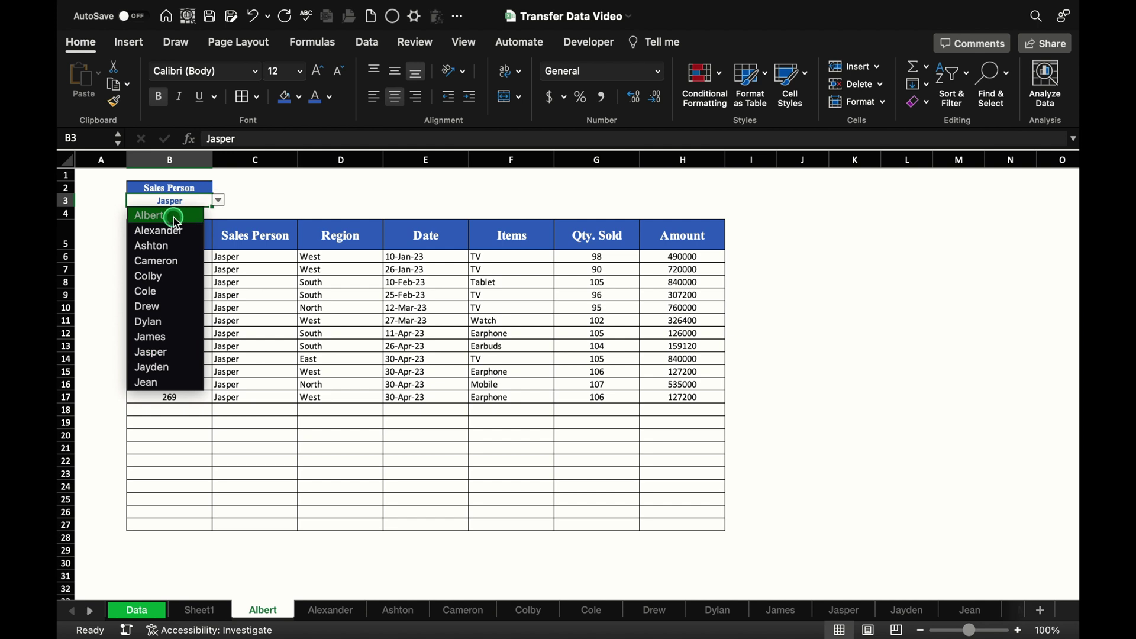
left_click(176, 218)
left_click(335, 614)
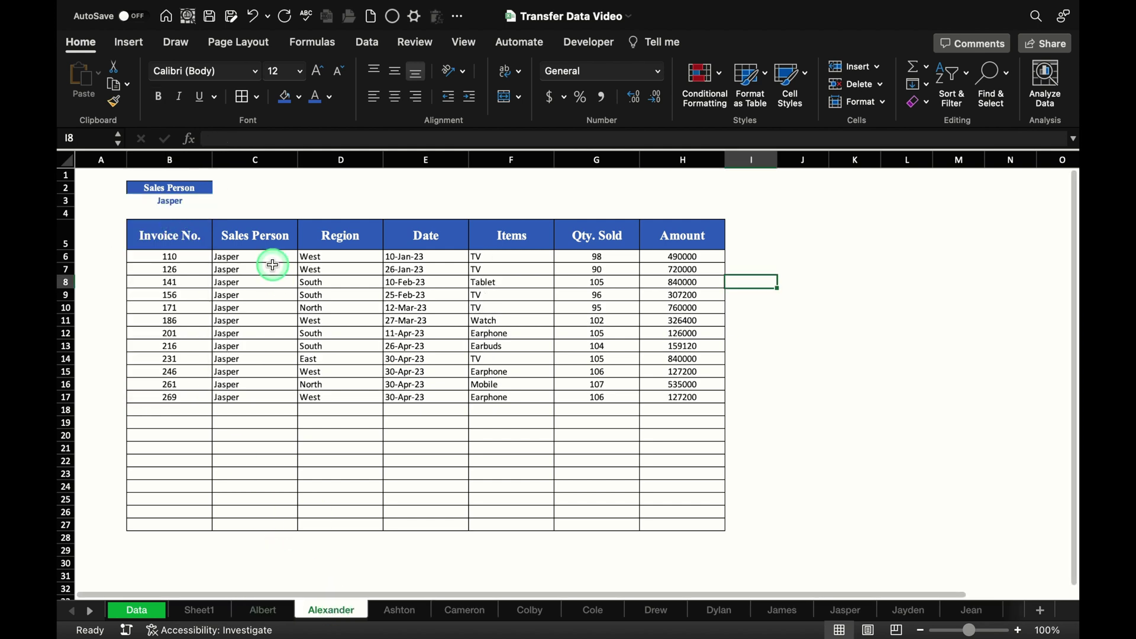
left_click(195, 200)
left_click(219, 200)
left_click(172, 230)
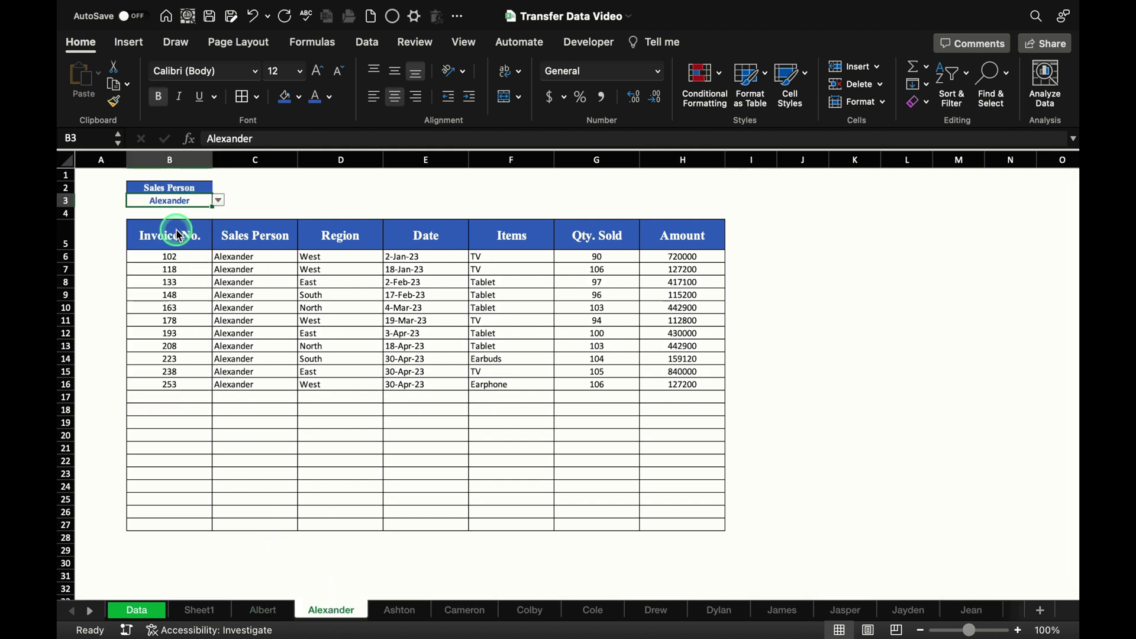
Match the B3 Sales Person dropdown to the tab name on the third and all remaining sales person sheets.
left_click(398, 610)
left_click(188, 201)
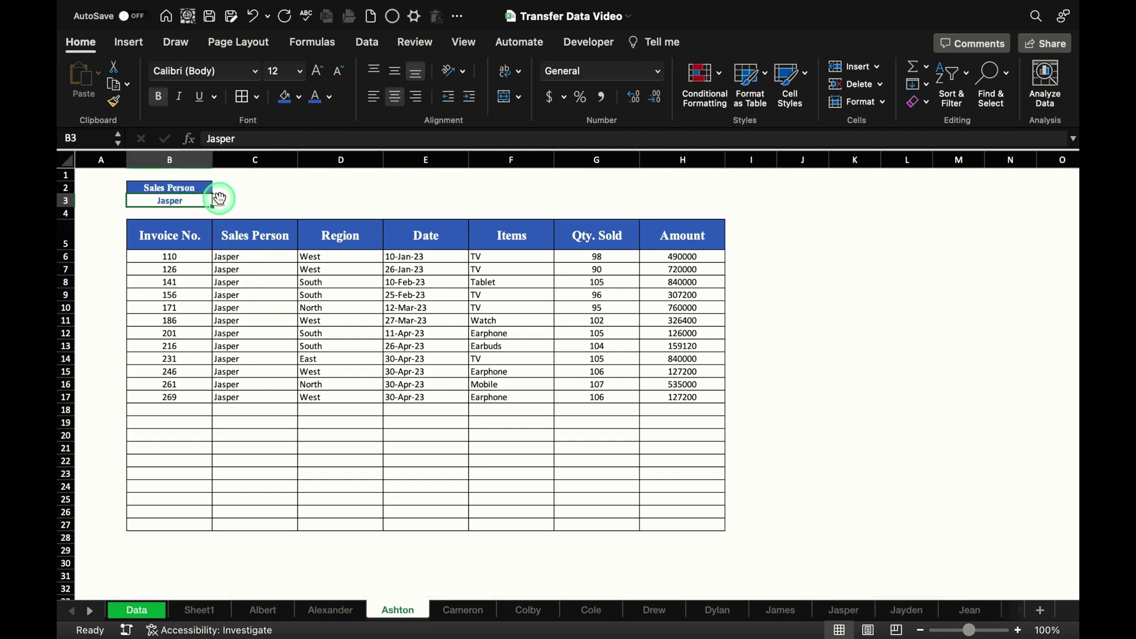
left_click(219, 200)
left_click(177, 243)
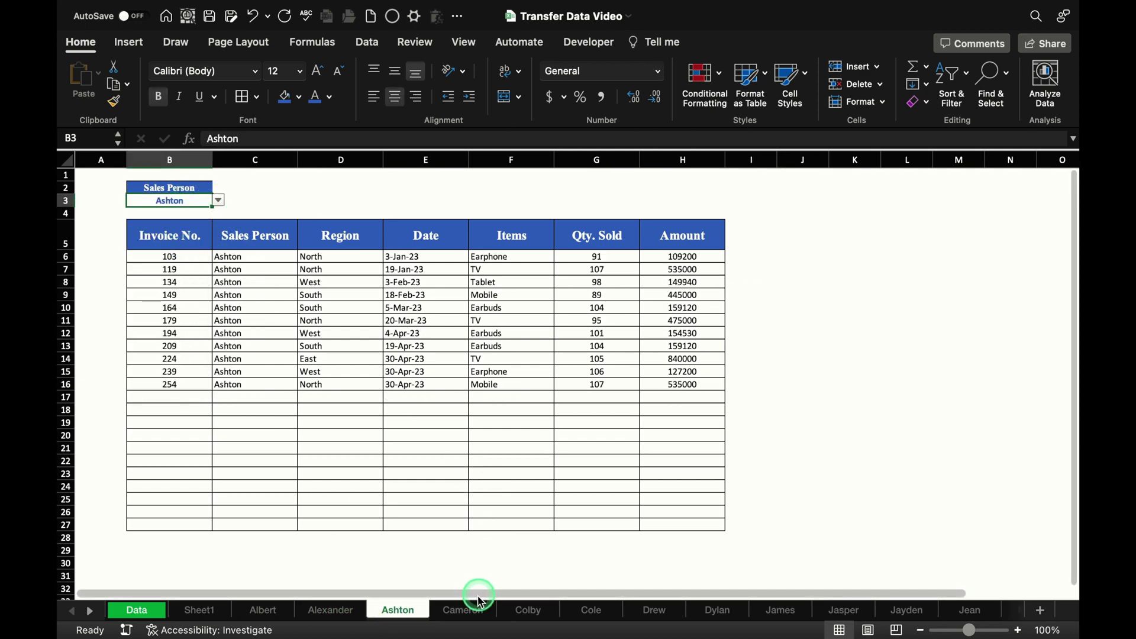
left_click(464, 610)
left_click(528, 610)
left_click(587, 610)
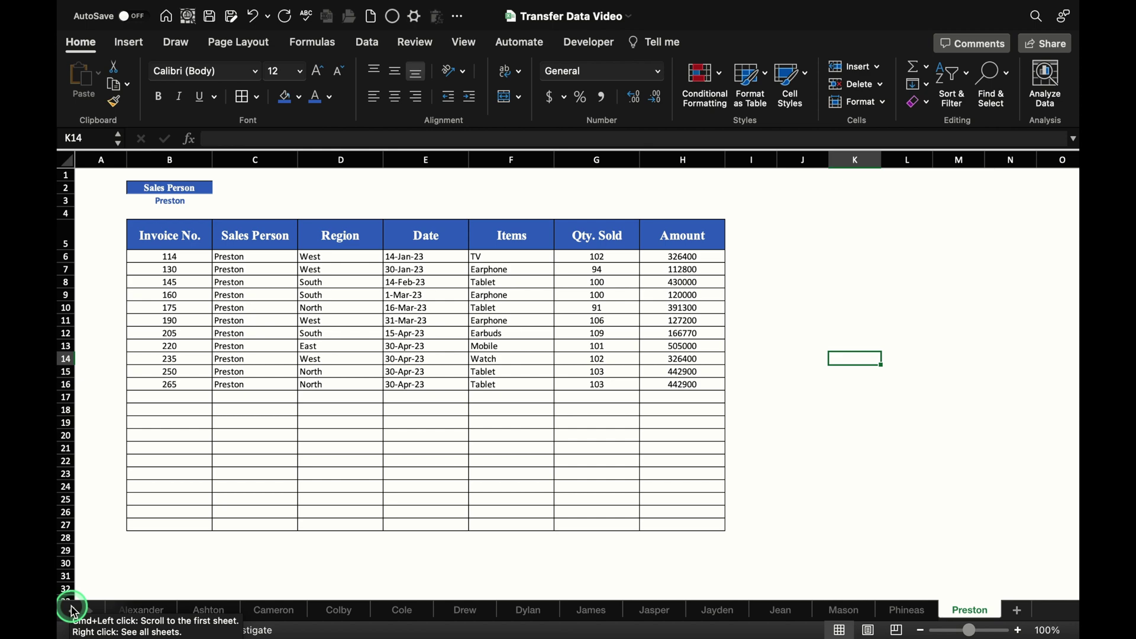
Start a new record in row 175, directly below the Data sheet's table, with Invoice No. 500.
left_click(73, 612, "super")
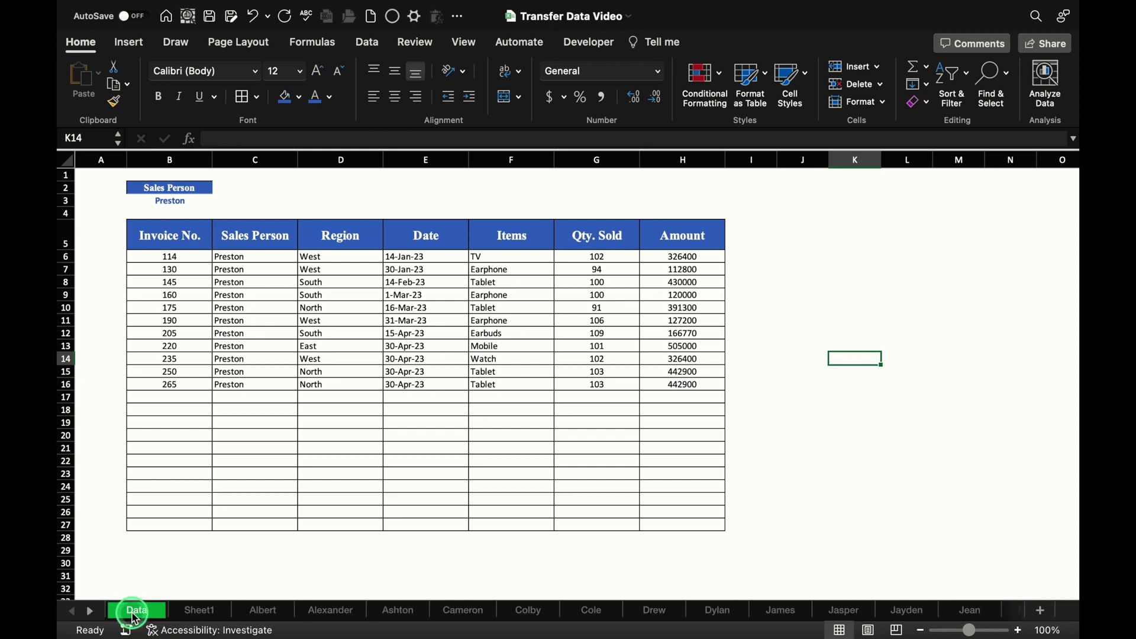
left_click(135, 610)
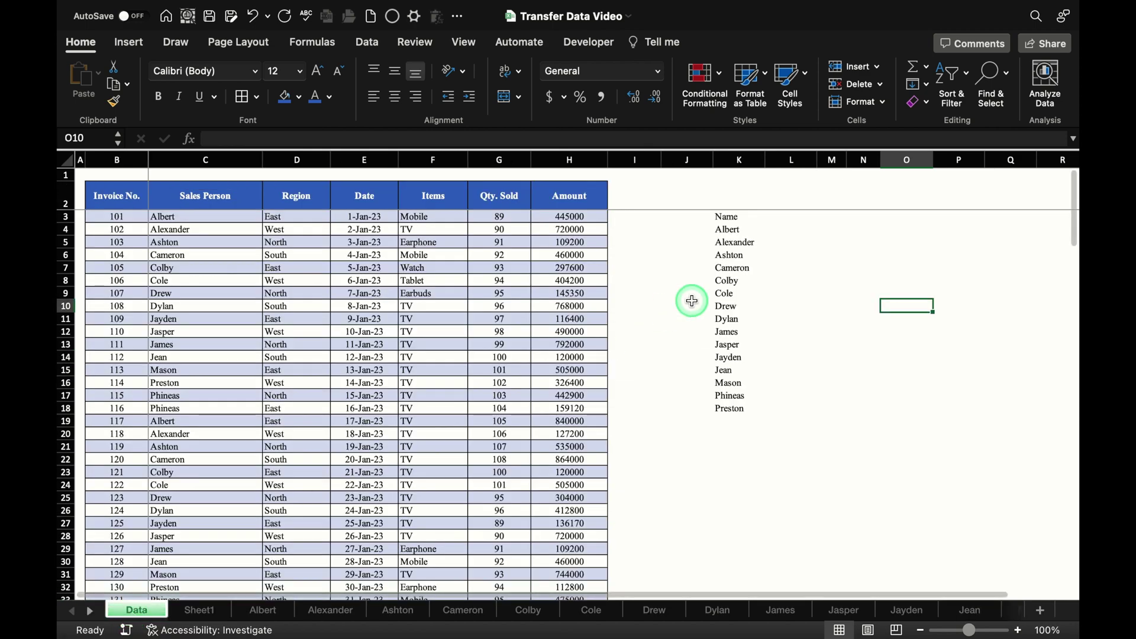
left_click_drag(1074, 233, 1072, 586)
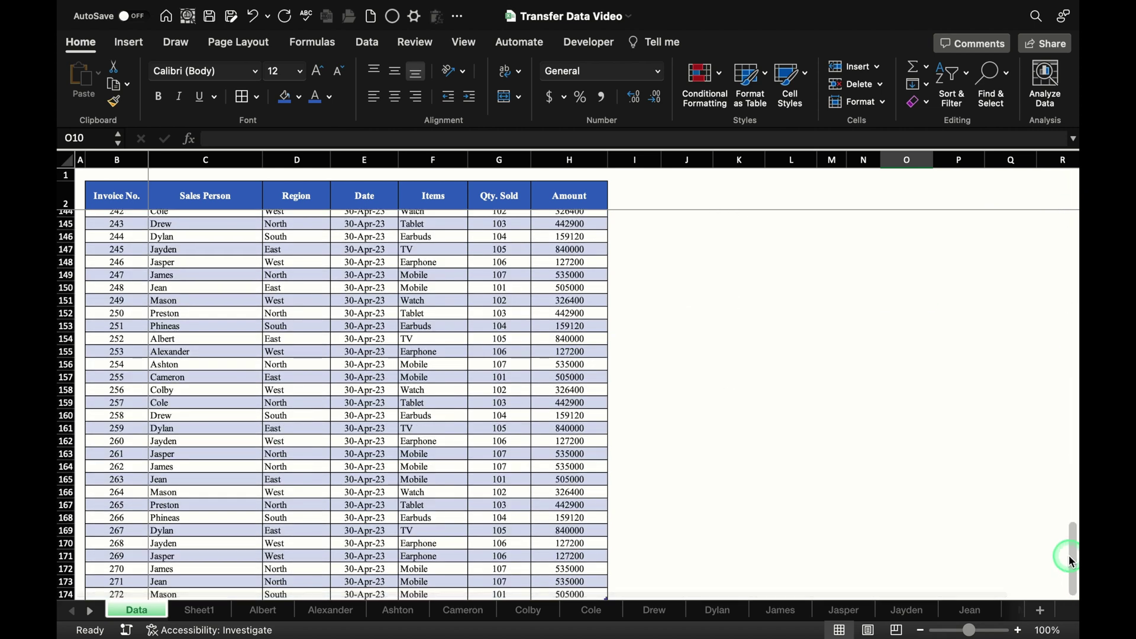
left_click(363, 530)
key("Down")
key("Down")
key("Down")
key("Down")
key("Down")
key("Down")
key("Down")
key("Down")
key("Down")
key("Down")
key("Down")
key("Down")
key("Down")
key("Down")
key("Down")
key("Down")
key("Down")
key("Down")
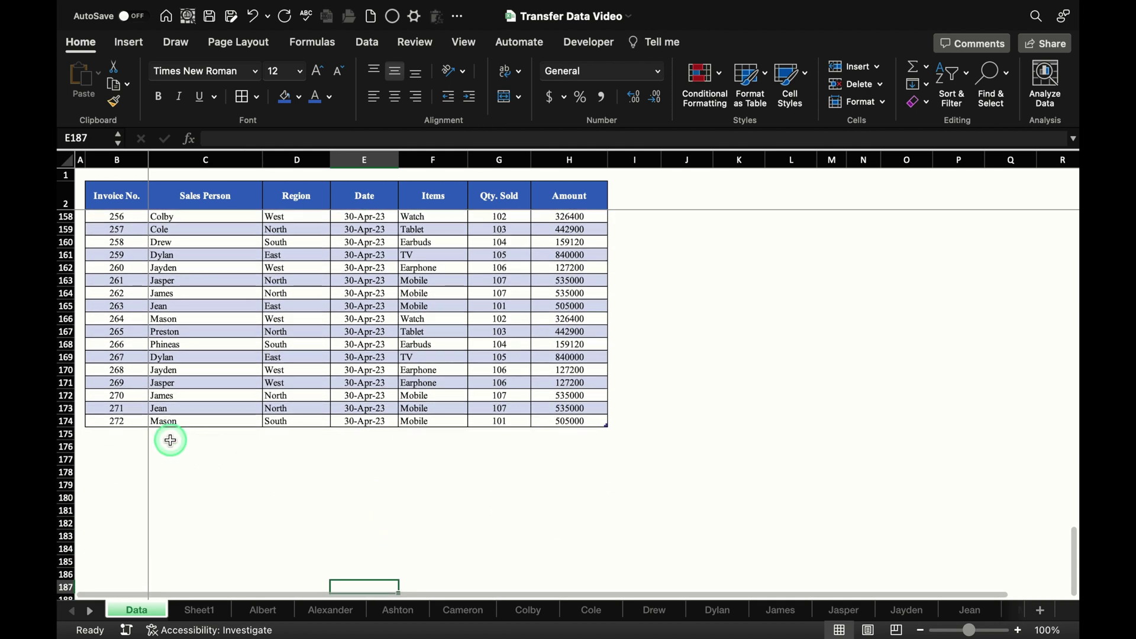
left_click(124, 435)
type("500")
Fill row 175's sales person and date (1-May-23) down from row 174, and enter East as its region.
left_click(204, 436)
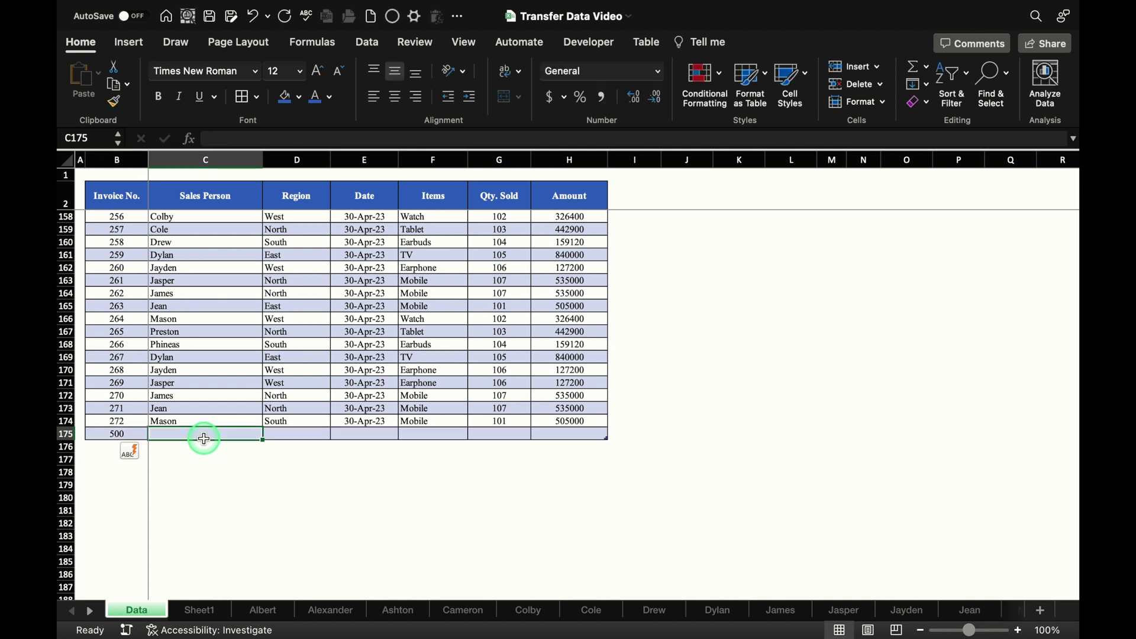
left_click(204, 420)
left_click_drag(263, 427, 304, 432)
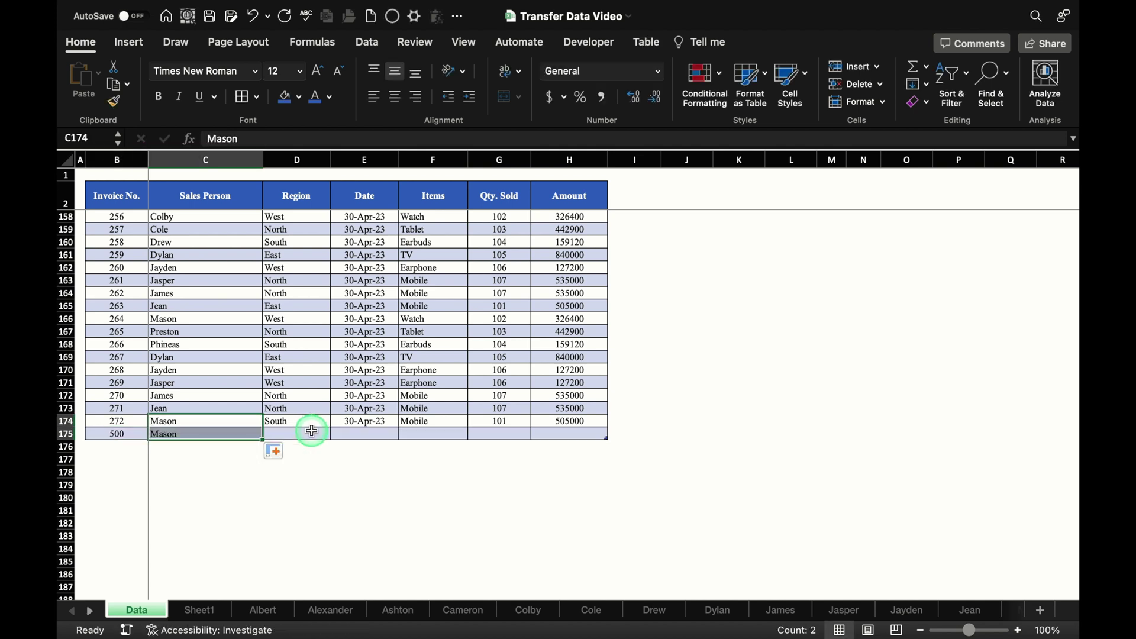
left_click(312, 432)
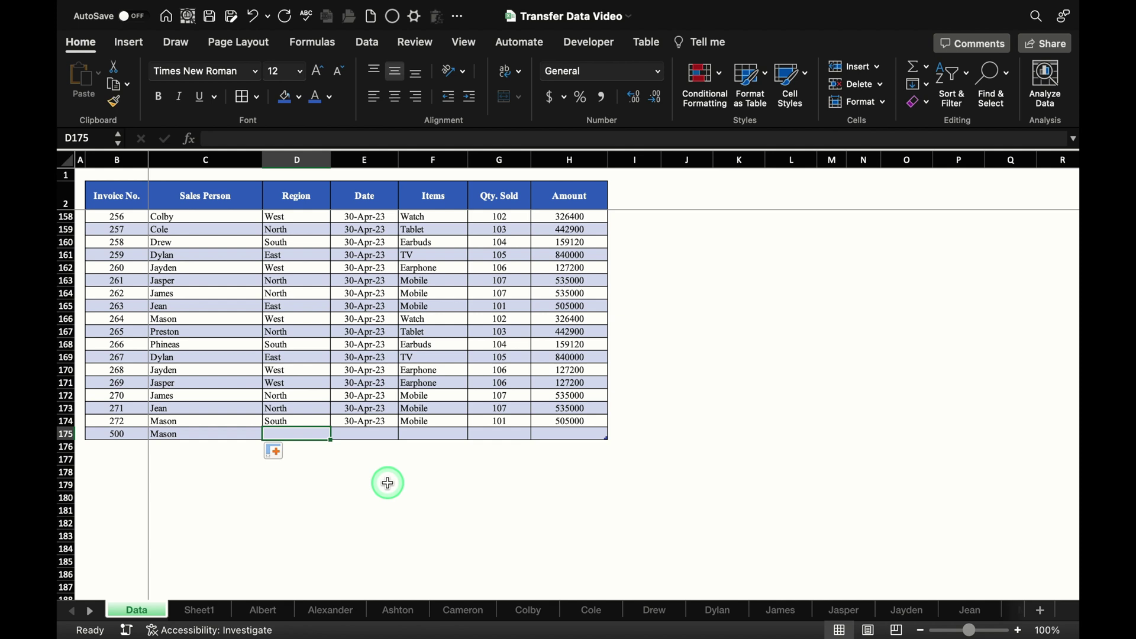
type("East")
left_click(368, 436)
left_click(364, 422)
left_click_drag(398, 426, 439, 436)
Complete row 175 with Watch as the item, 500 as Qty. Sold and 75000 as the Amount.
left_click(439, 437)
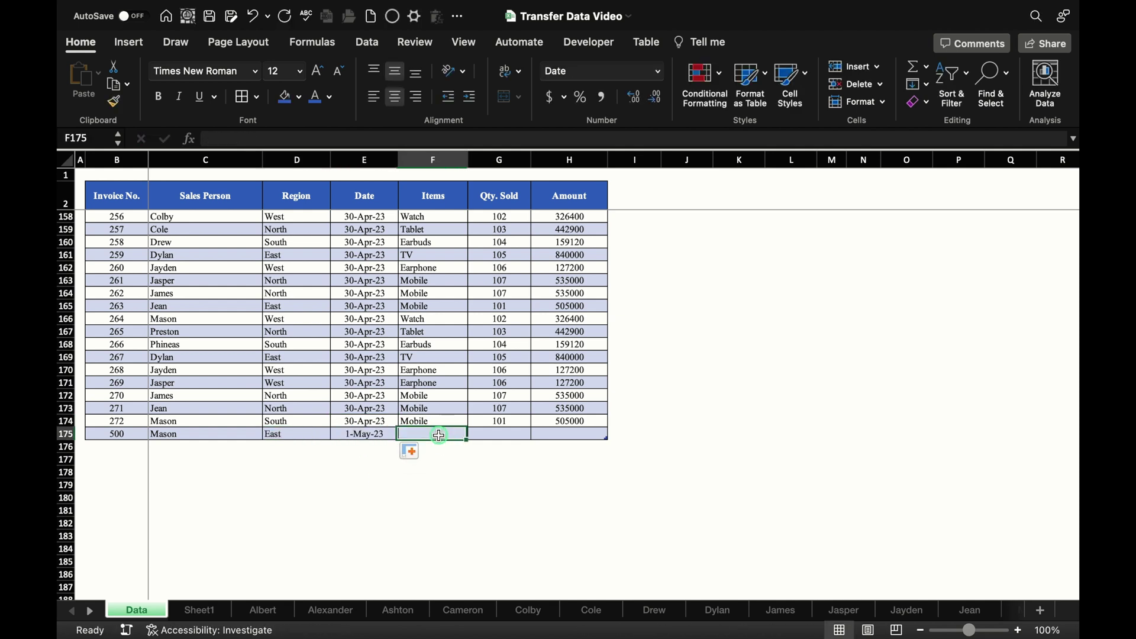
type("Watch")
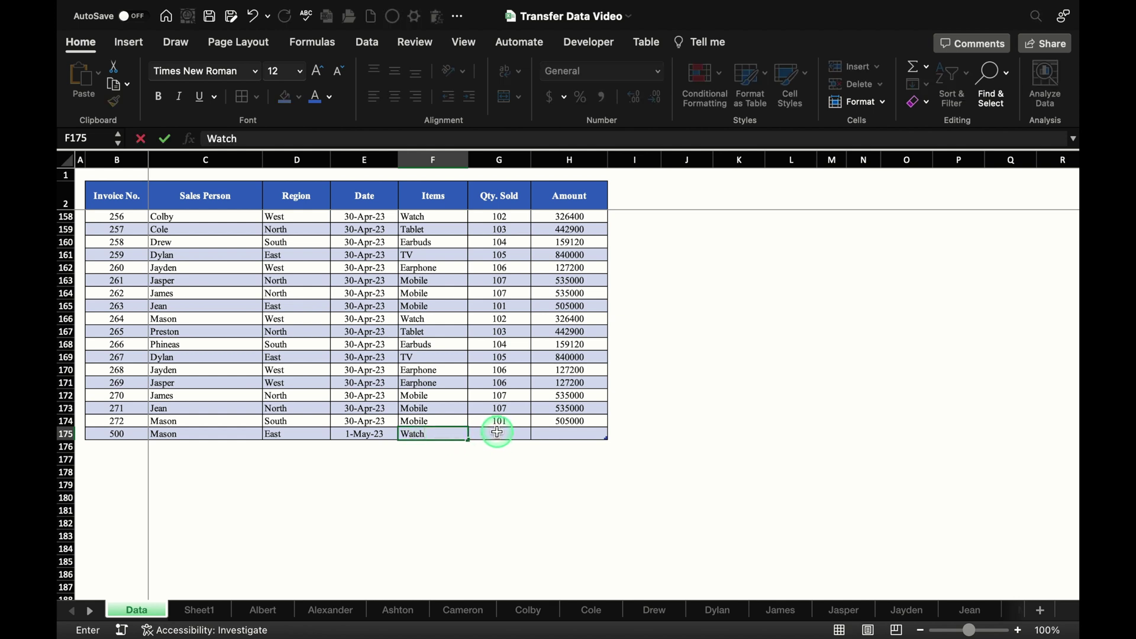
key("Tab")
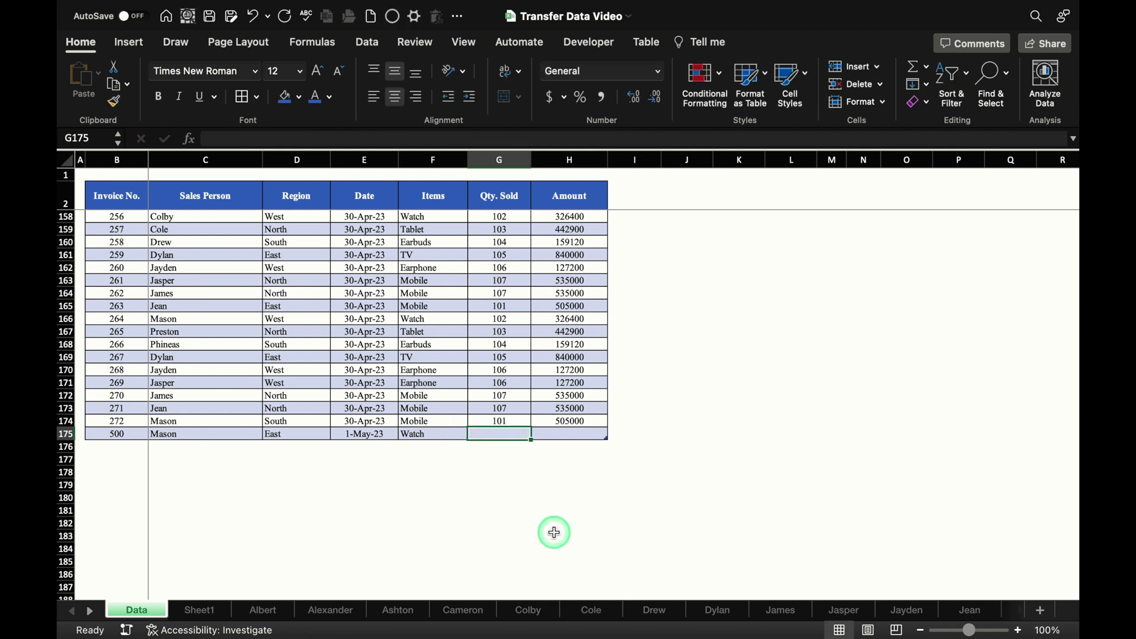
type("500")
left_click(580, 434)
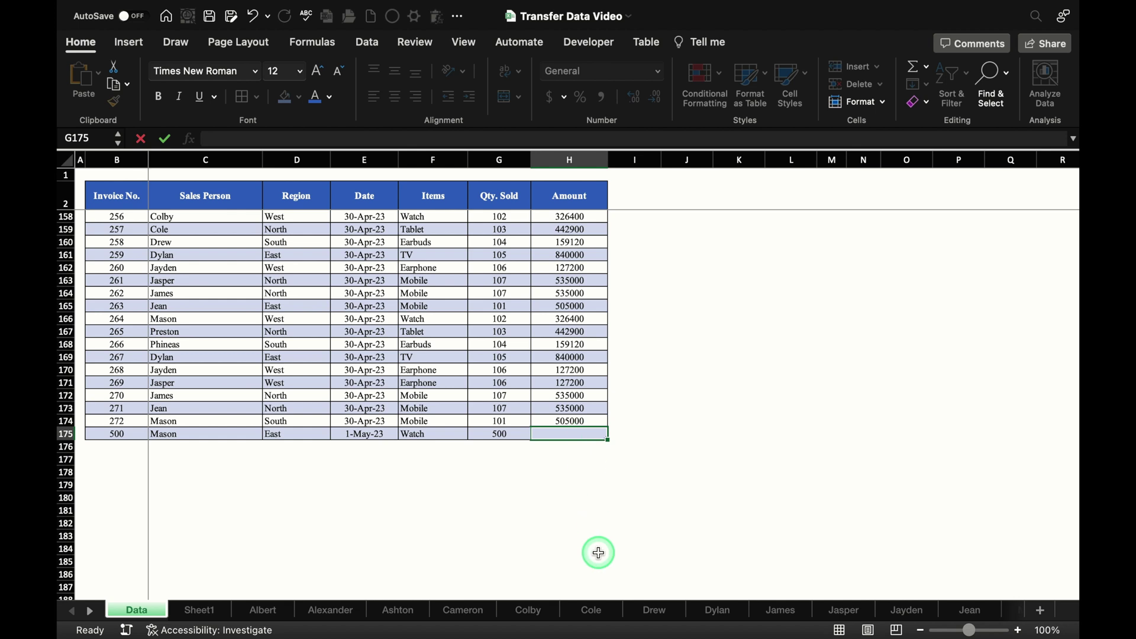
type("75000")
left_click(645, 508)
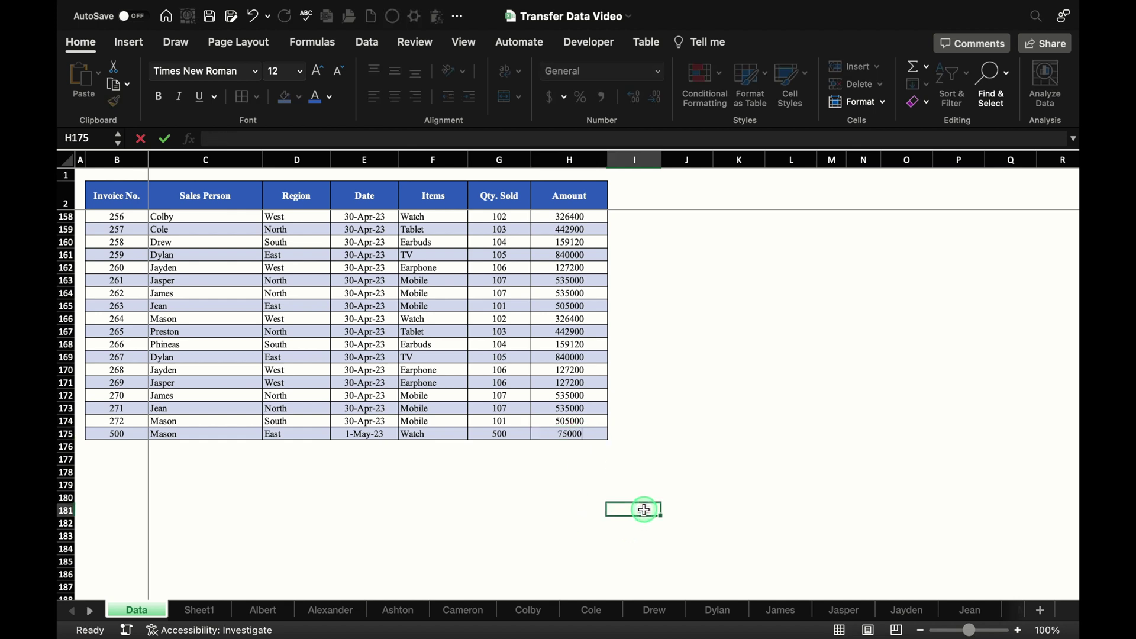
Check the new record's row on the sheet of the sales person named in row 175.
left_click(205, 433)
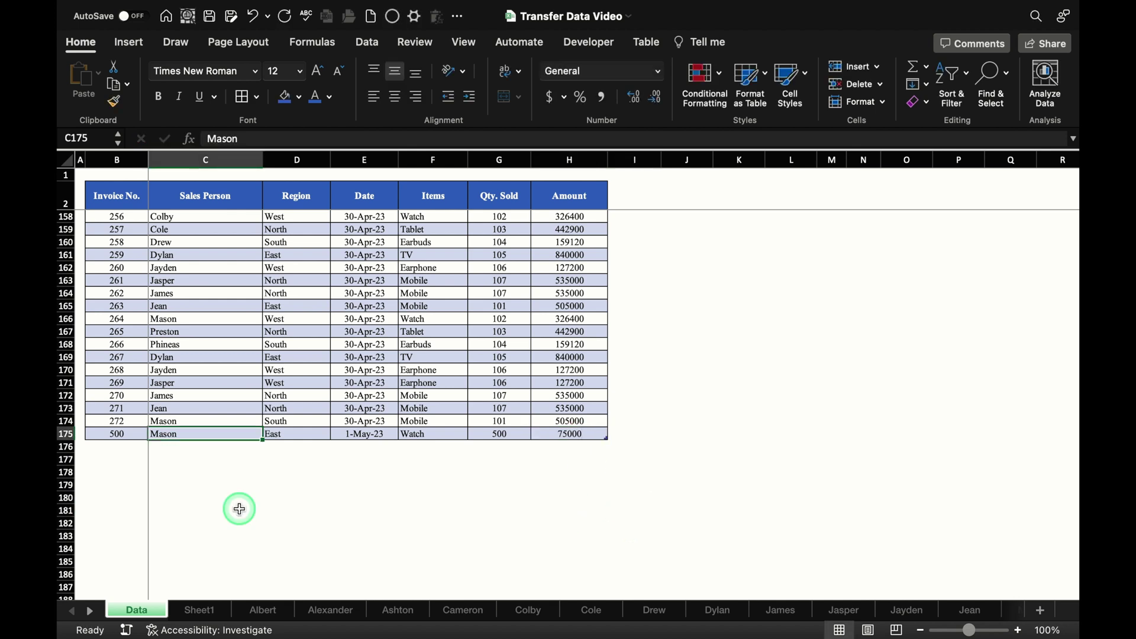
scroll(837, 610, "right", 3)
left_click(843, 611)
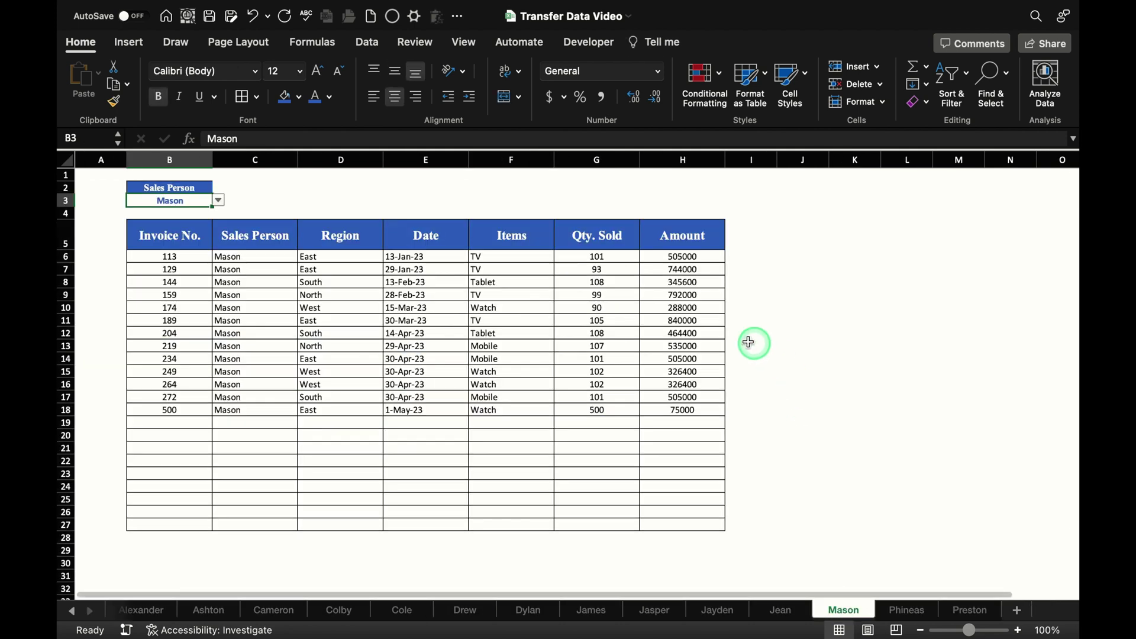
left_click(197, 406)
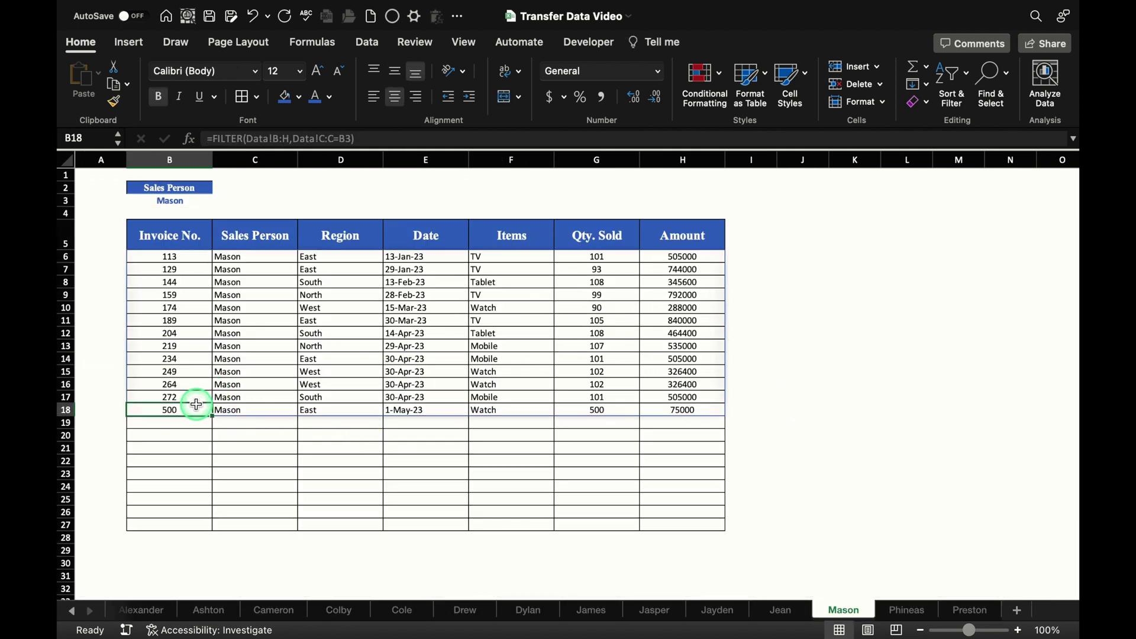
left_click(513, 411)
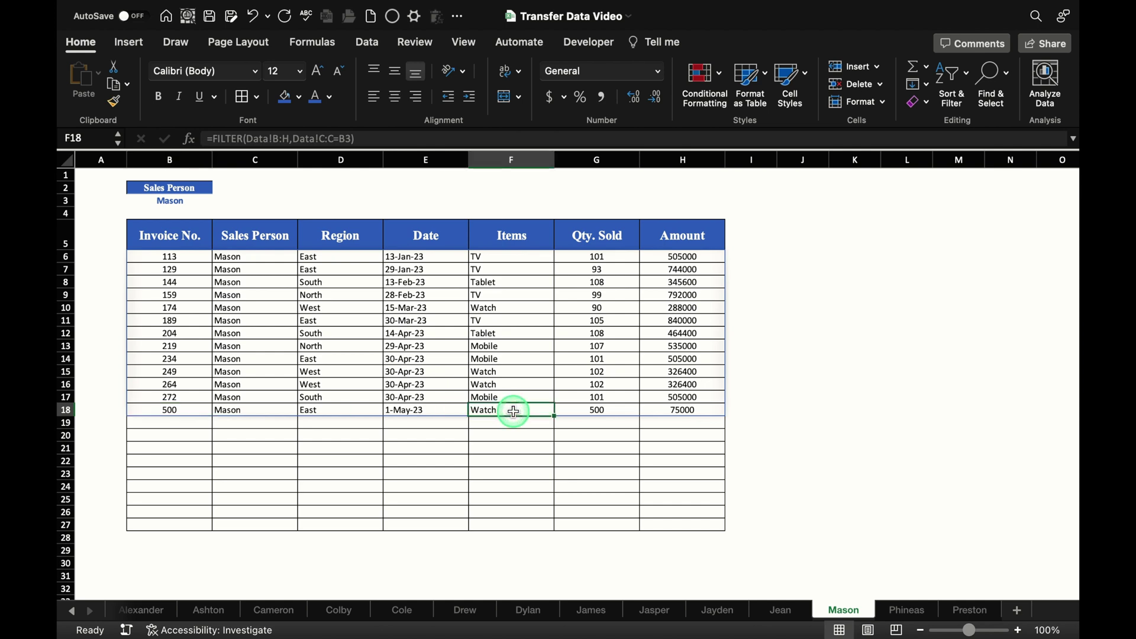
left_click(627, 408)
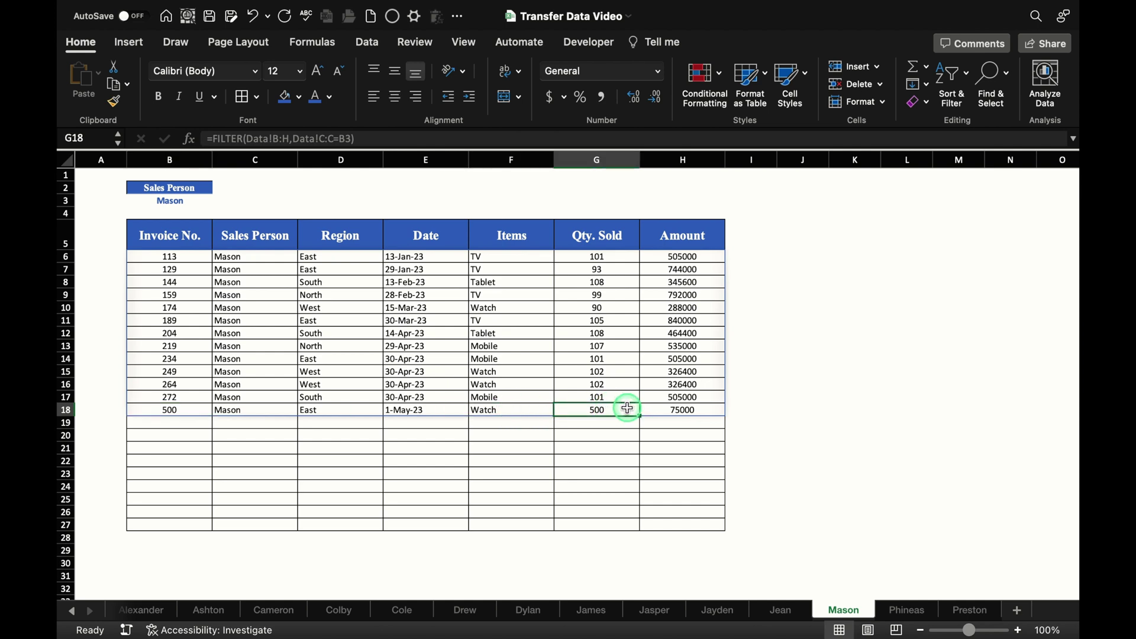
left_click(707, 410)
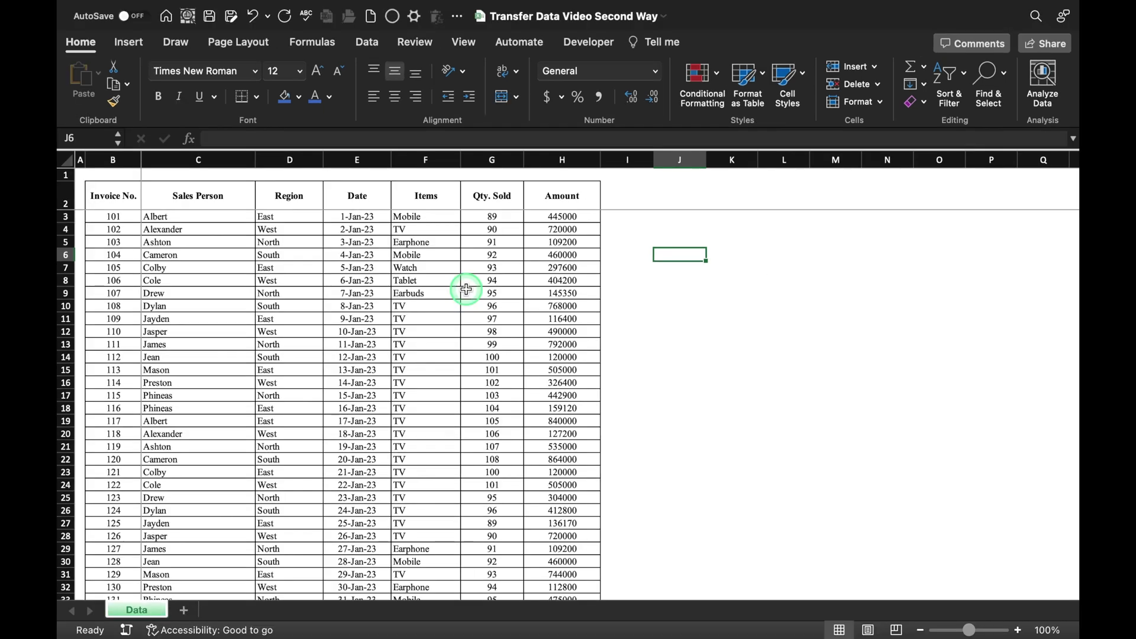
In the Transfer Data Video Second Way workbook, copy Data headers B2:H2 to C3 of a new sheet and widen columns C to I.
left_click_drag(104, 195, 546, 192)
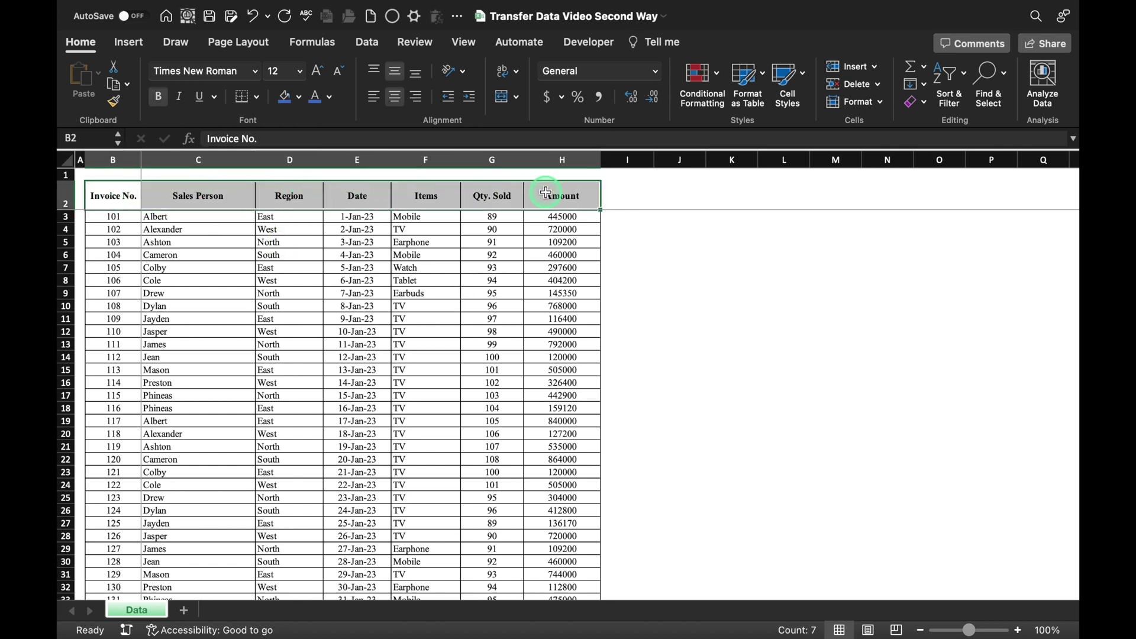
key("super+c")
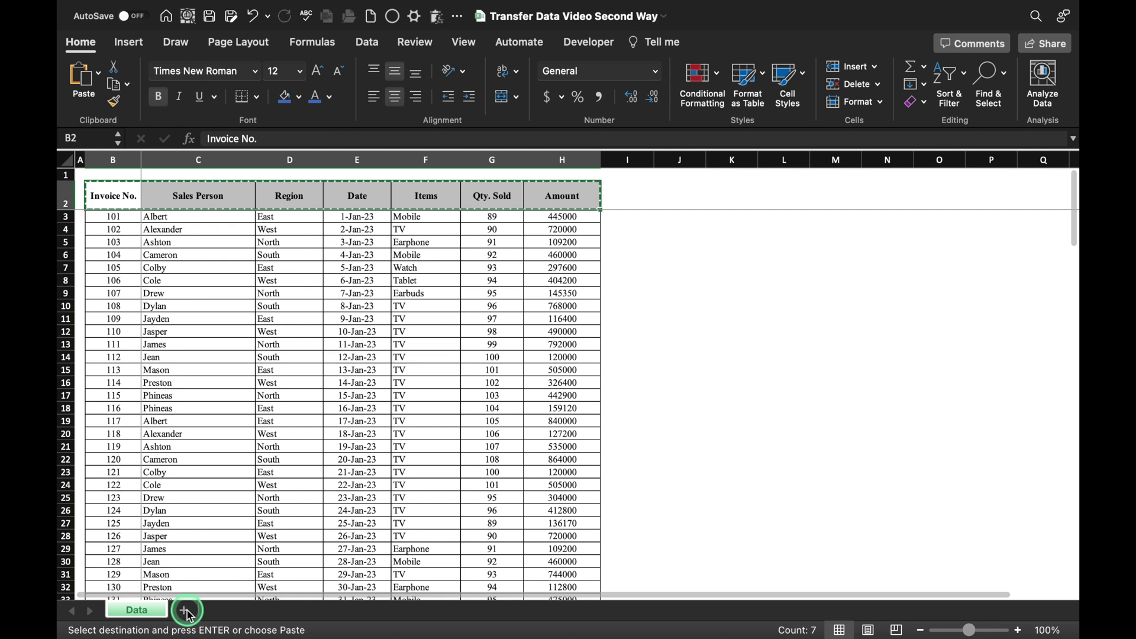
left_click(185, 611)
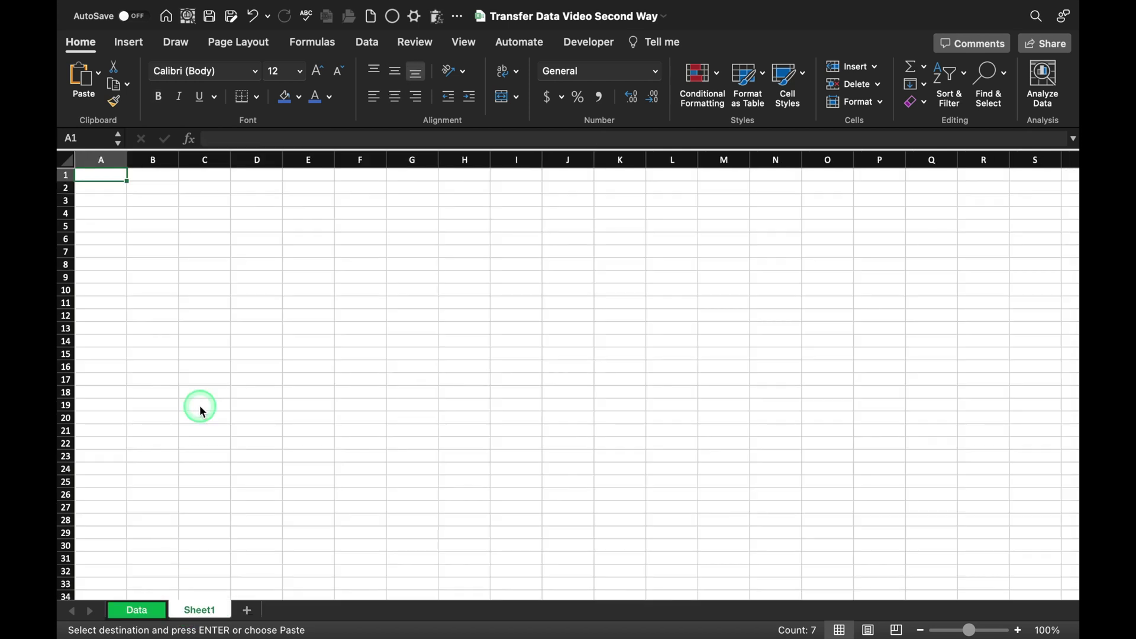
left_click(202, 200)
key("super+v")
left_click_drag(202, 158, 542, 158)
left_click_drag(542, 159, 560, 158)
Add a Helper header in B3 and format row 3 as centred, bold Times New Roman.
left_click(153, 200)
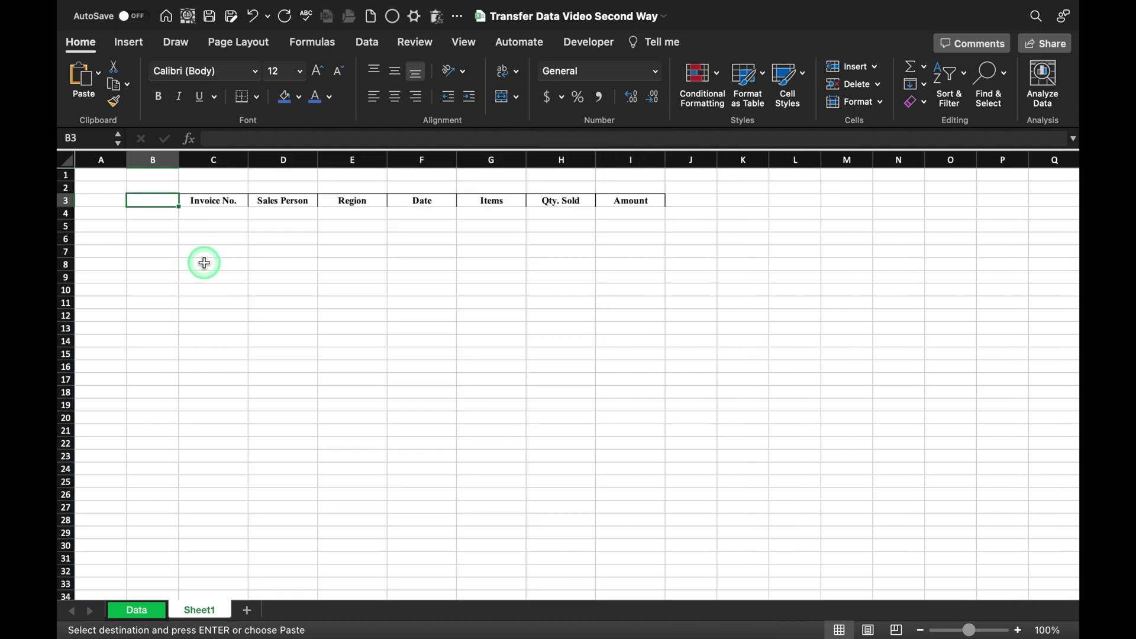
type("Helper")
left_click(205, 262)
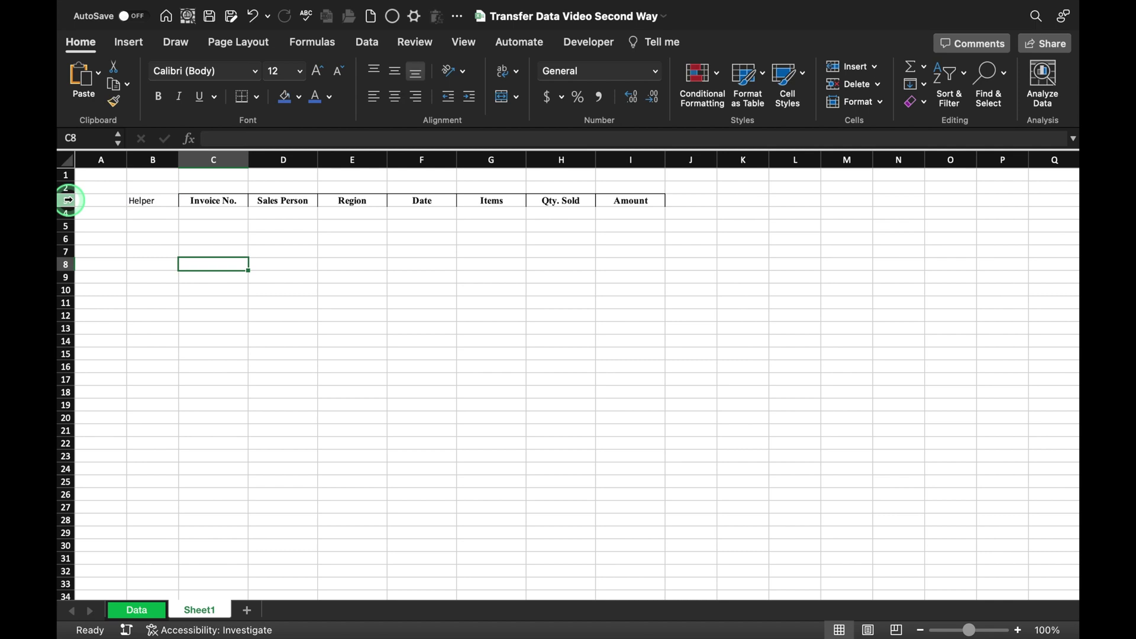
left_click(66, 200)
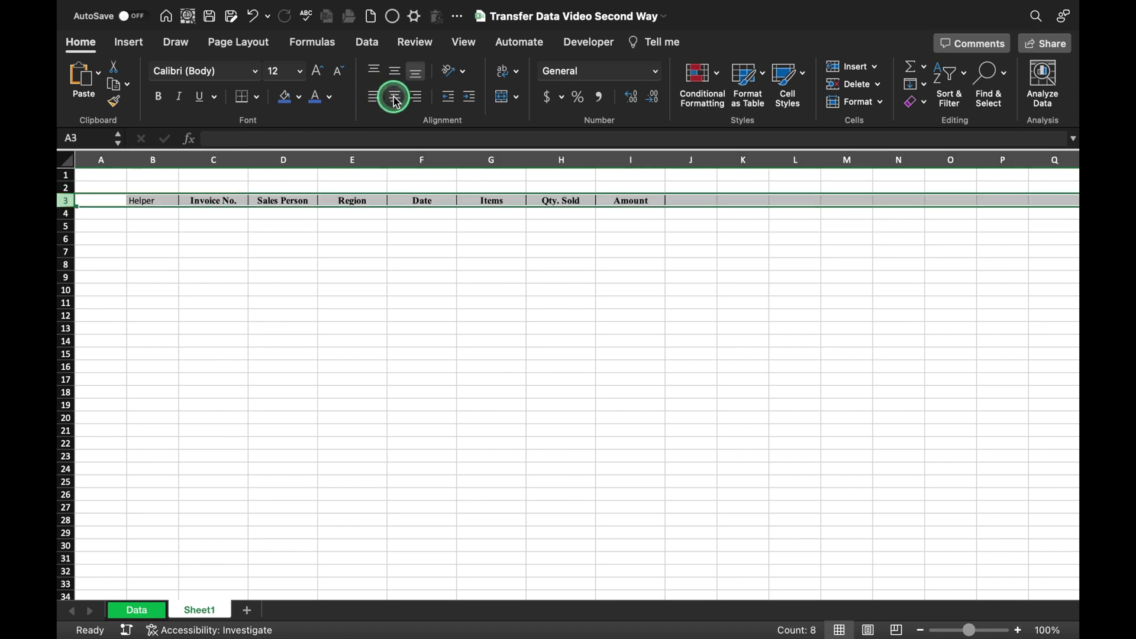
left_click(256, 71)
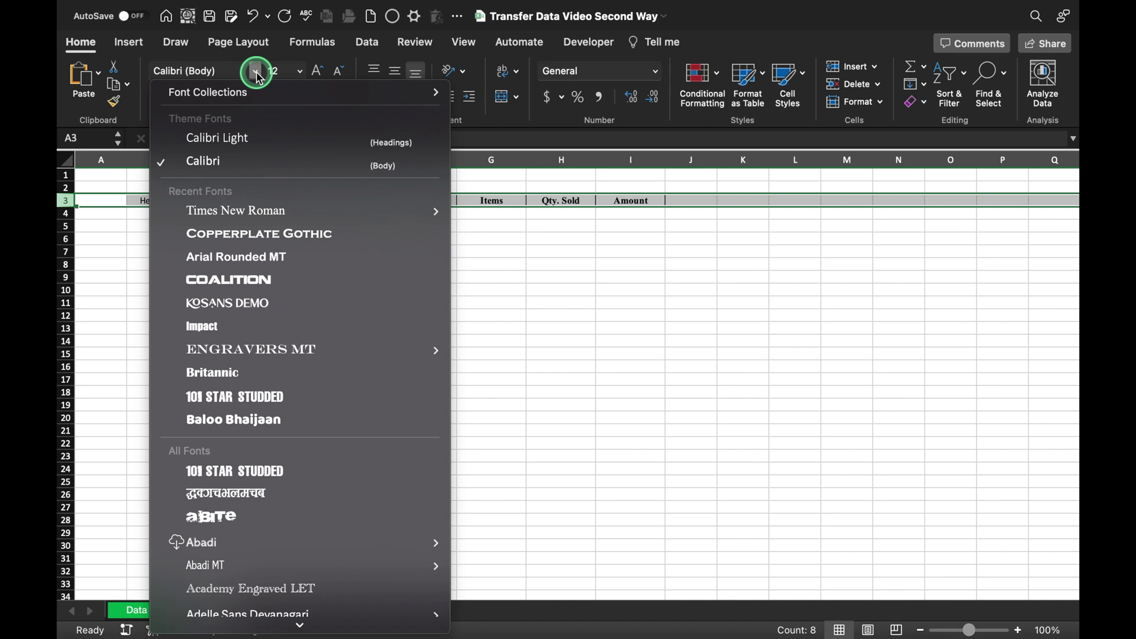
left_click(274, 211)
left_click(158, 98)
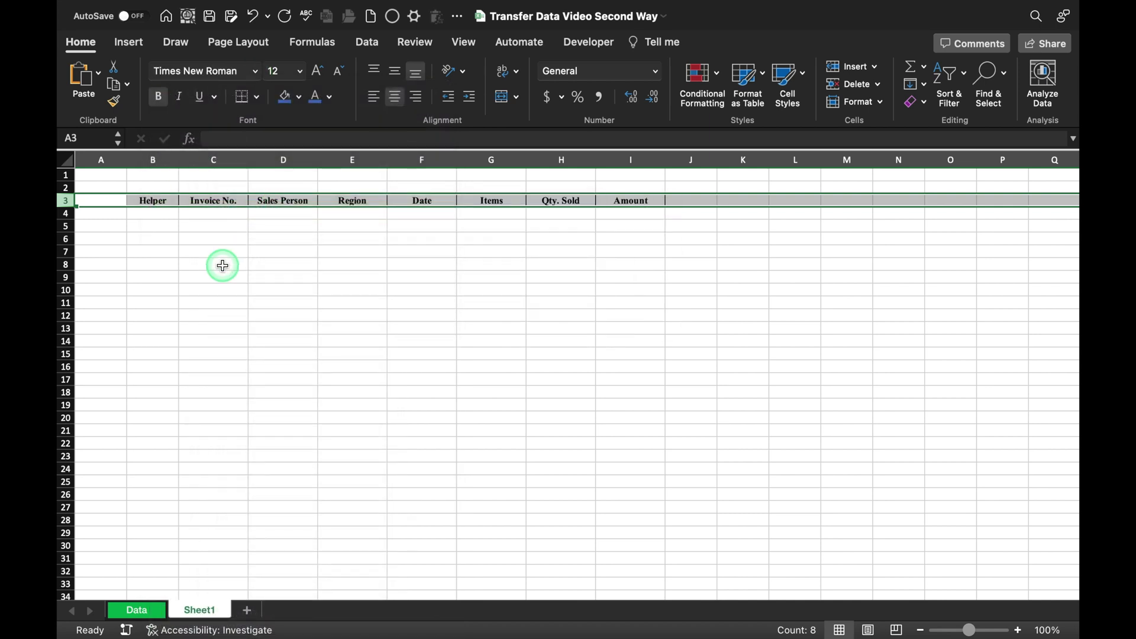
Copy the Region header from E3 to K3 on Sheet1.
left_click(213, 354)
left_click(367, 201)
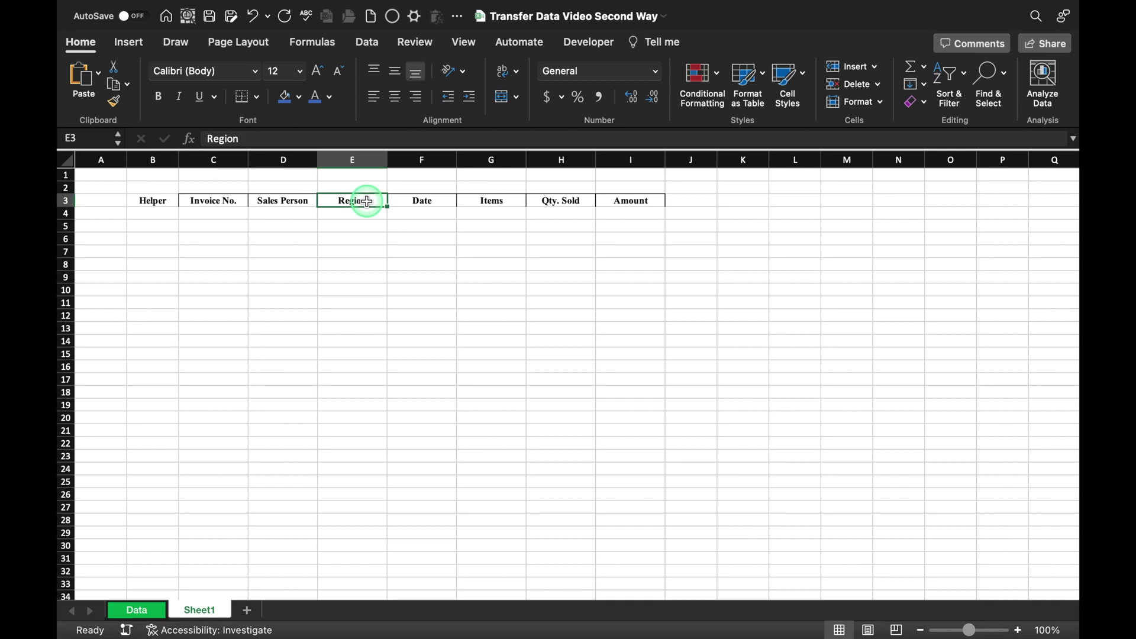
key("super+c")
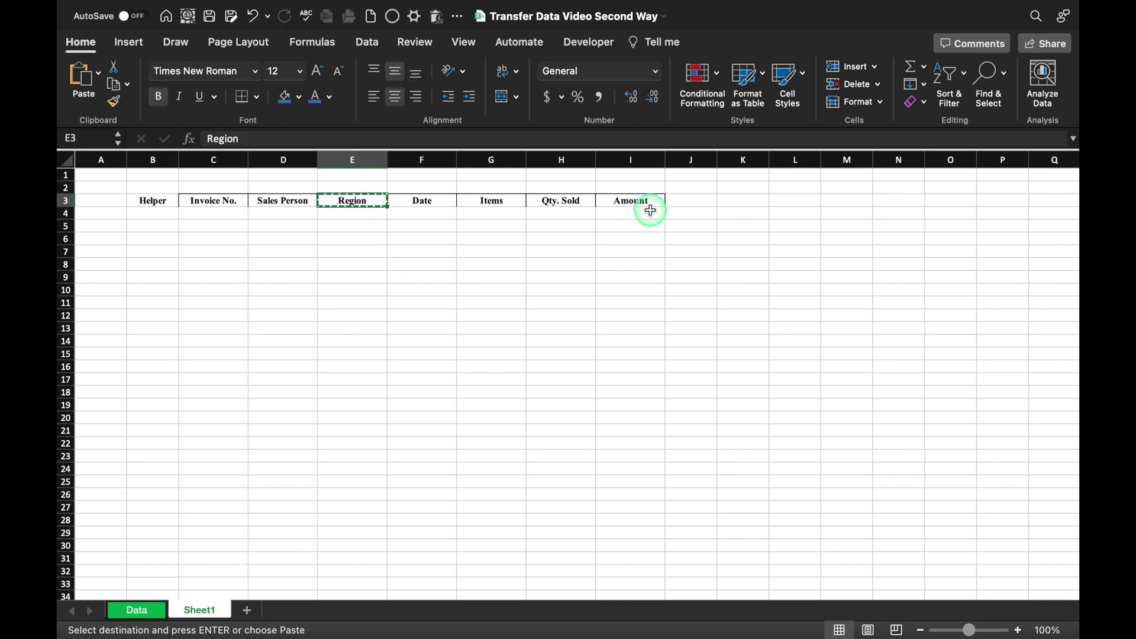
left_click(749, 203)
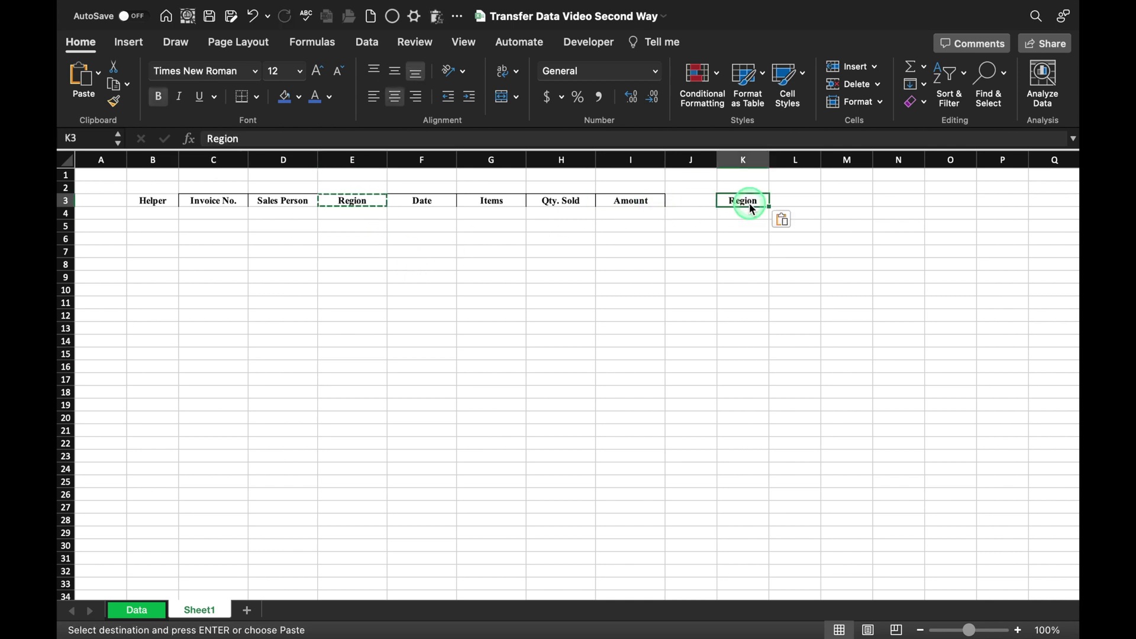
left_click(756, 214)
Add a list validation dropdown in L3 with source East,West,North,South, and choose East.
left_click(797, 200)
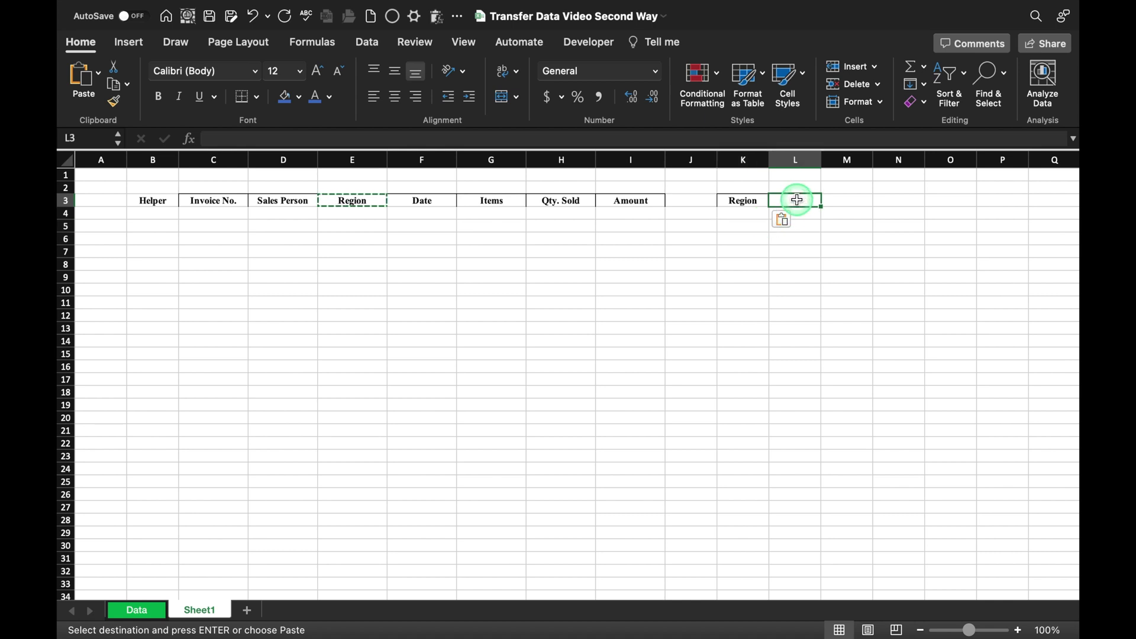
left_click(367, 41)
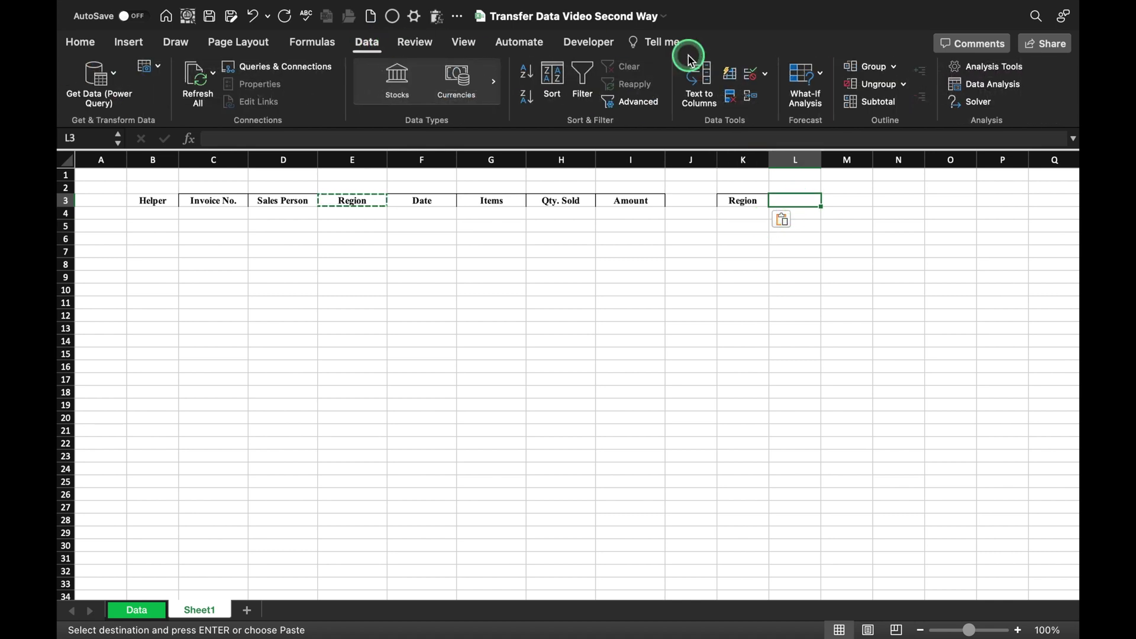
left_click(755, 75)
left_click(793, 93)
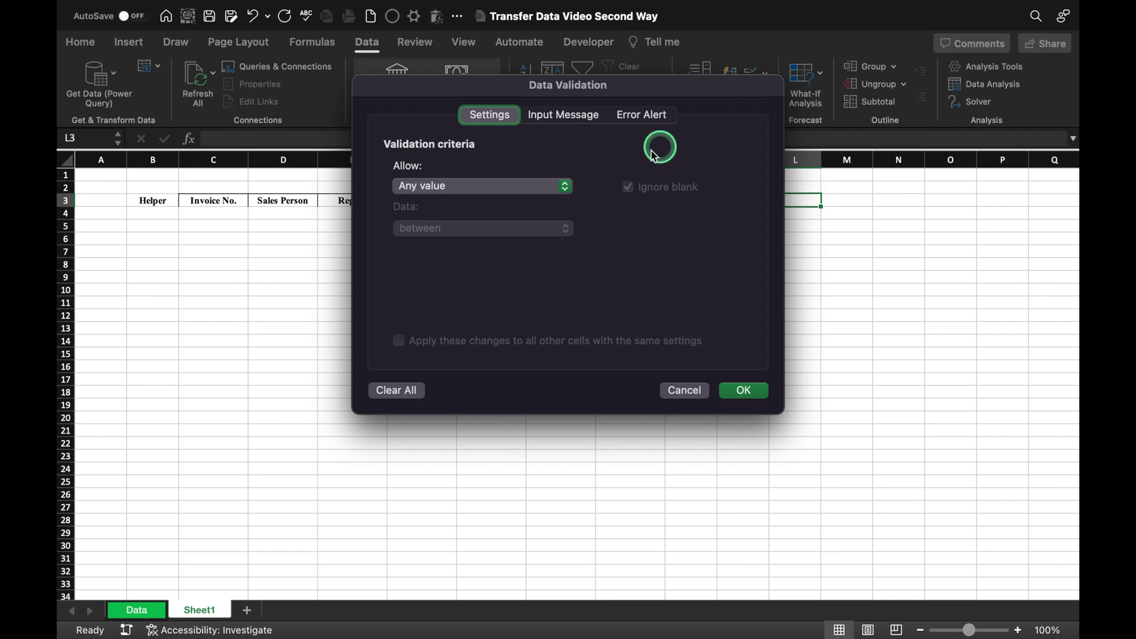
left_click(560, 185)
left_click(515, 243)
left_click(518, 269)
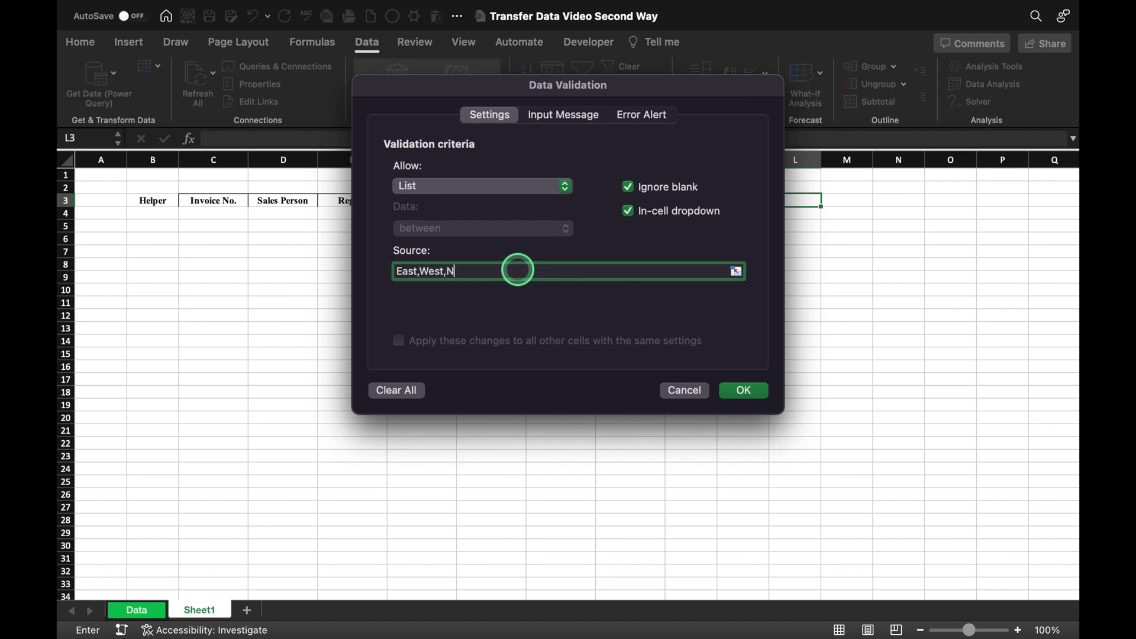
type("East,West,North,South")
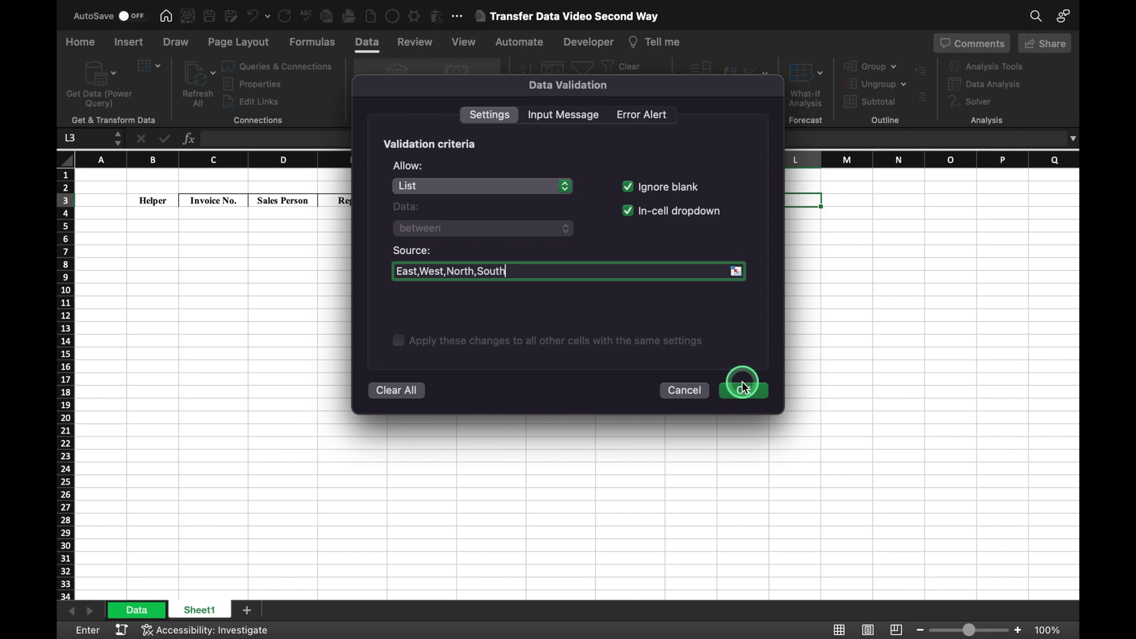
left_click(743, 390)
left_click(829, 201)
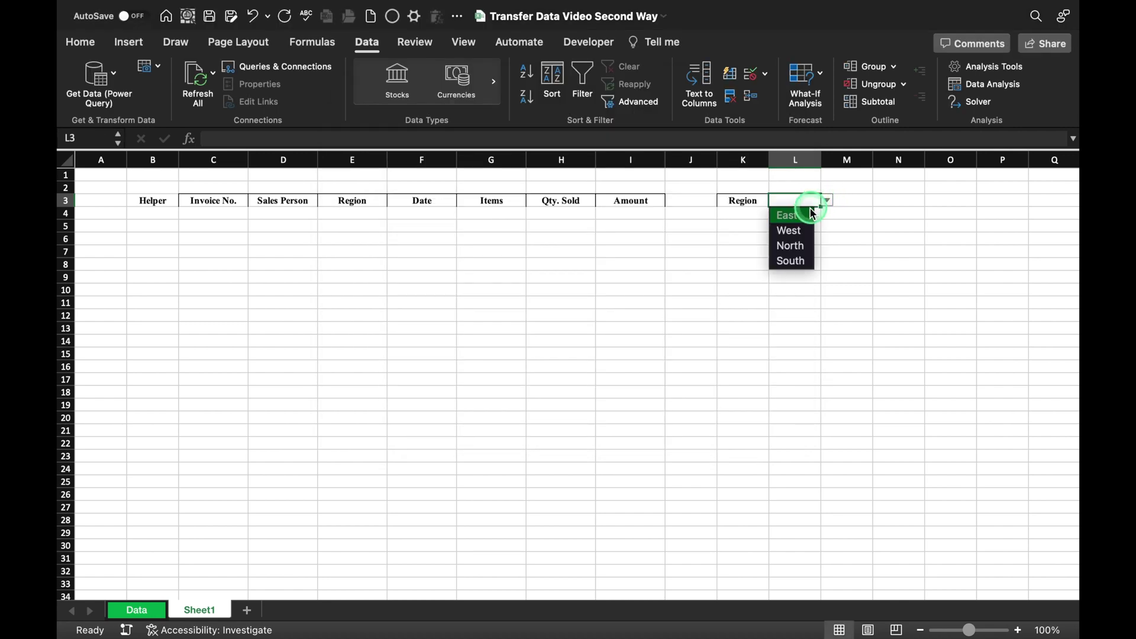
left_click(807, 212)
Enter =IF($L$3=Data!D3,Data!B3,"") in B4 under Helper and centre the cell.
left_click(157, 213)
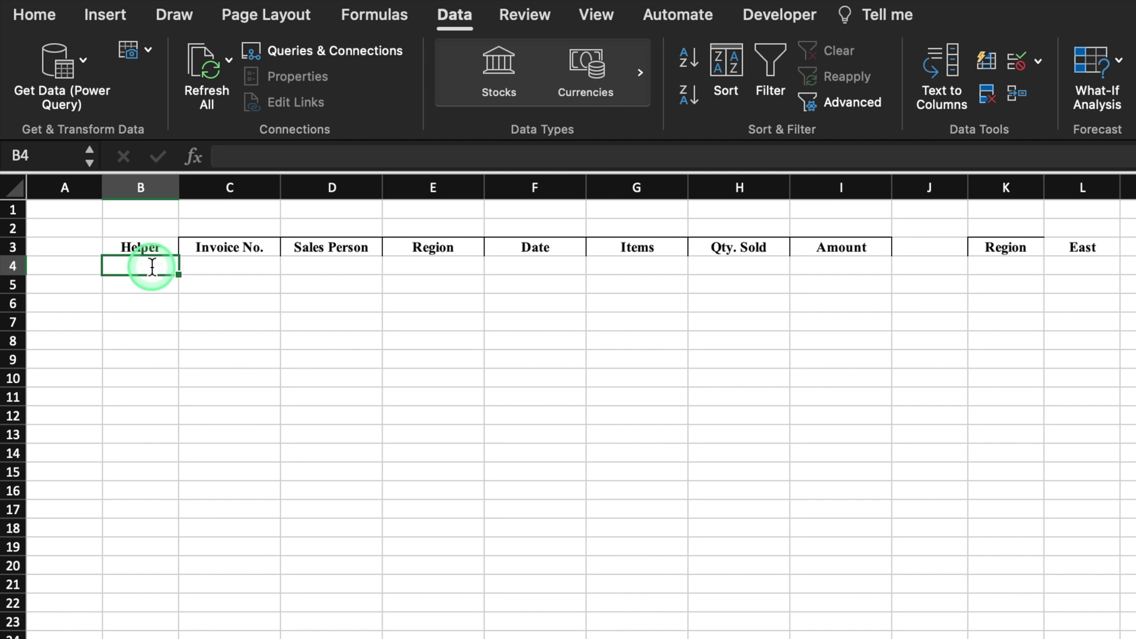
type("=if")
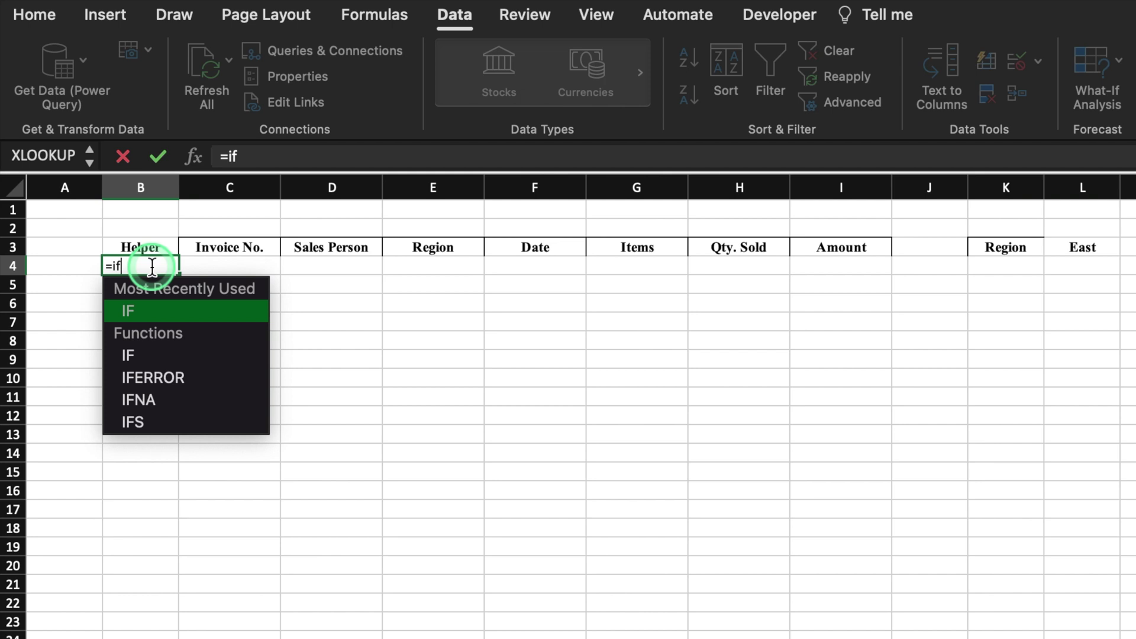
type("(")
left_click(1080, 244)
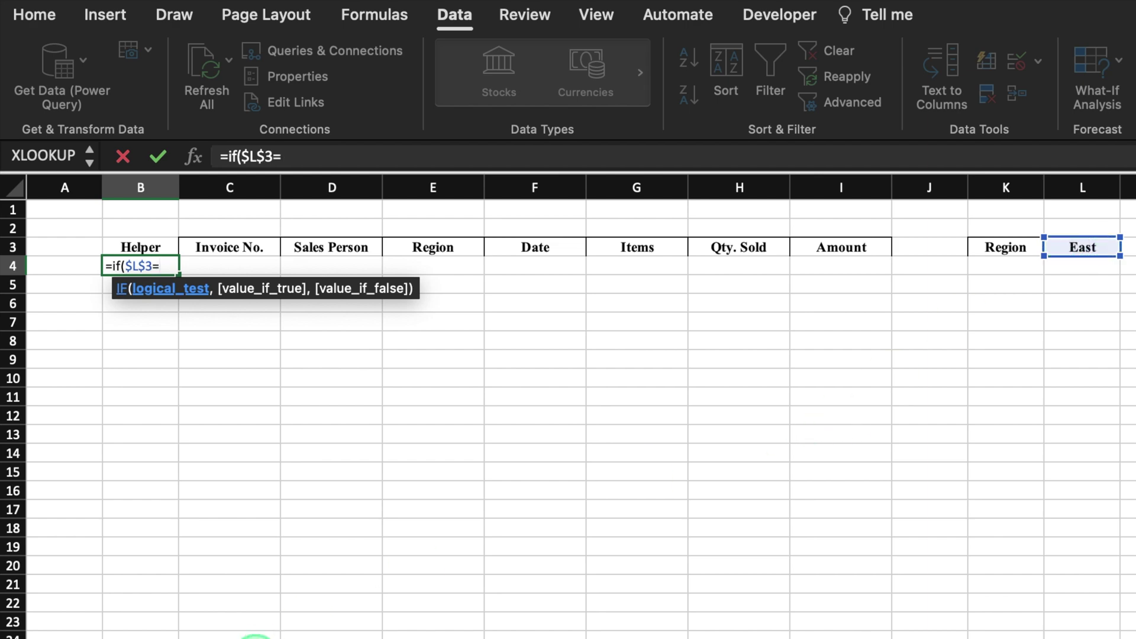
left_click(89, 637)
left_click(343, 267)
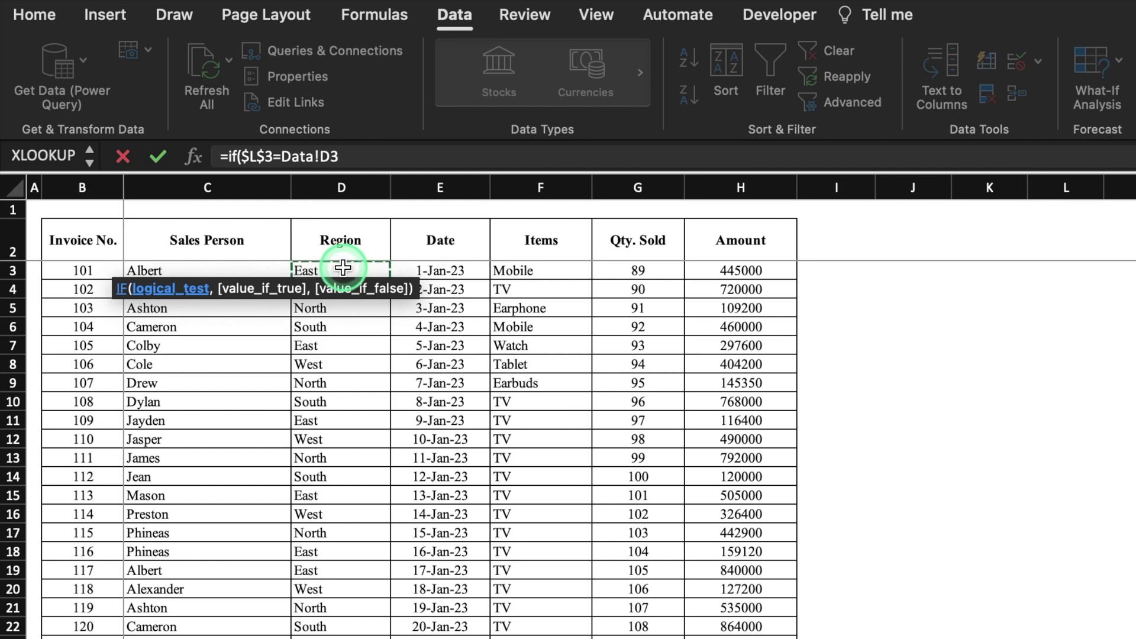
type(",")
left_click(100, 270)
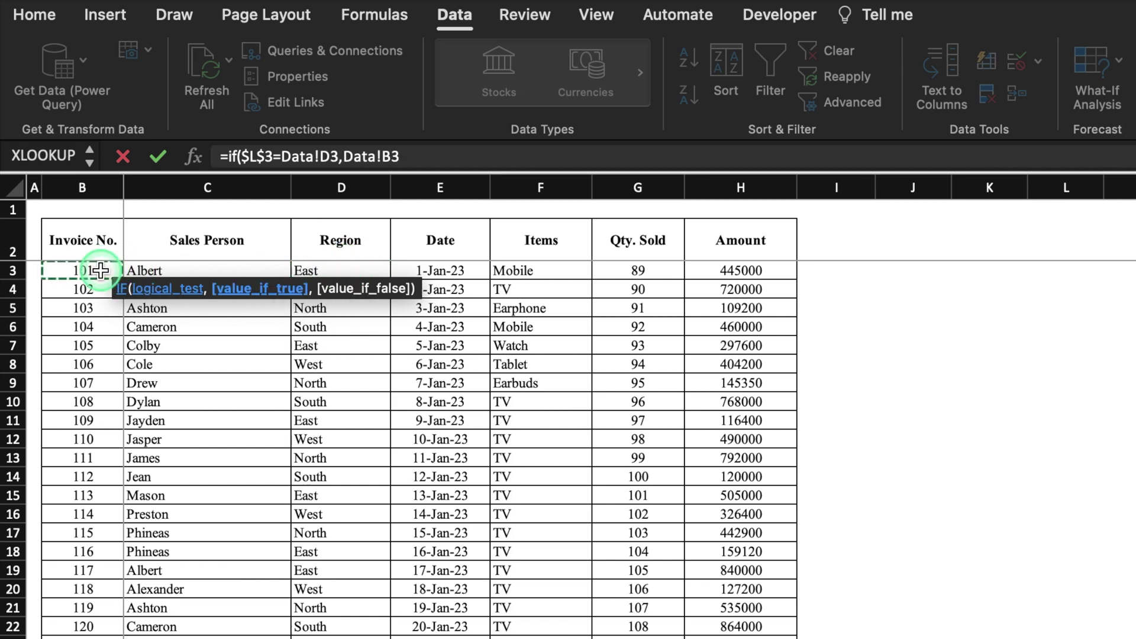
type(",")
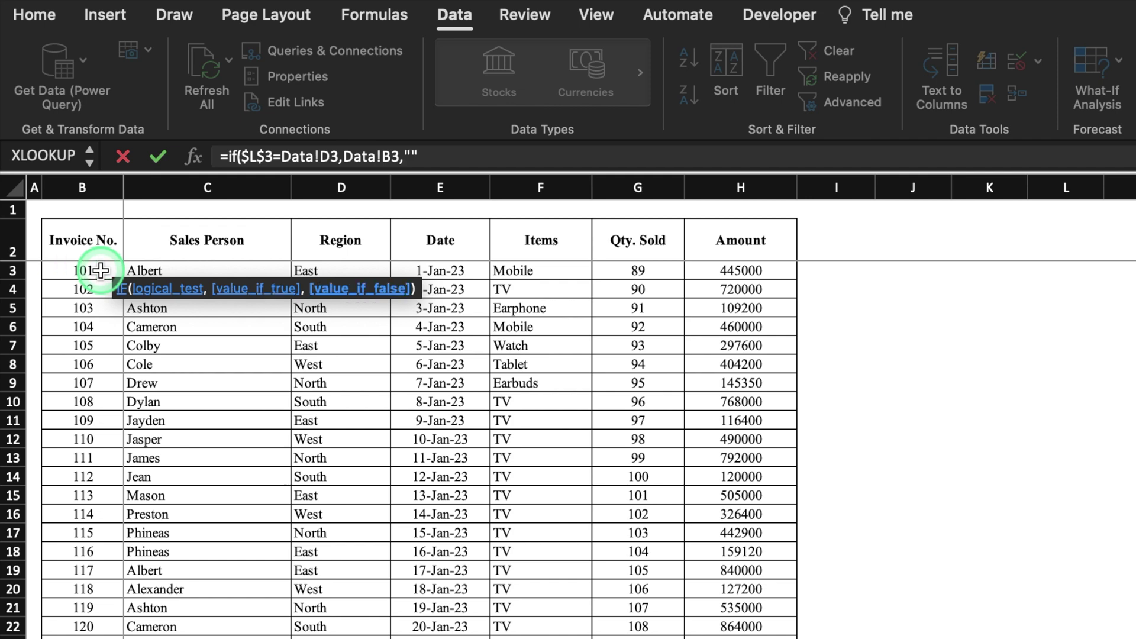
type("\"\")")
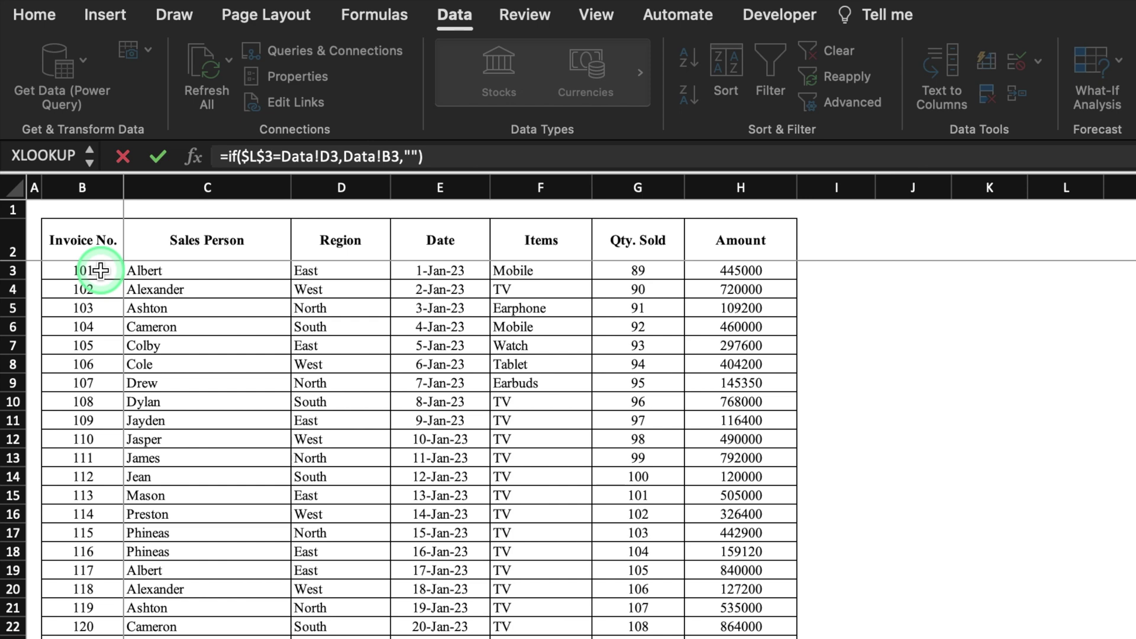
key("Return")
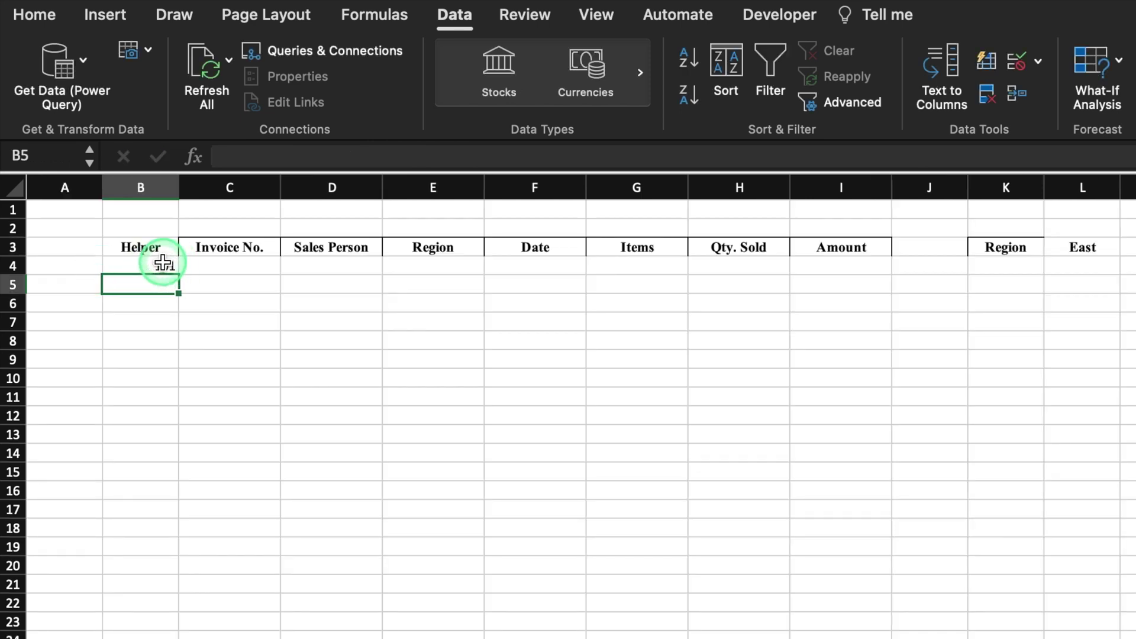
left_click(162, 262)
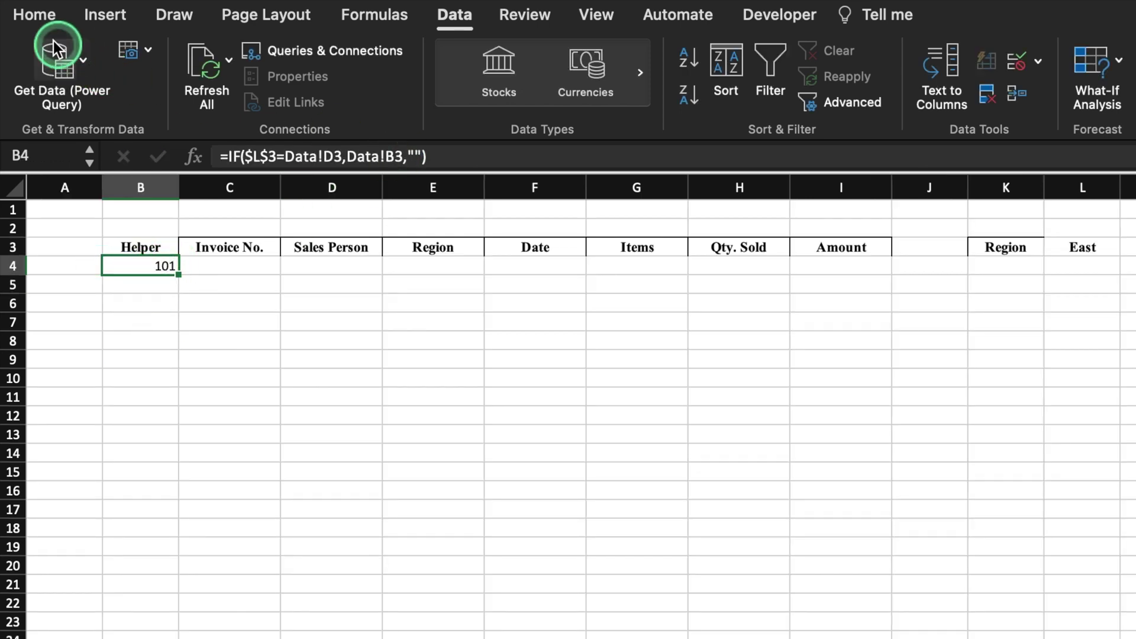
left_click(35, 17)
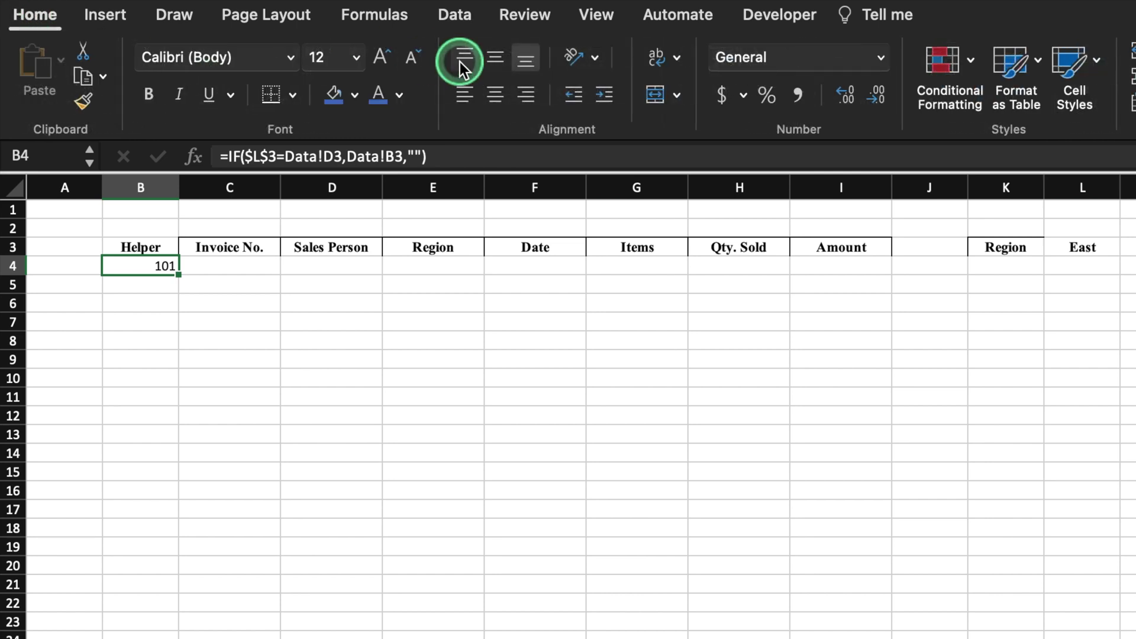
Start a SMALL formula in C4 under Invoice No., using the absolute column $B:$B as its array.
left_click(257, 266)
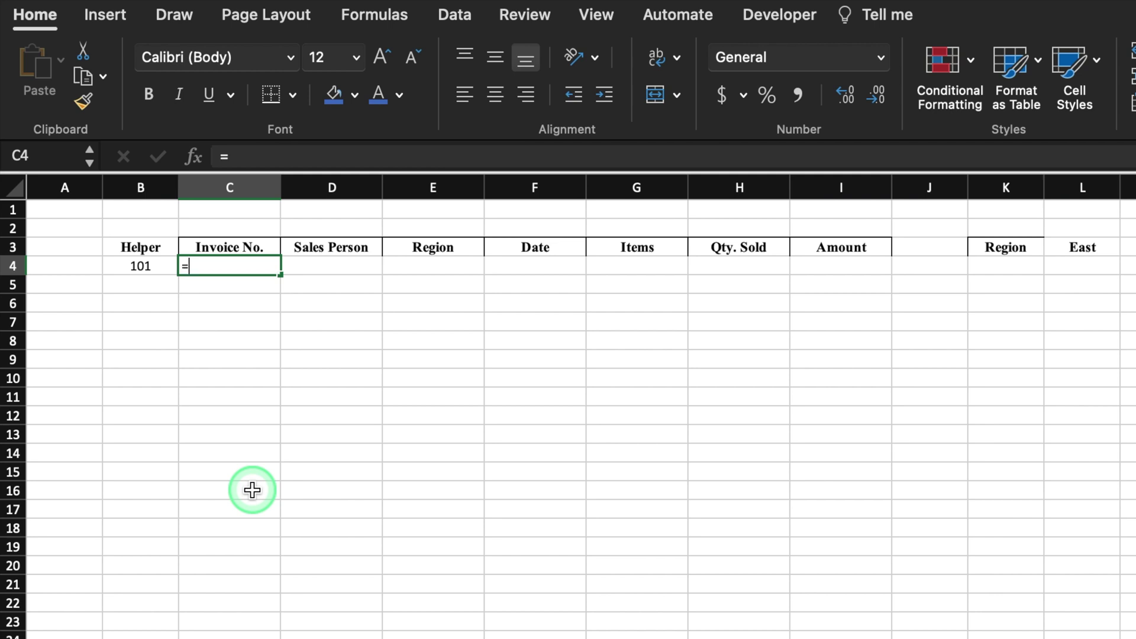
type("=sma")
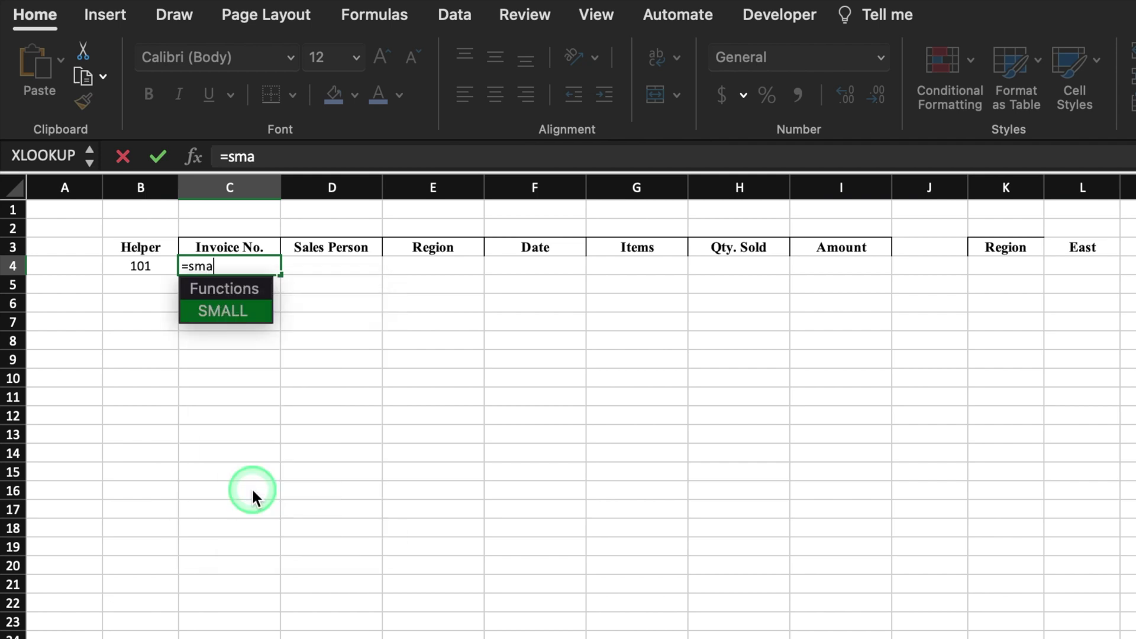
double_click(233, 311)
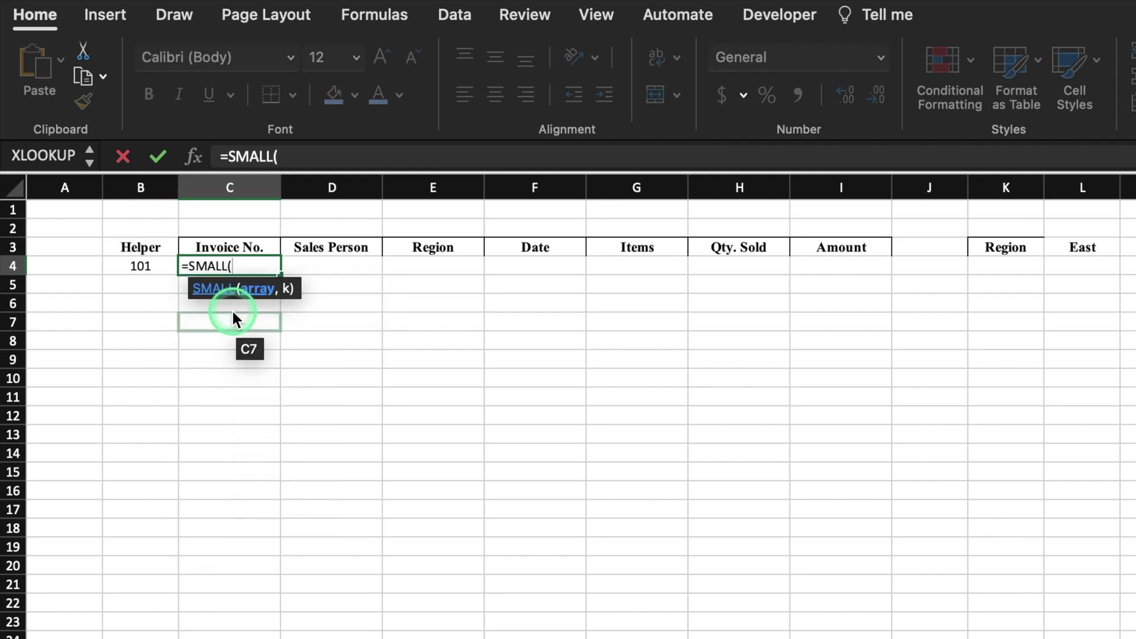
left_click(132, 187)
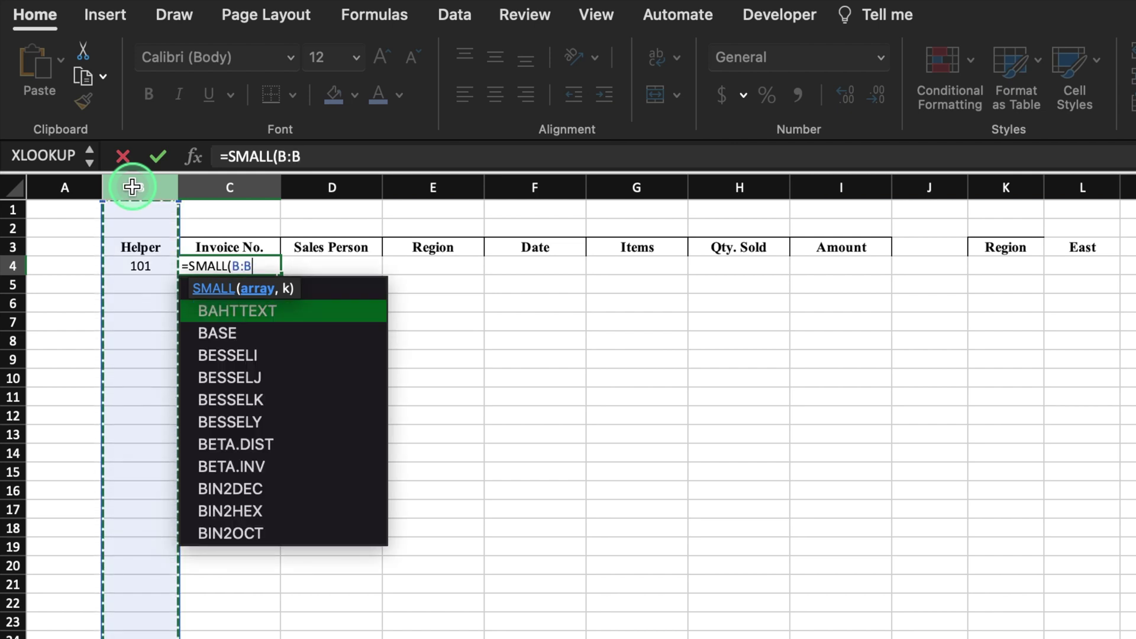
key("F4")
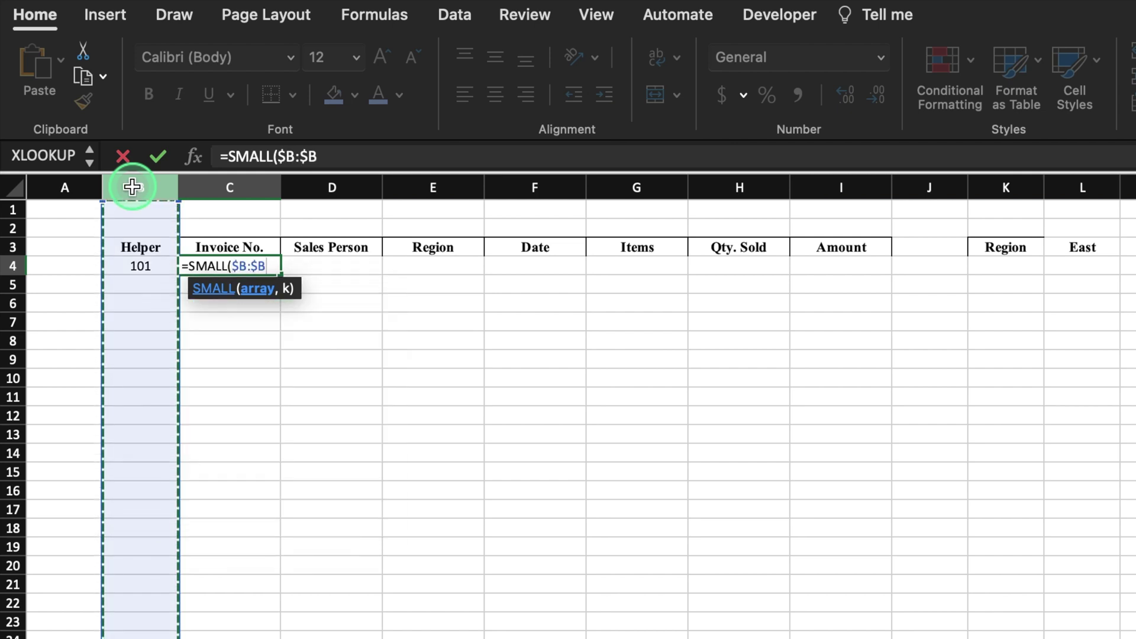
type(",")
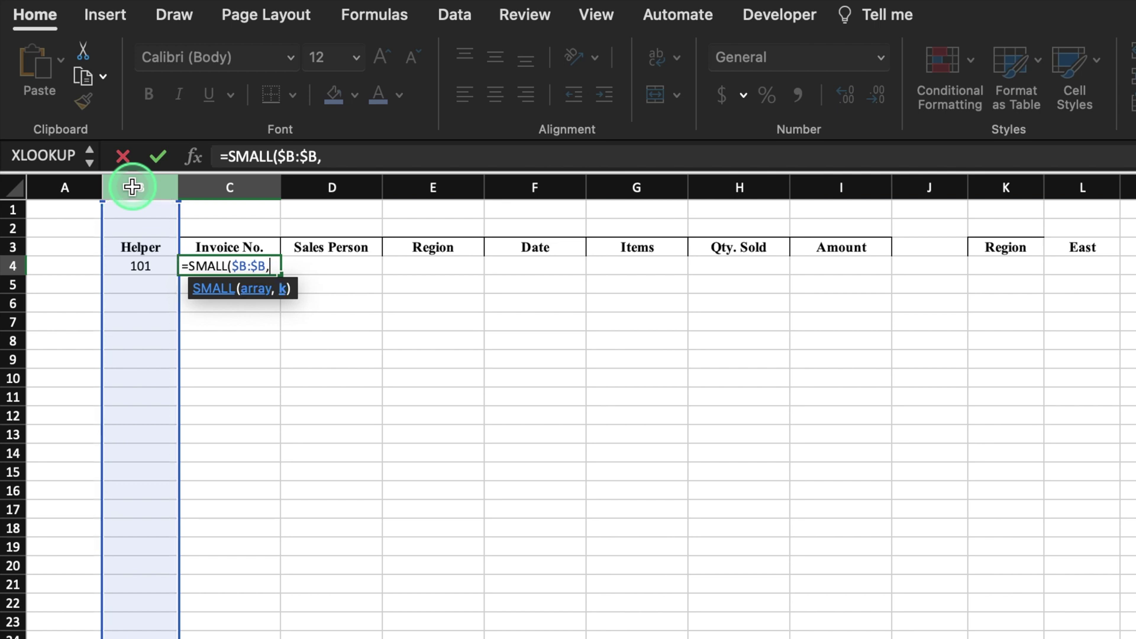
Complete the C4 SMALL formula with ROWS($C$4:C4) as k and centre the cell.
type("ro")
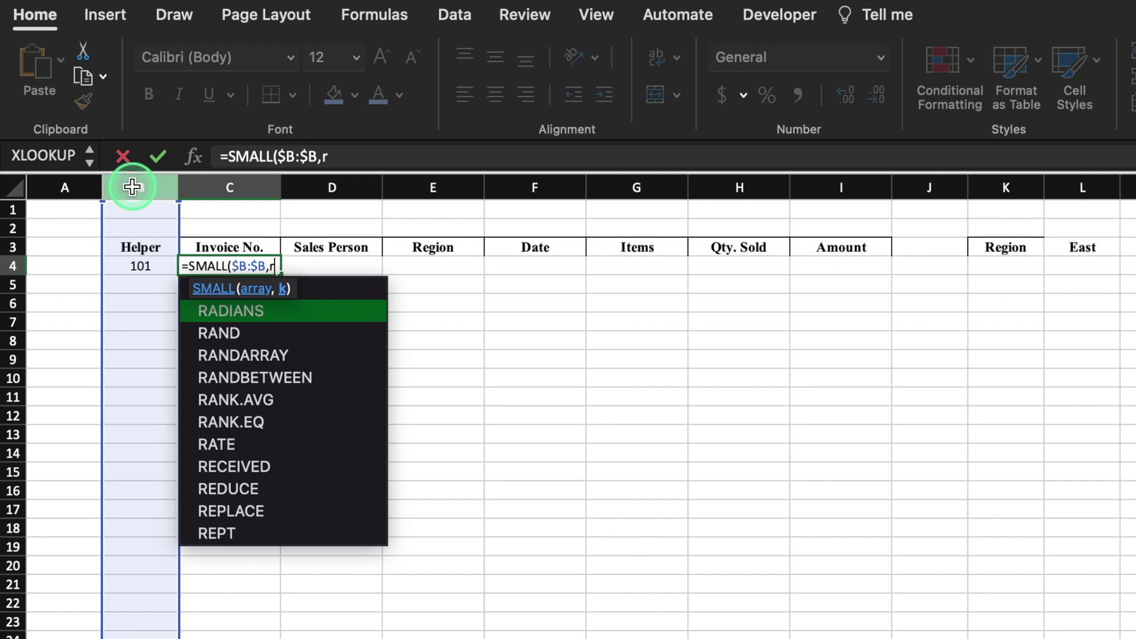
double_click(239, 423)
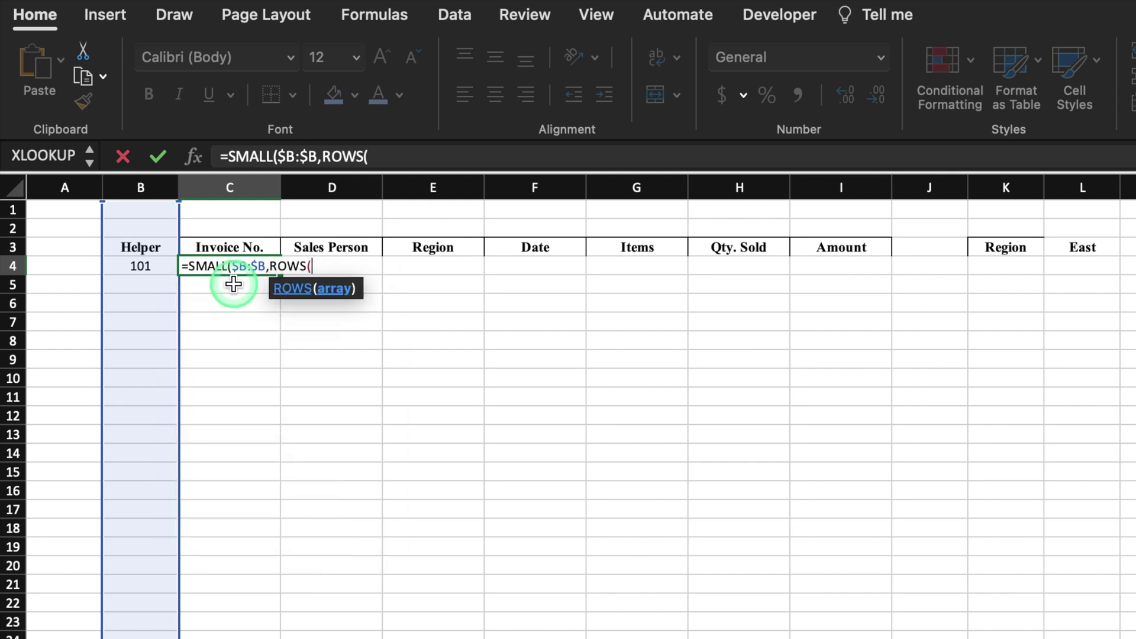
left_click(234, 285)
key("Up")
key("F4")
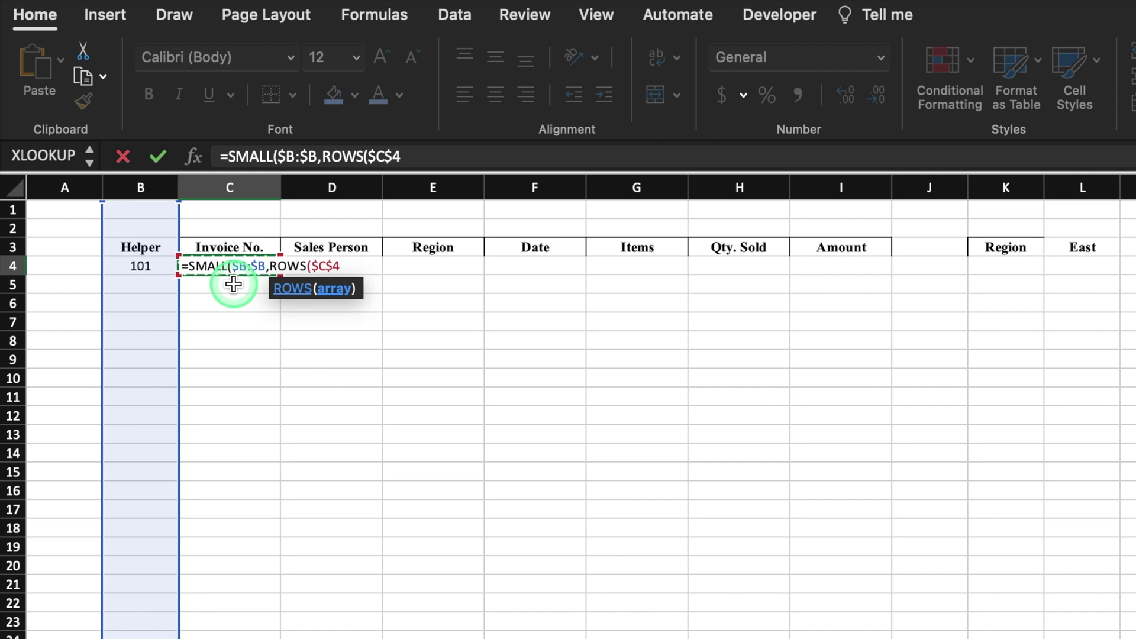
left_click(233, 285)
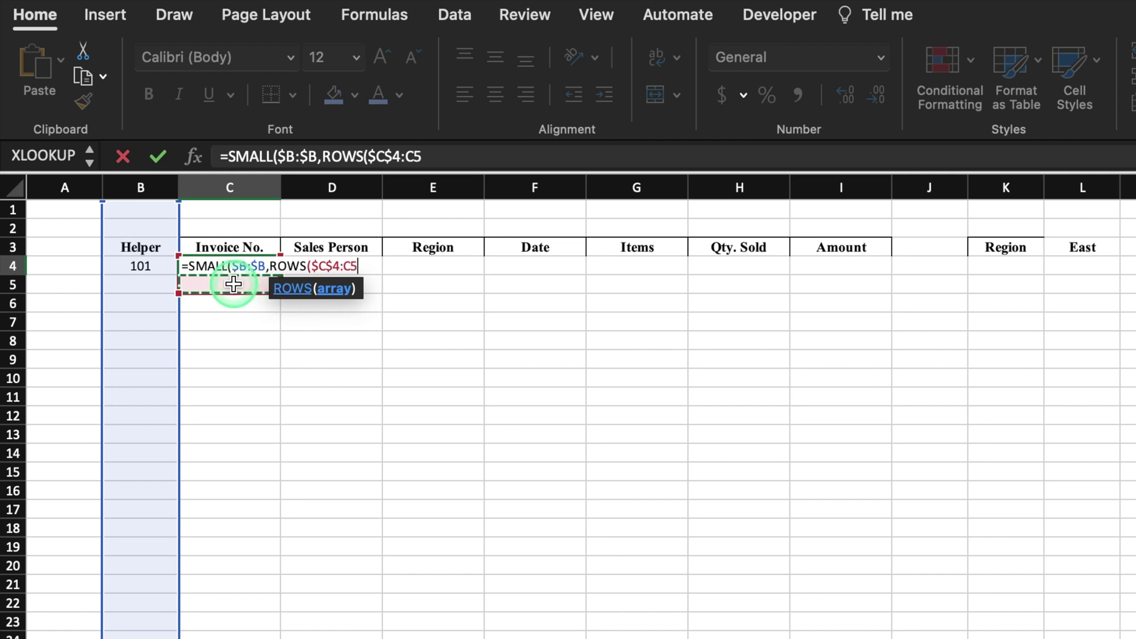
key("Up")
type(")")
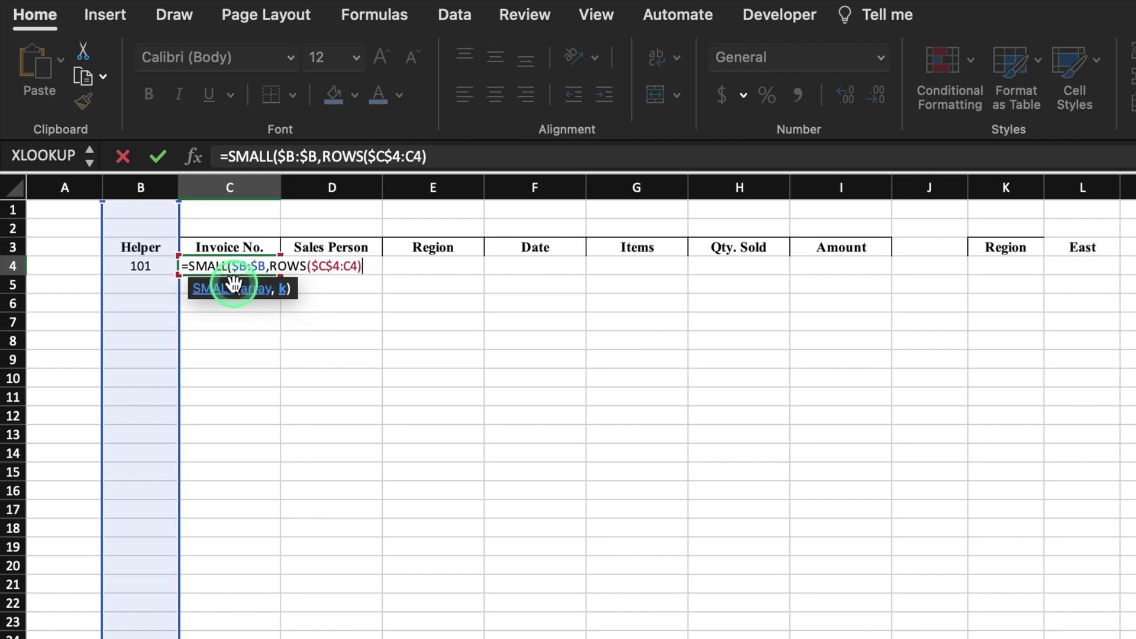
type(")")
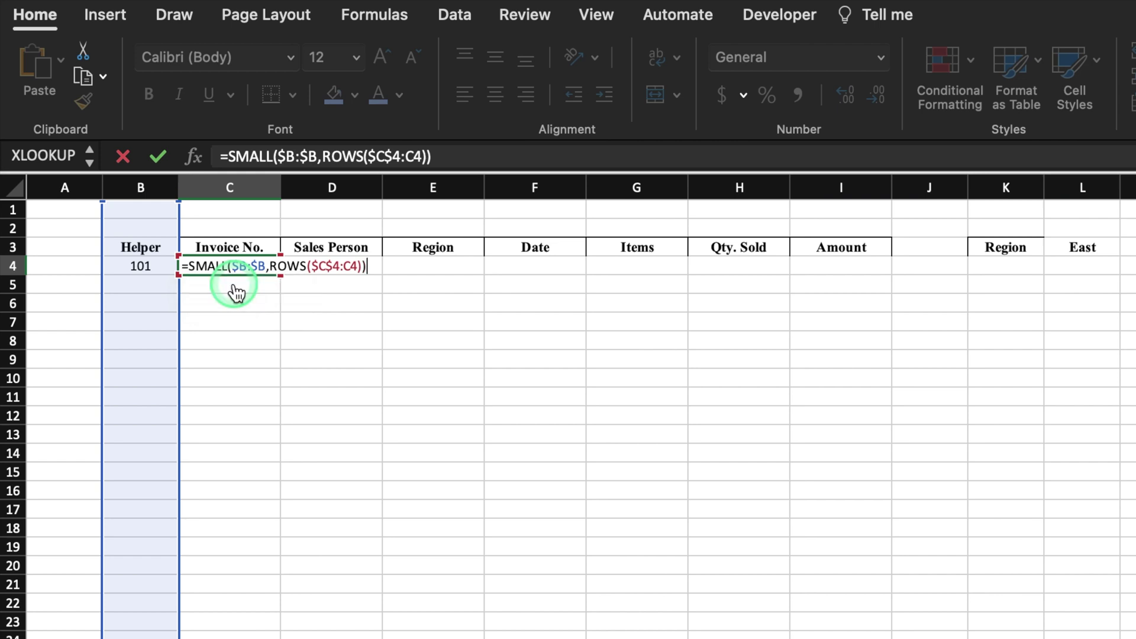
key("Return")
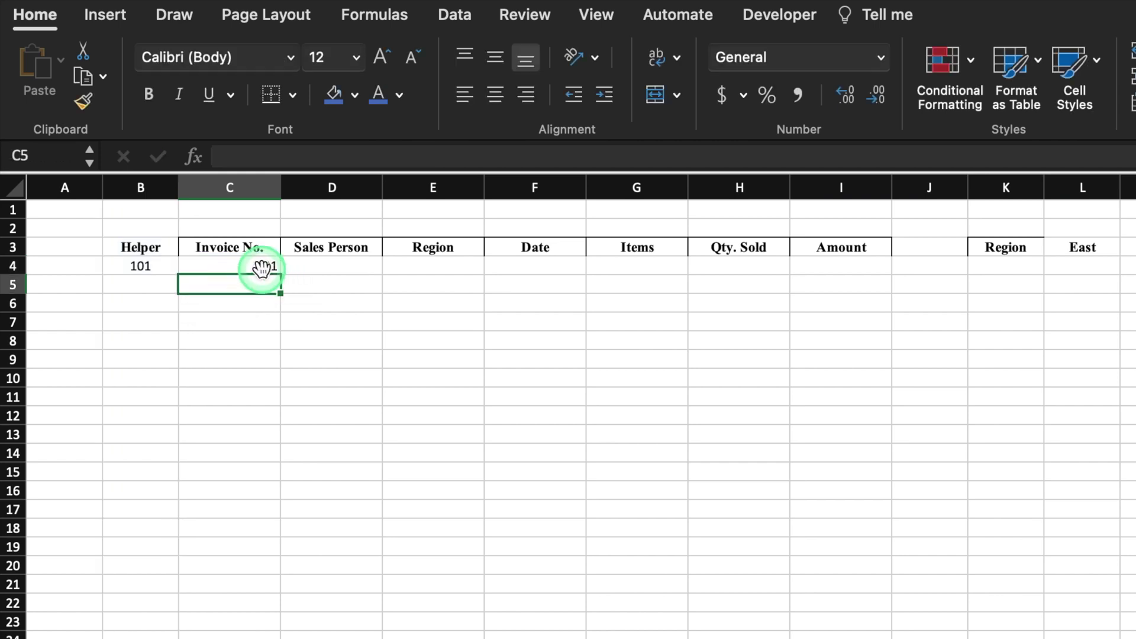
left_click(253, 270)
left_click(488, 93)
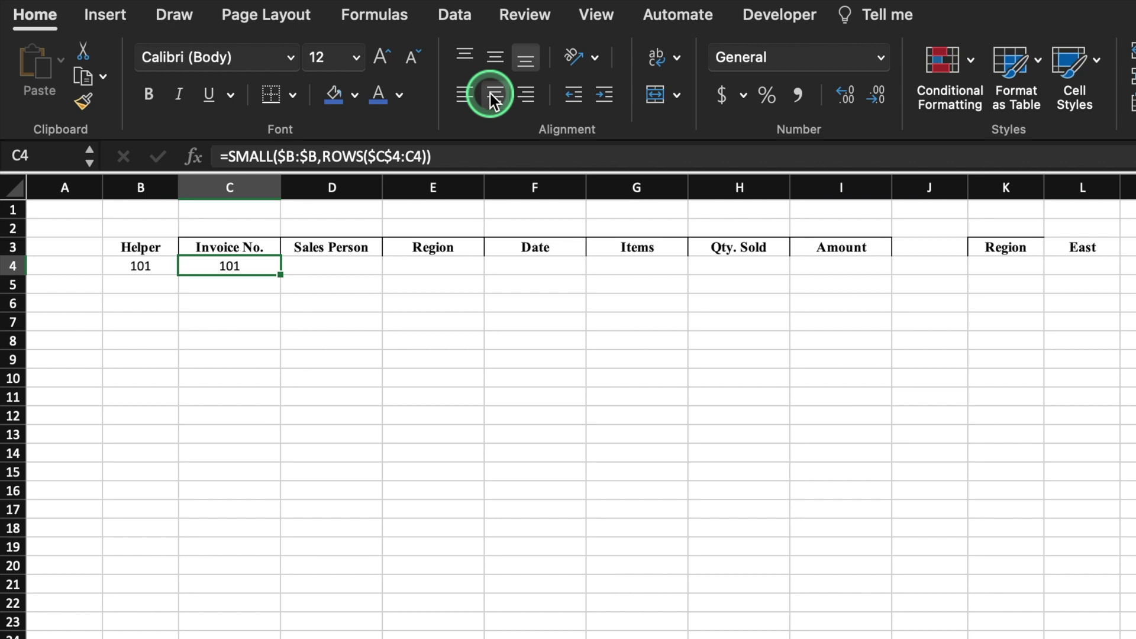
Wrap the SMALL formula in C4 in IFERROR with "" as the value if error.
left_click(253, 268)
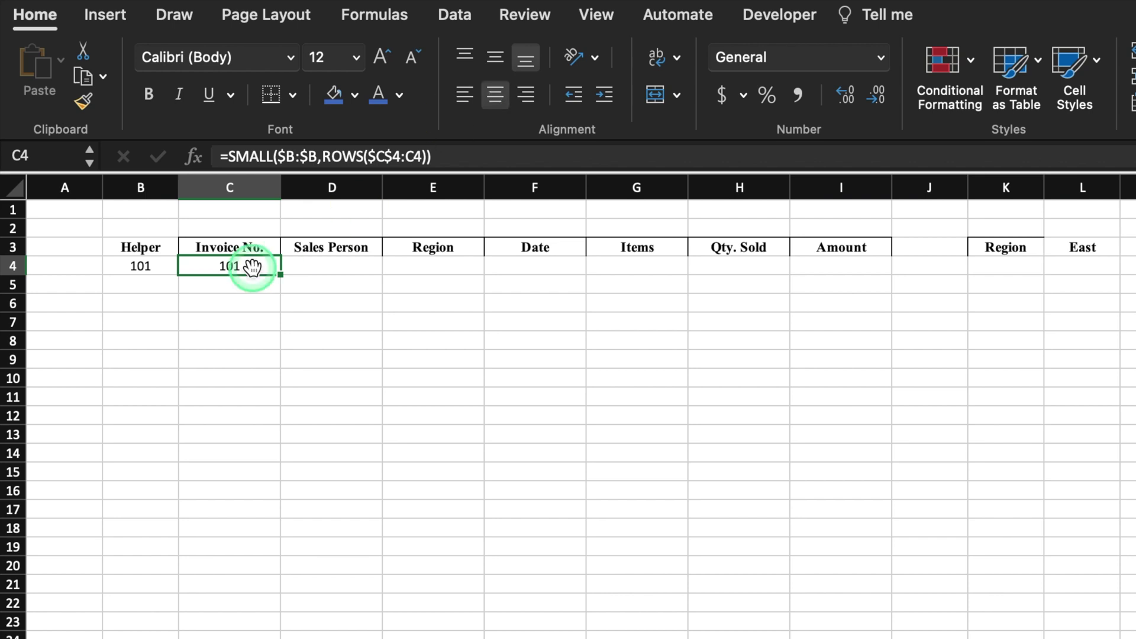
left_click(227, 156)
type("iferror")
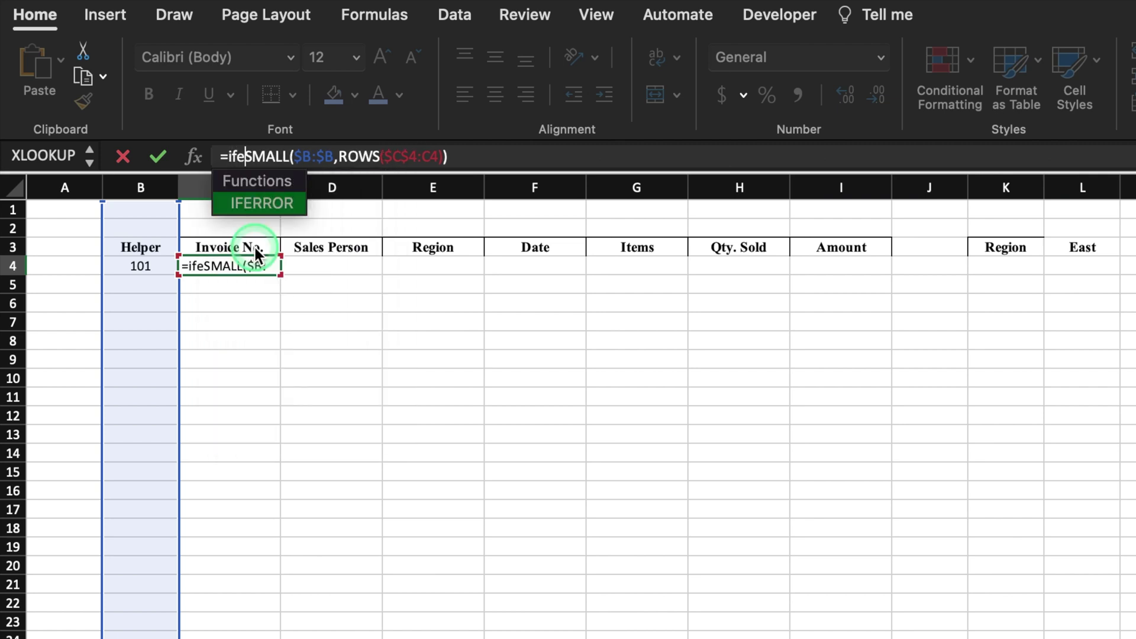
type("(")
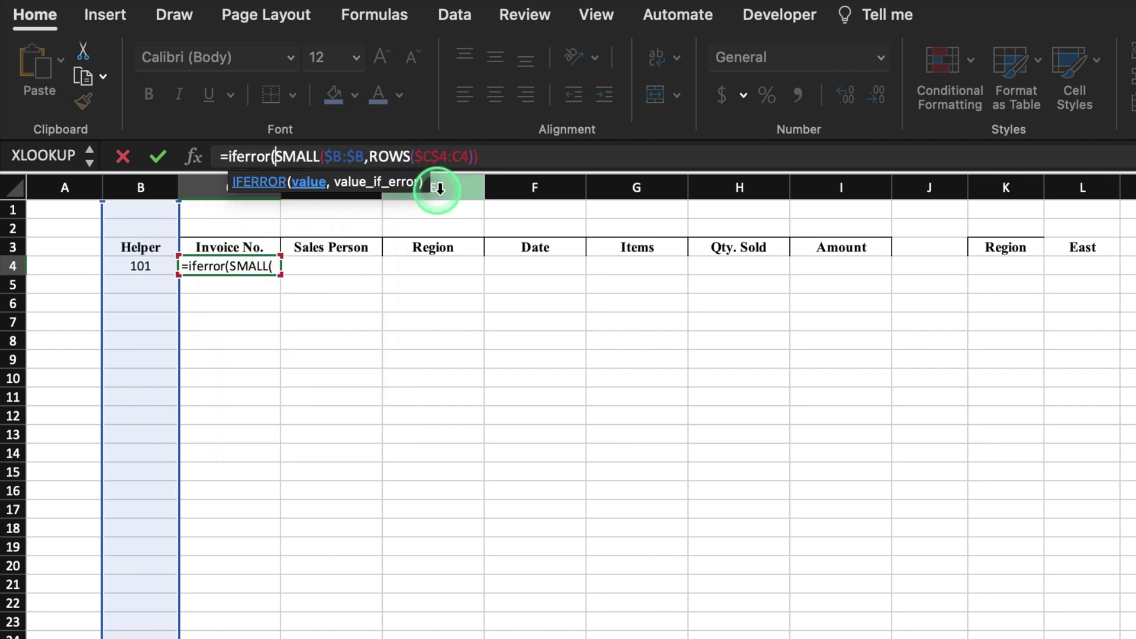
left_click(517, 156)
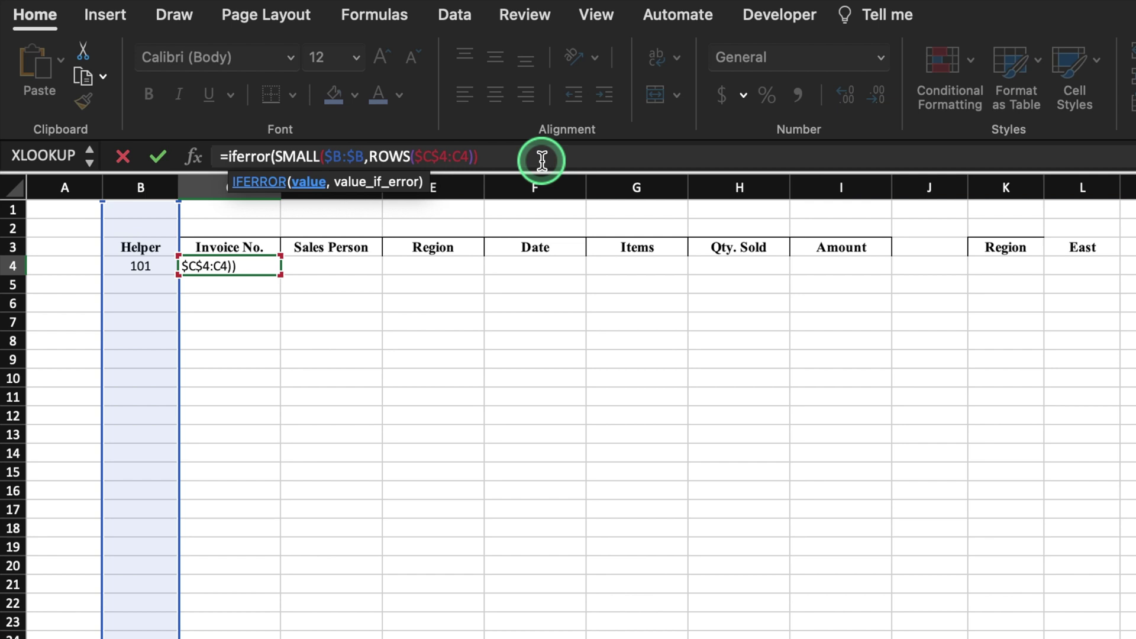
type(",\"\"")
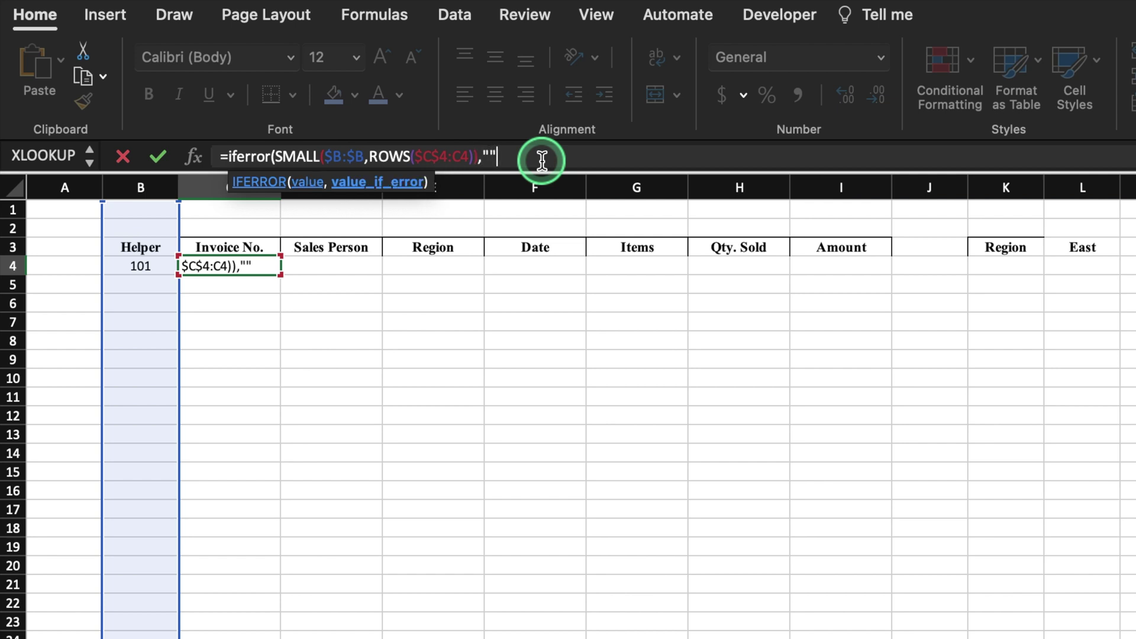
type(")")
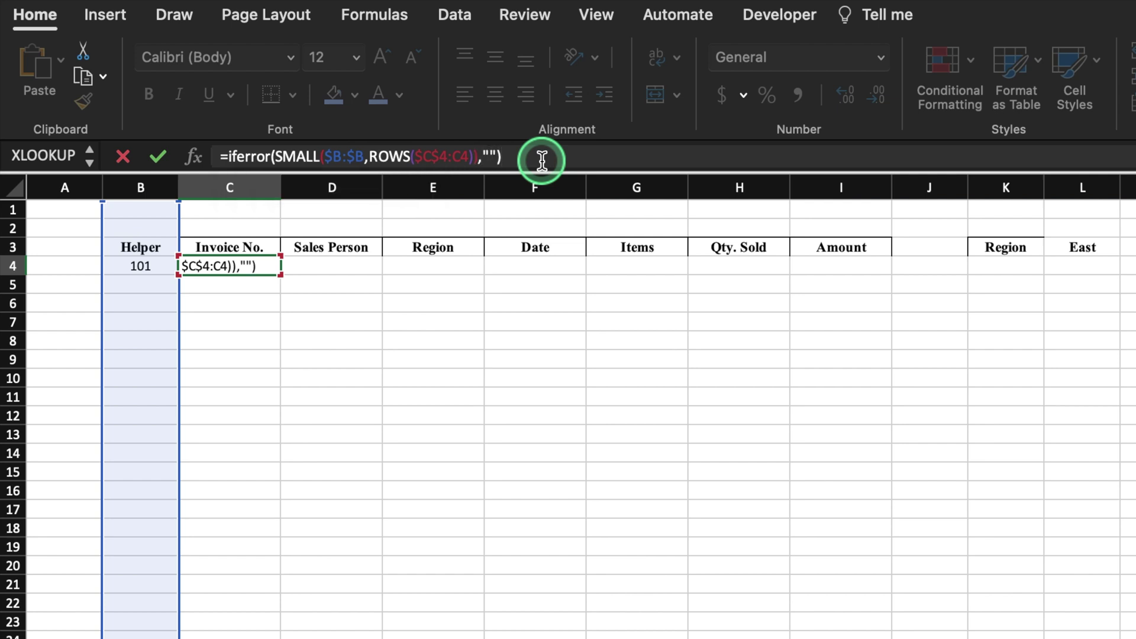
key("Return")
Start a VLOOKUP formula in D4 under Sales Person with the column-locked $C4 as lookup value.
key("Up")
key("Right")
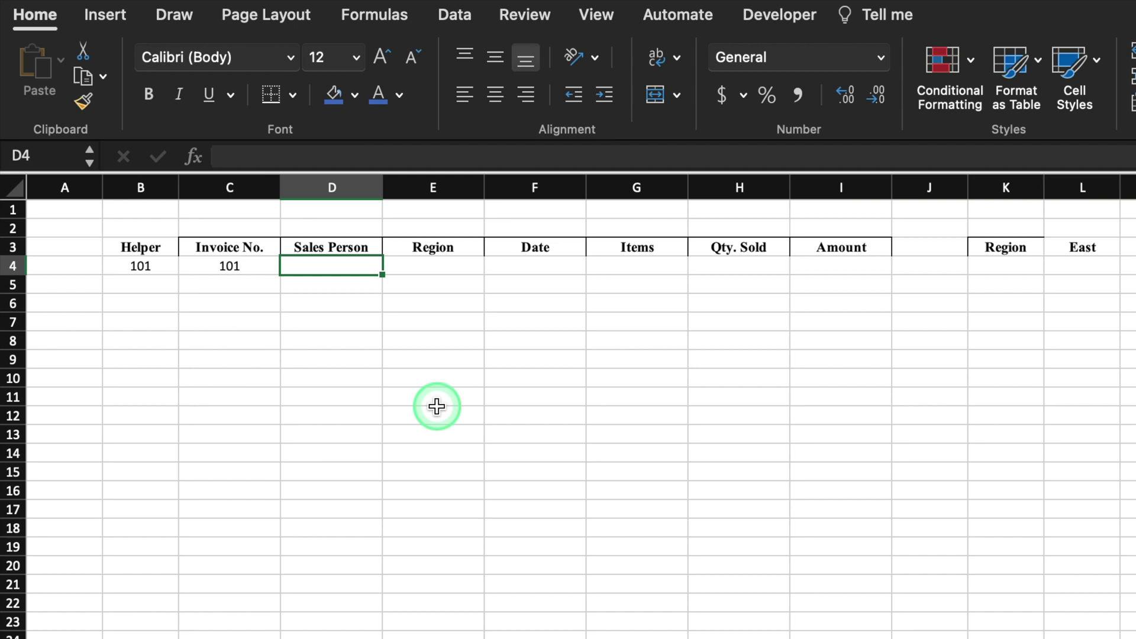
type("=")
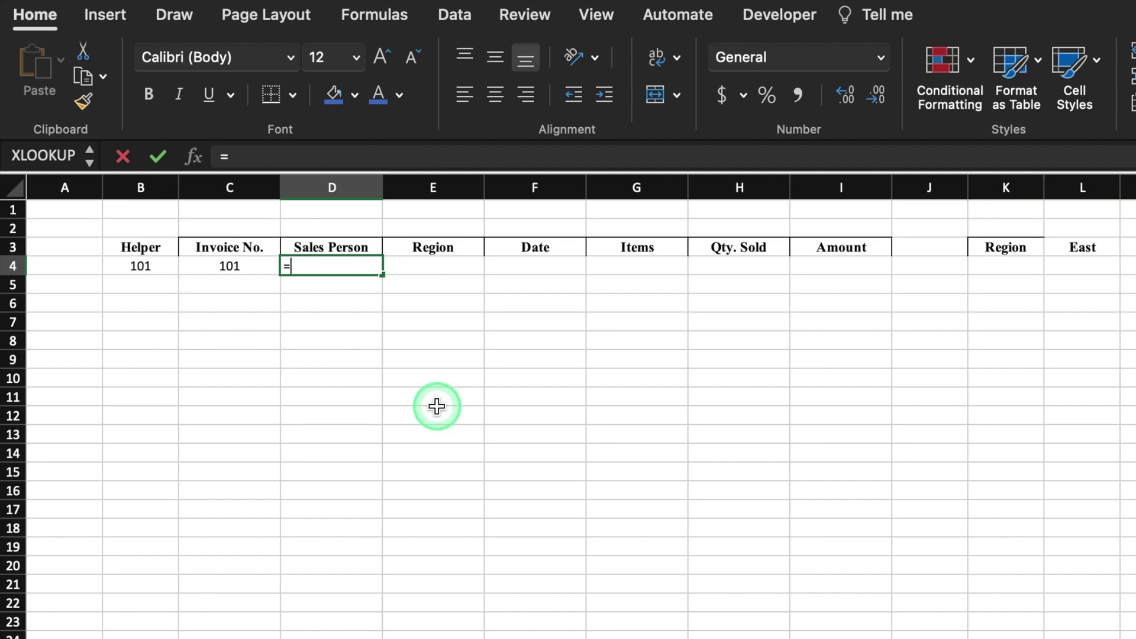
type("vl")
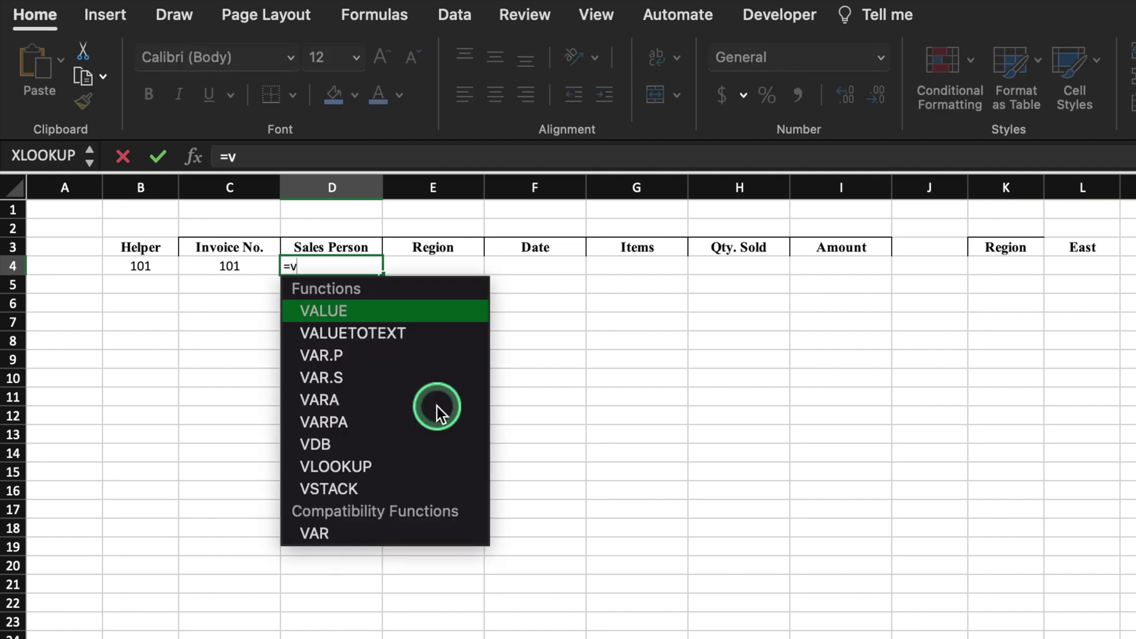
double_click(353, 313)
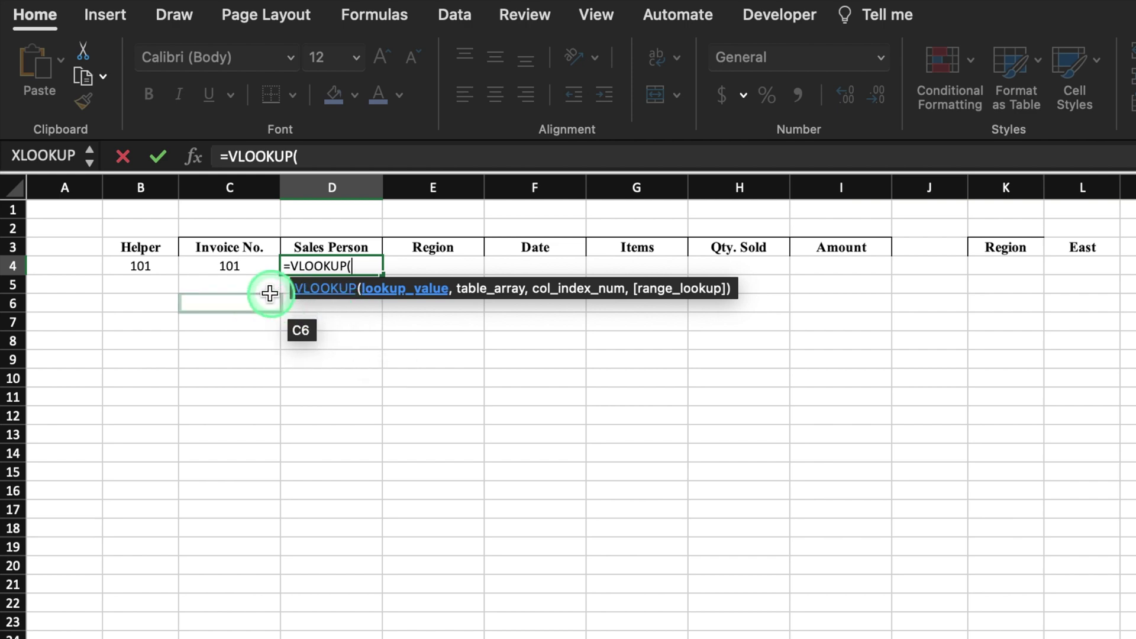
left_click(246, 267)
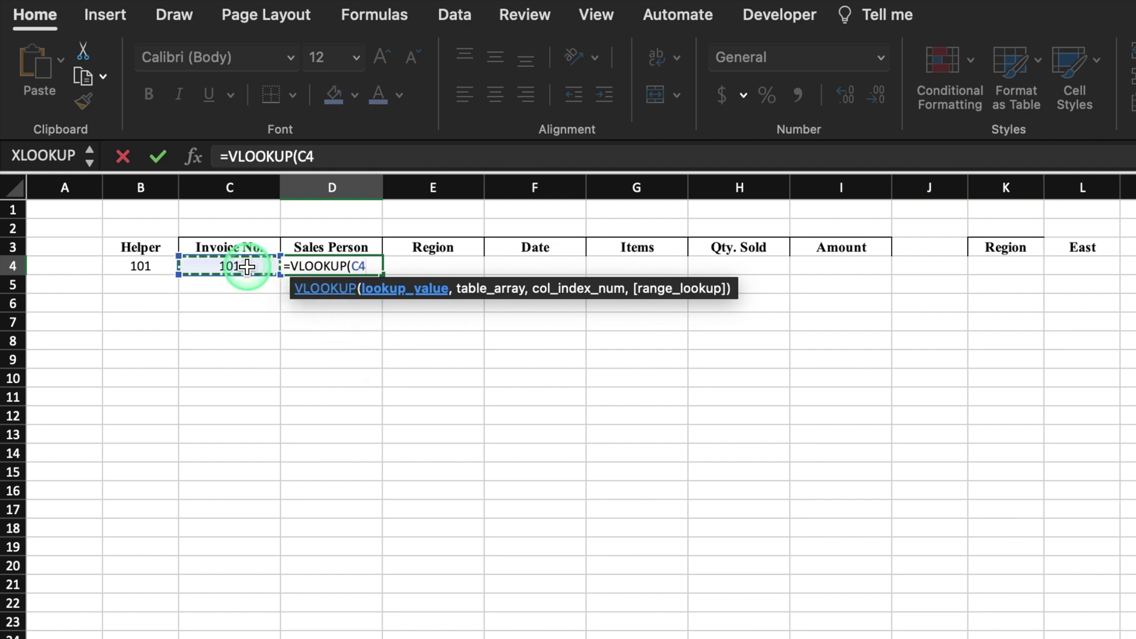
left_click(353, 266)
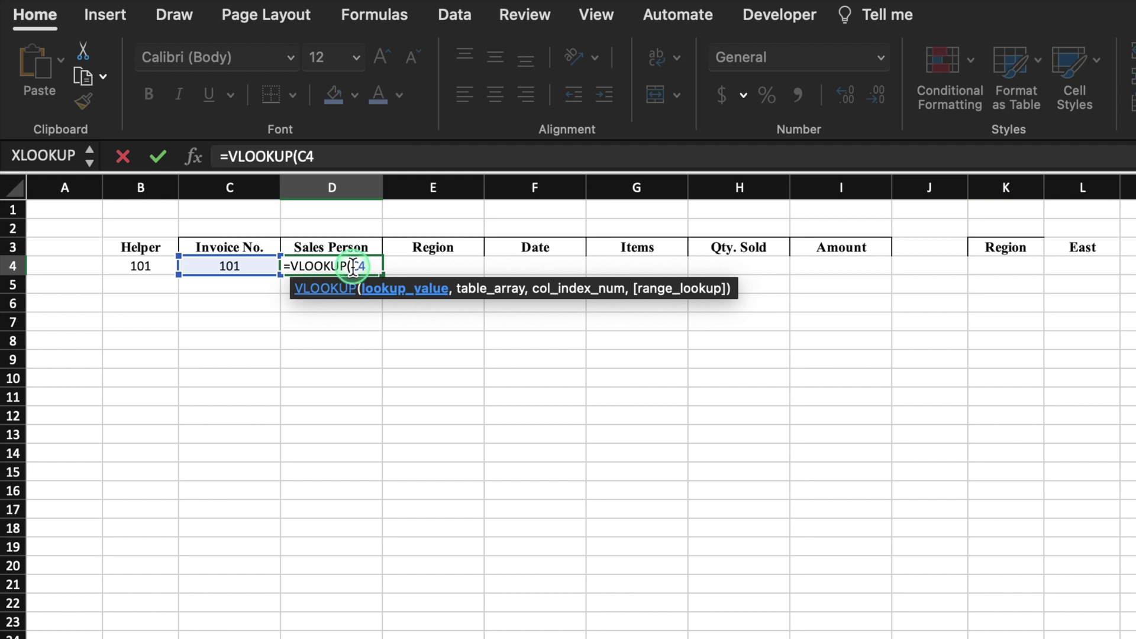
type("$C4,")
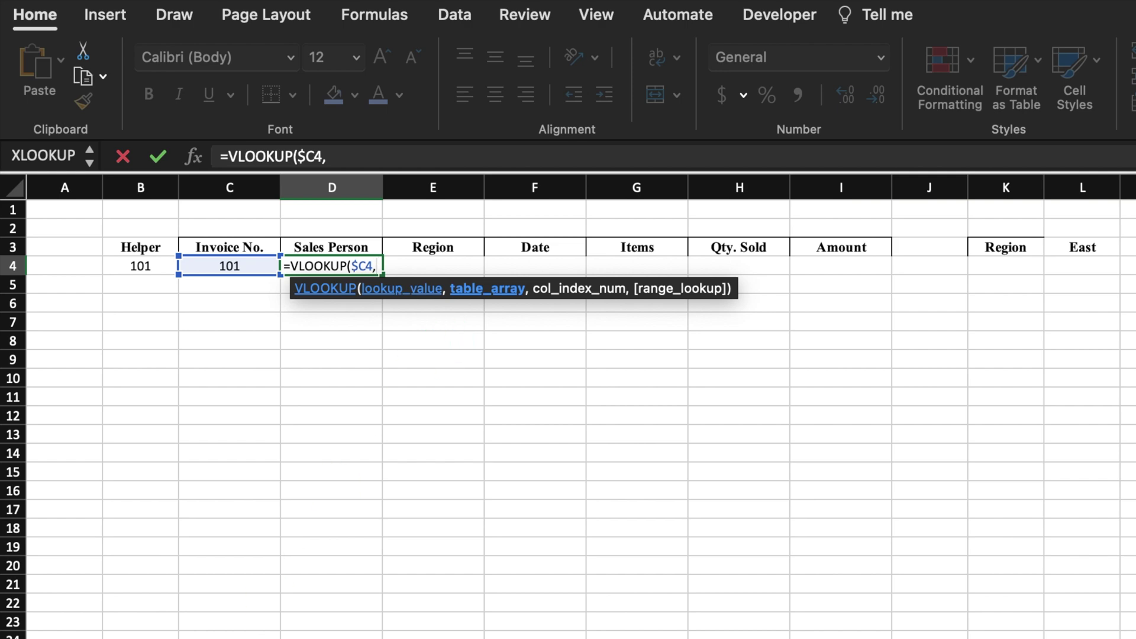
Complete the D4 VLOOKUP with table array Data!$B:$H, column index 2 and exact match 0.
key("ctrl+Page_Down")
left_click(89, 187)
left_click_drag(188, 174, 754, 203)
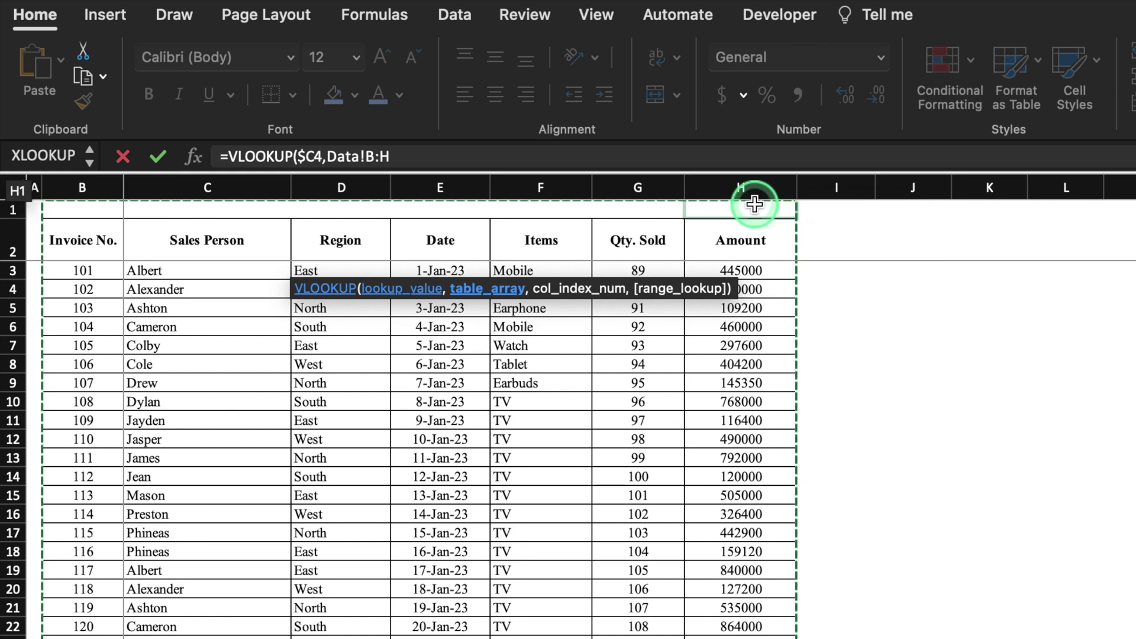
key("F4")
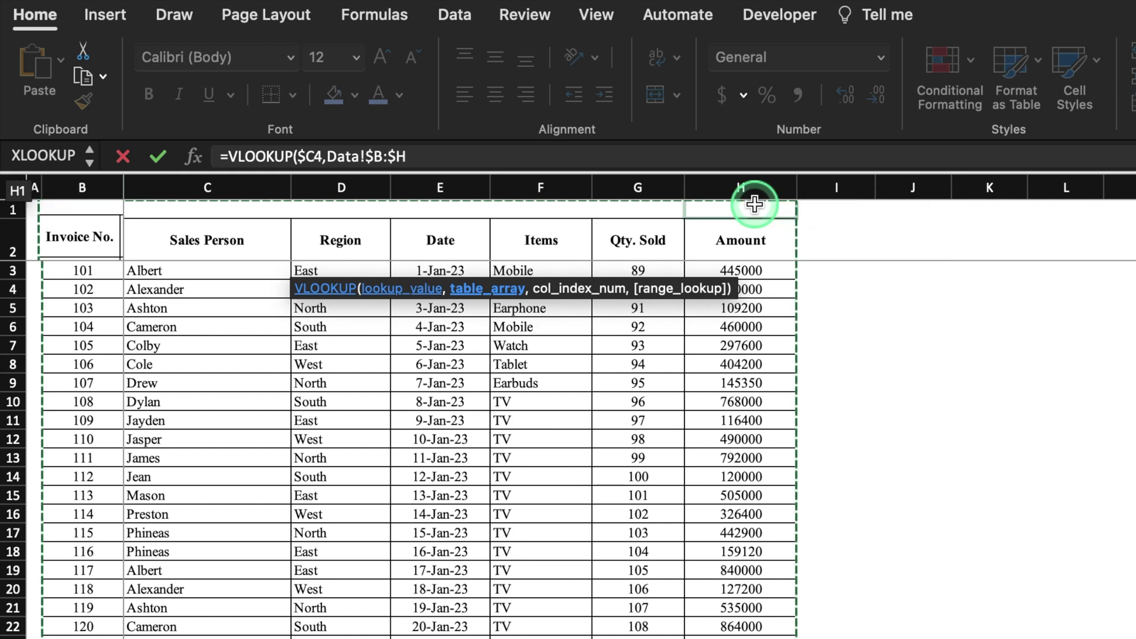
type(",")
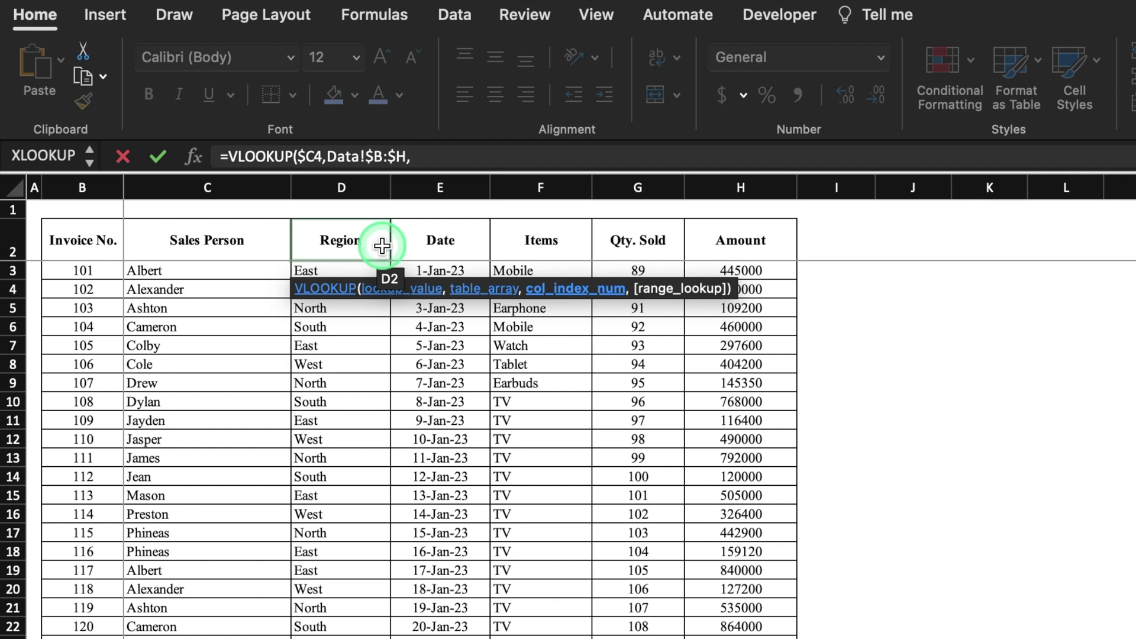
type("2,")
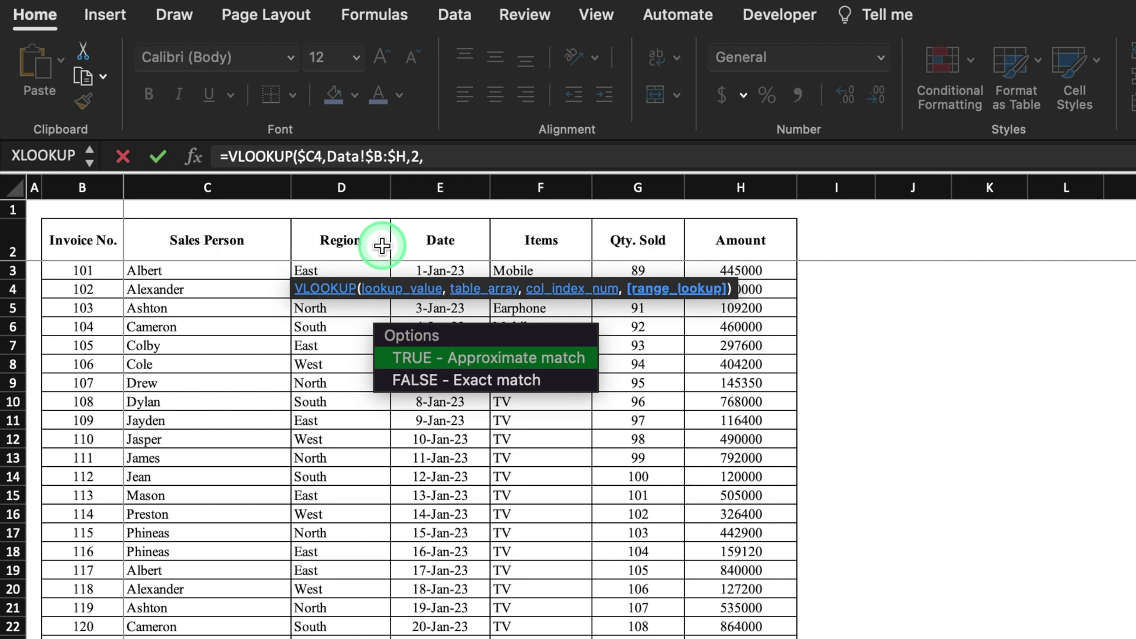
type("0)")
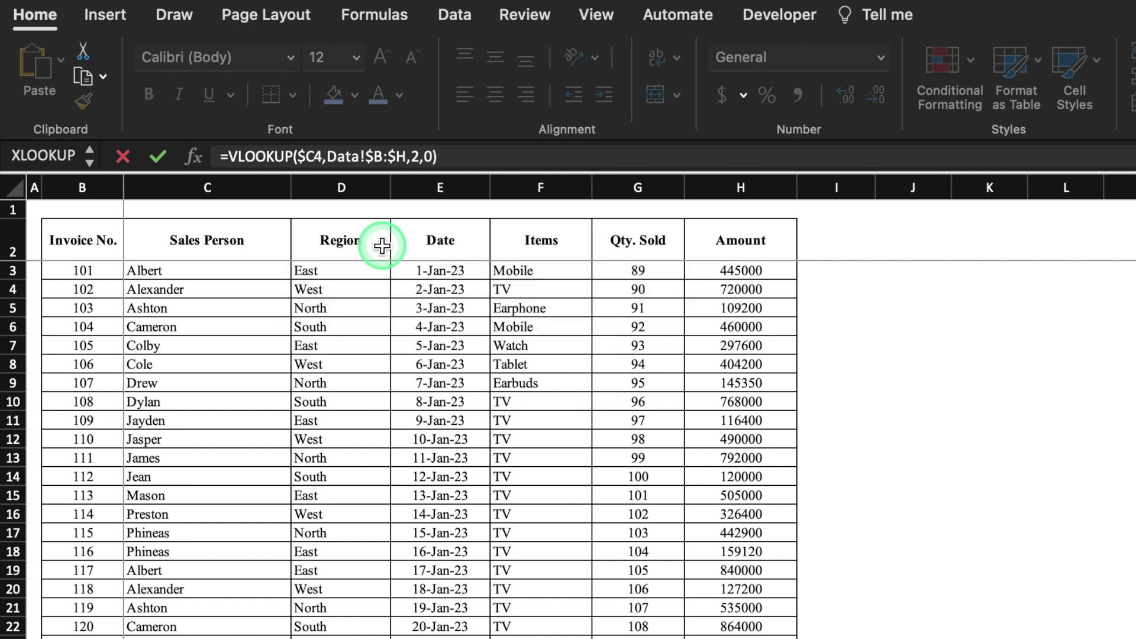
key("Return")
Wrap the VLOOKUP formula in D4 in IFERROR with "" as the value if error.
left_click(358, 264)
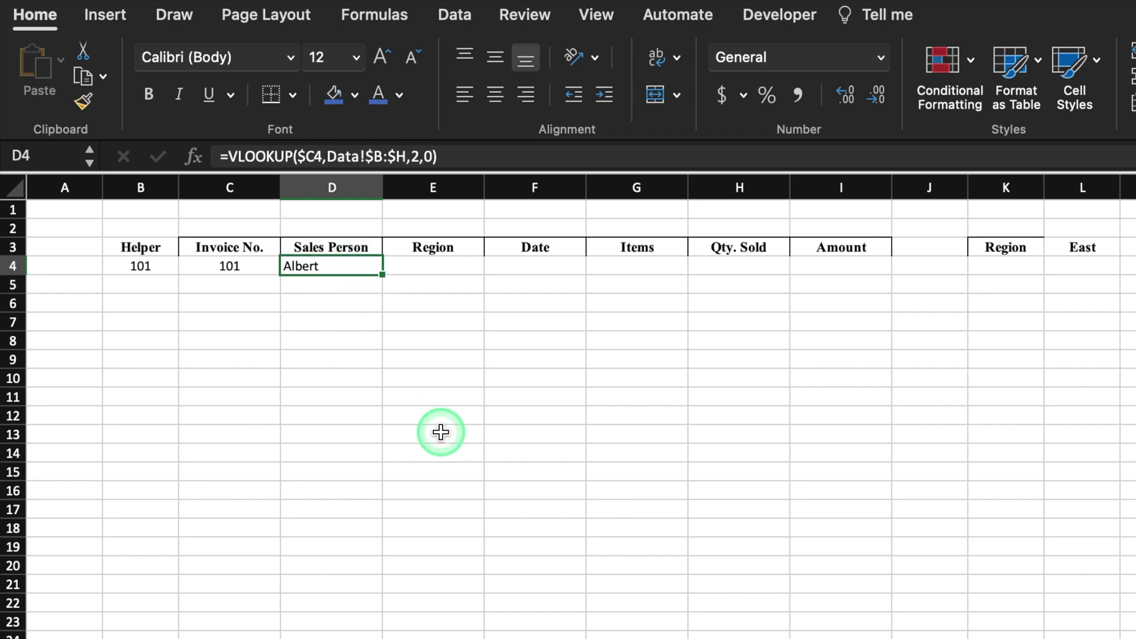
left_click(227, 157)
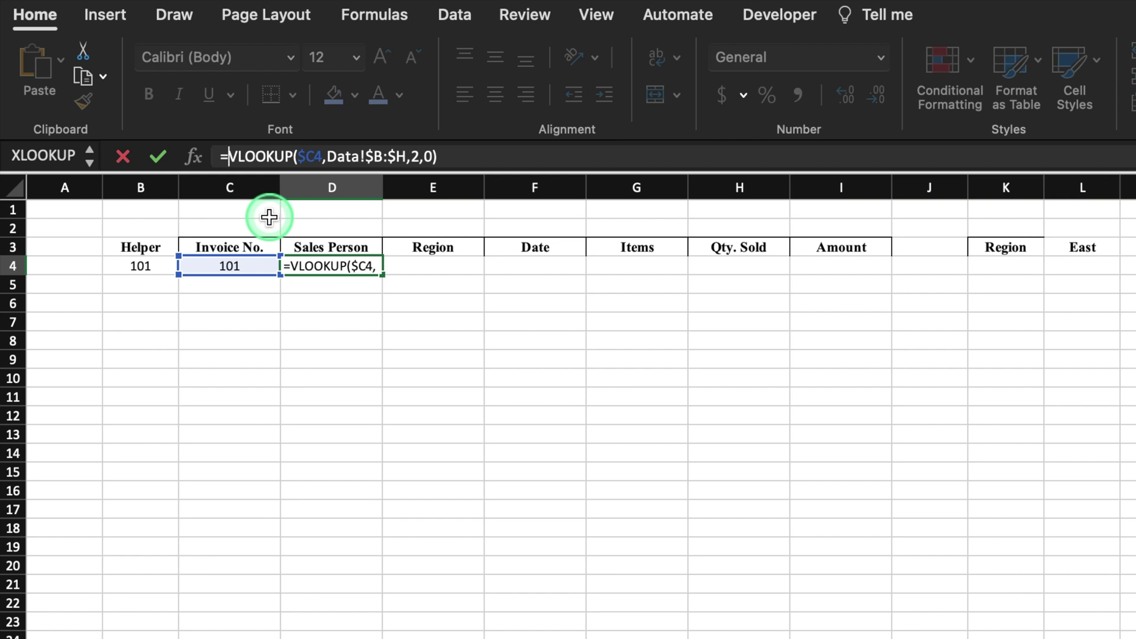
type("iferror")
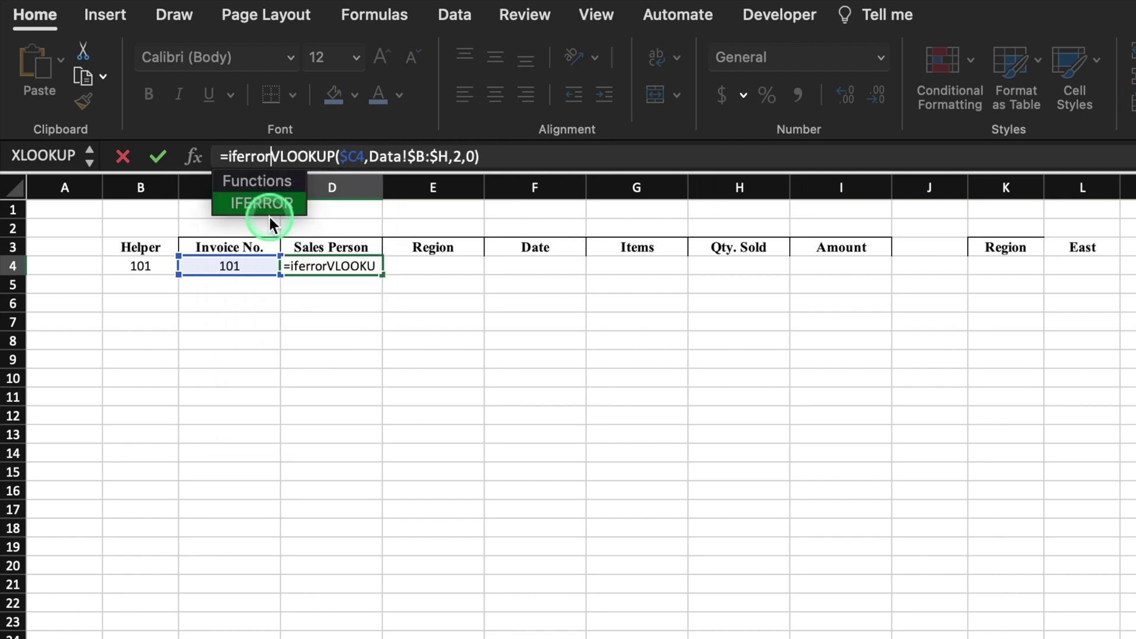
double_click(268, 205)
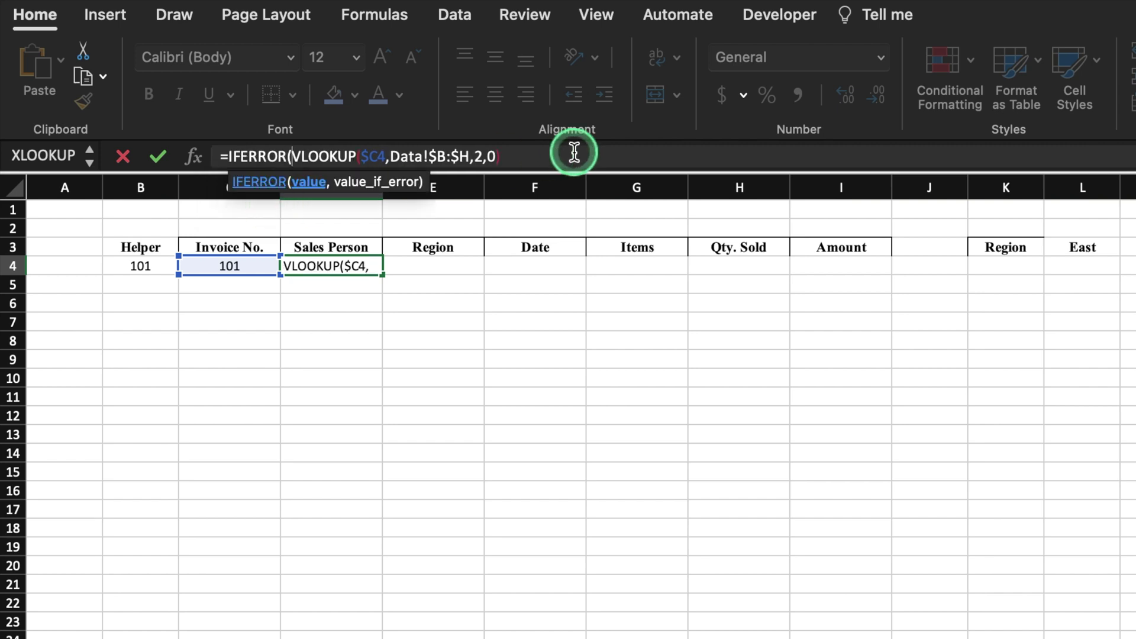
left_click(550, 154)
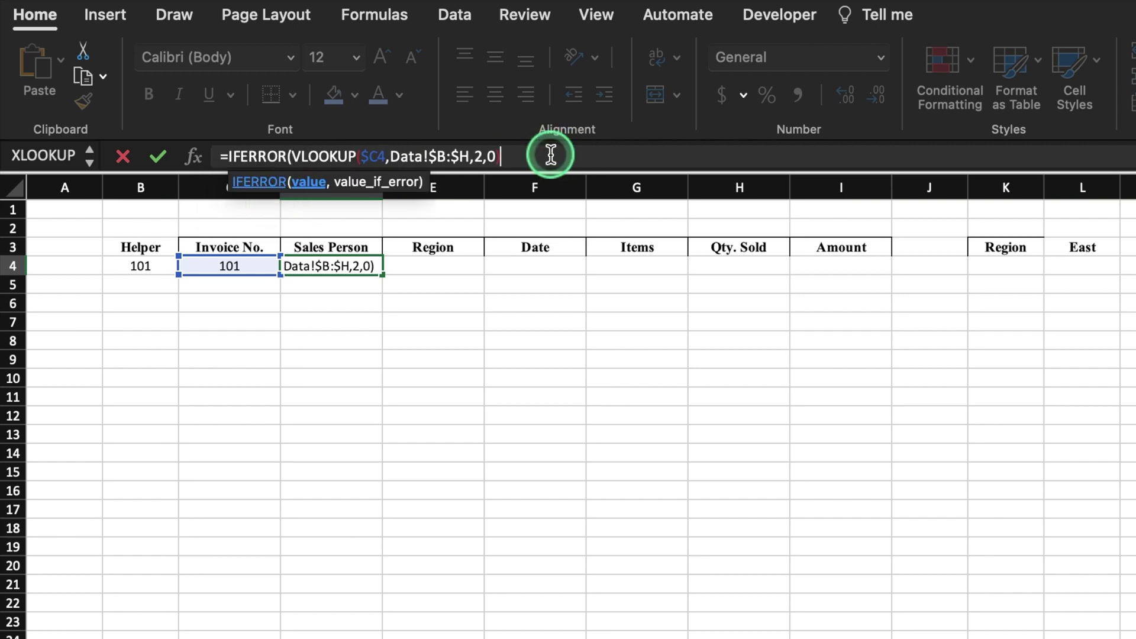
type(",\"\"")
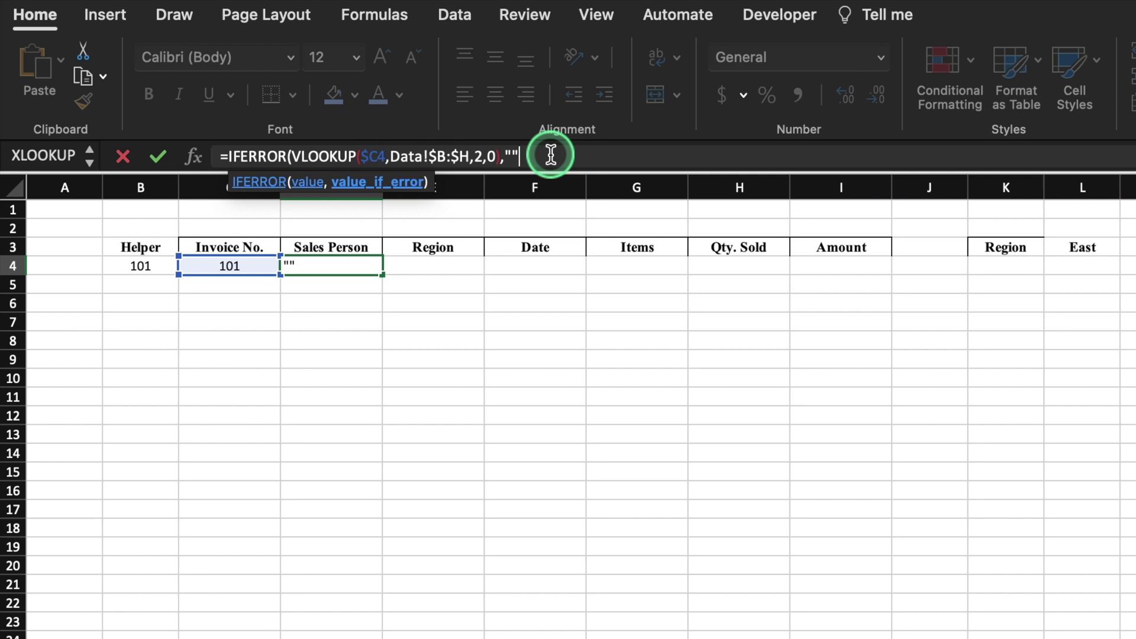
type(")")
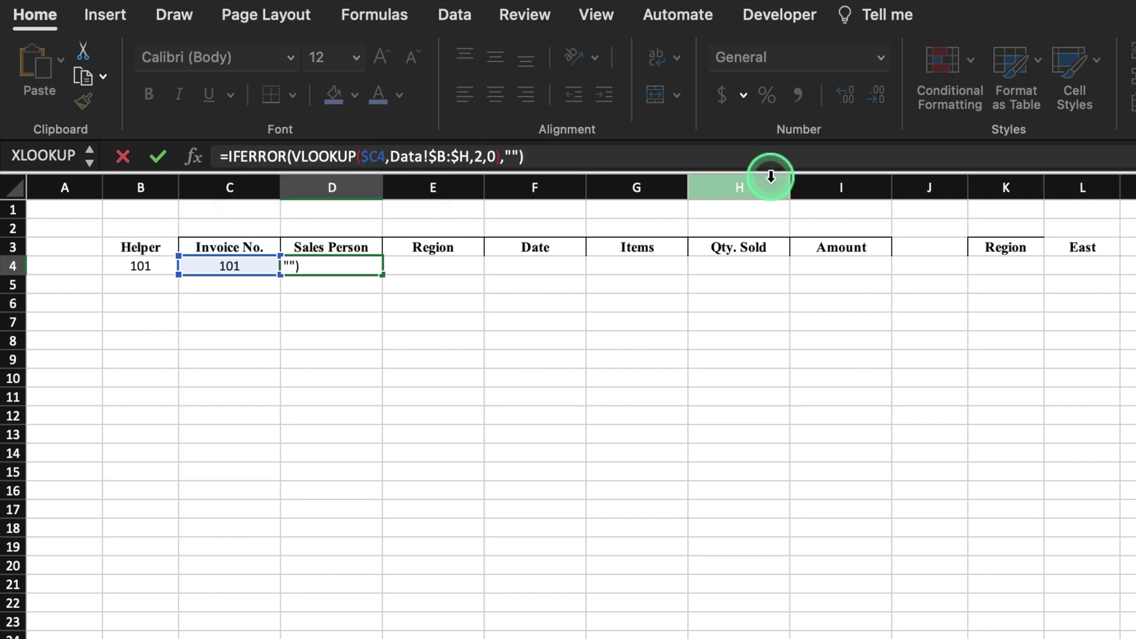
key("Return")
Fill the D4 formula across row 4 through the Amount column, I4.
left_click(367, 269)
left_click_drag(384, 276, 859, 278)
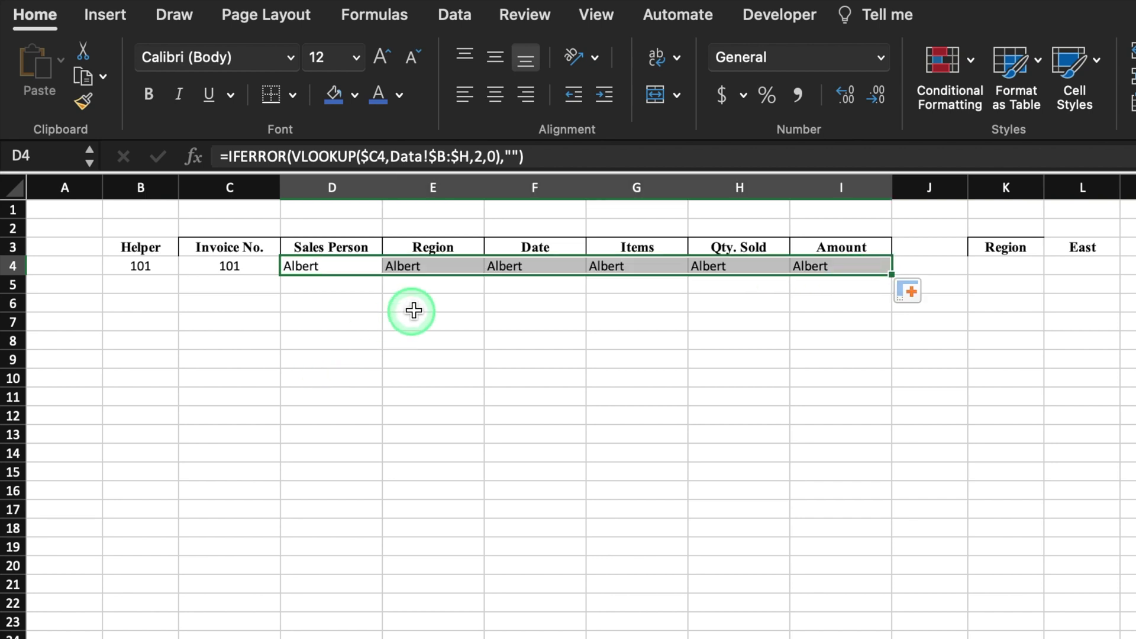
left_click(456, 269)
left_click(355, 267)
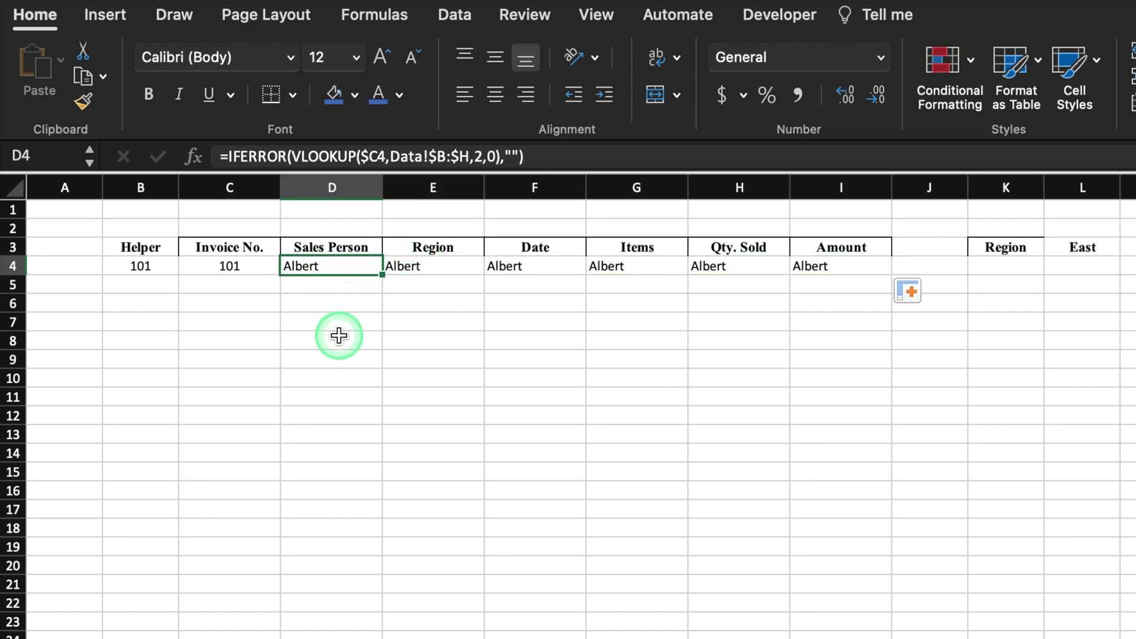
Set the VLOOKUP column index to 3 in E4 under Region and to 4 in F4 under Date.
left_click(436, 266)
left_click(479, 157)
key("BackSpace")
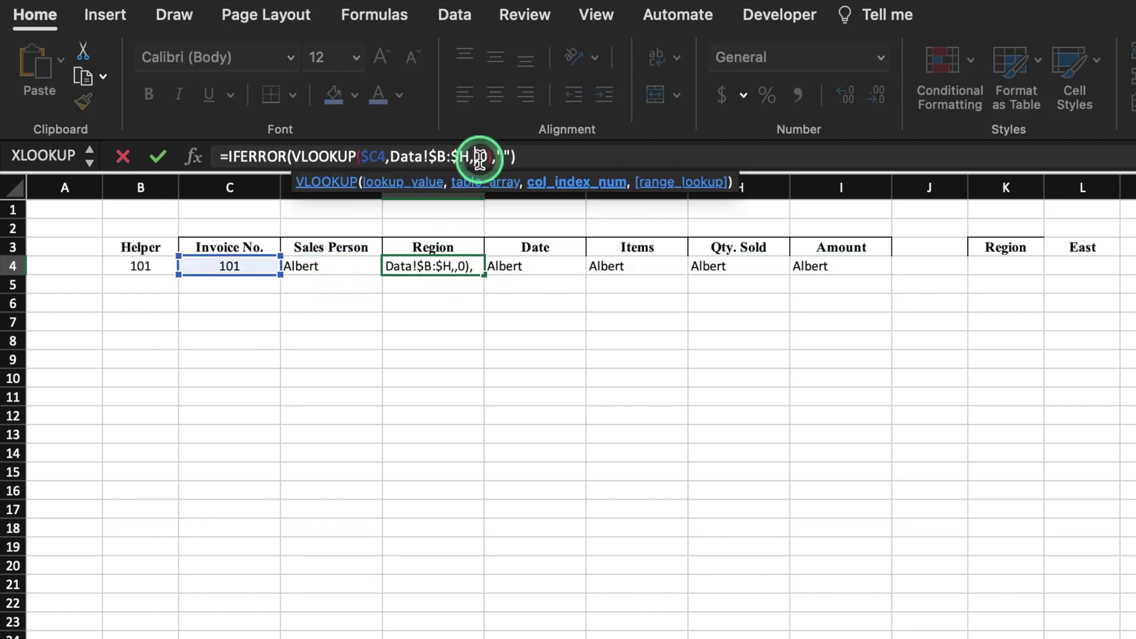
key("Return")
left_click(527, 266)
left_click(480, 157)
key("BackSpace")
type("4")
key("Return")
Set the VLOOKUP column index to 5 in G4 under Items and to 6 in H4 under Qty. Sold.
left_click(641, 267)
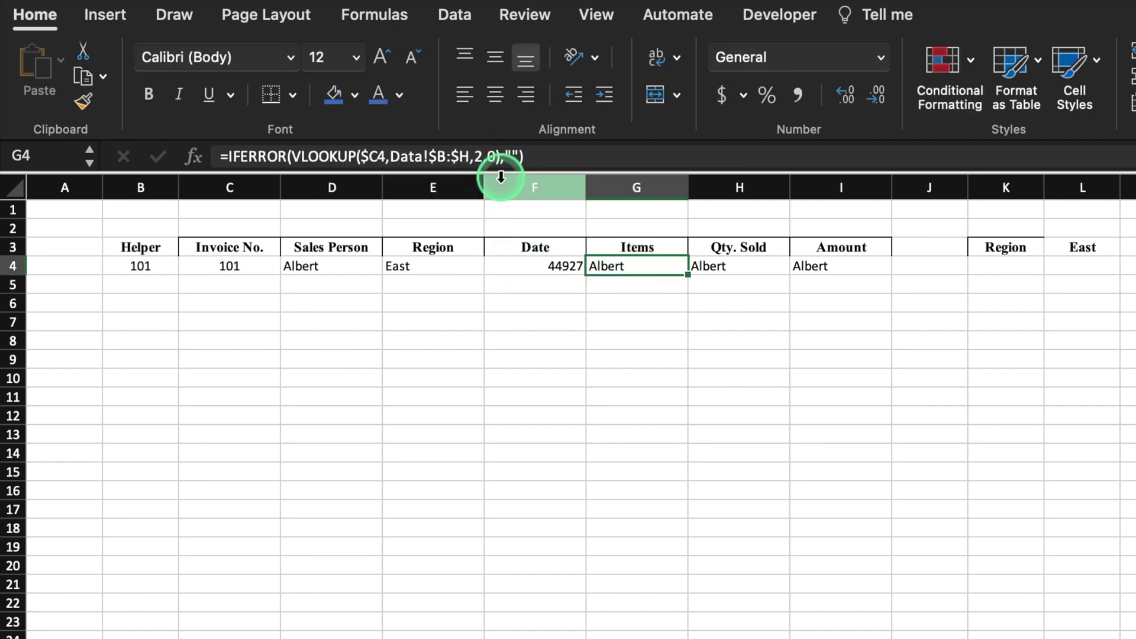
left_click(481, 157)
key("BackSpace")
type("5")
key("Return")
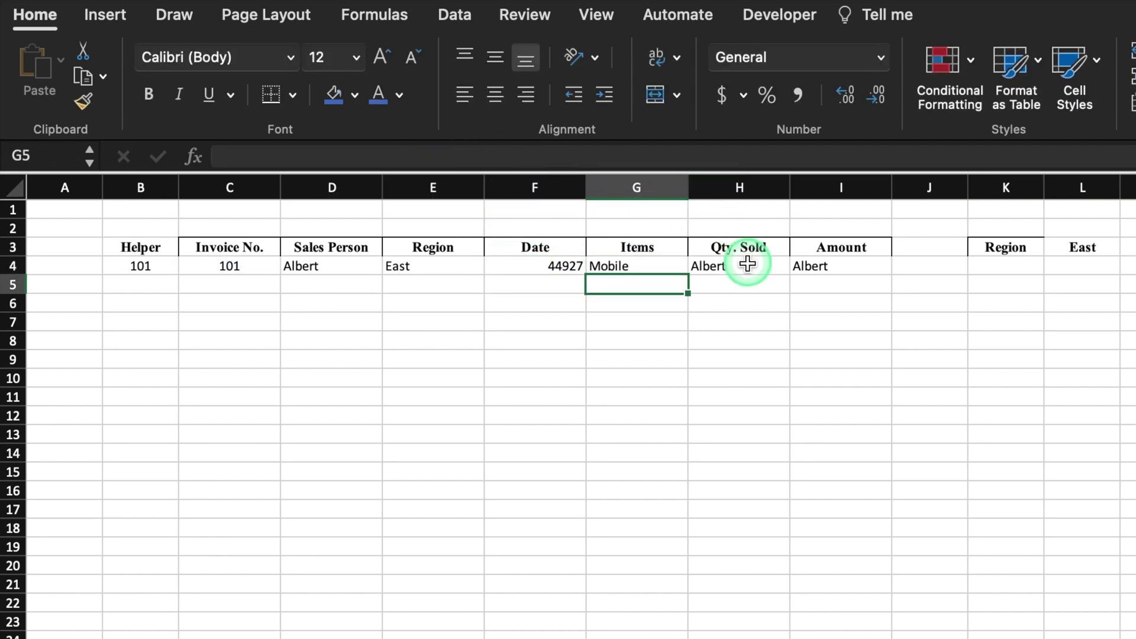
left_click(747, 264)
left_click(481, 158)
key("BackSpace")
type("6")
key("Return")
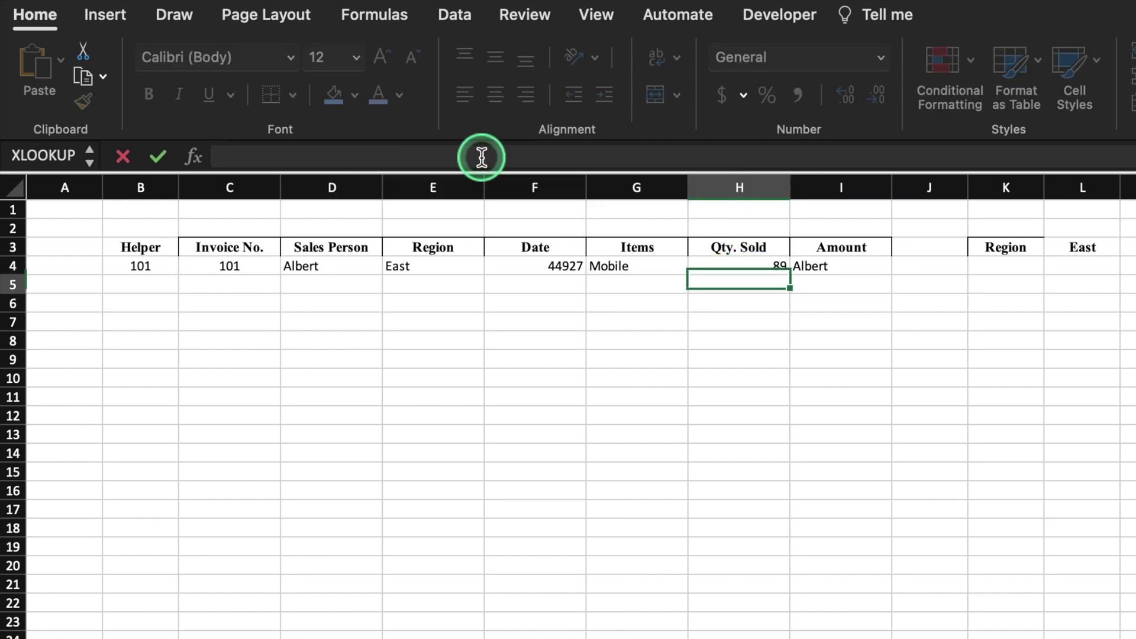
Set the VLOOKUP column index to 7 in I4 under Amount.
left_click(849, 266)
left_click(478, 157)
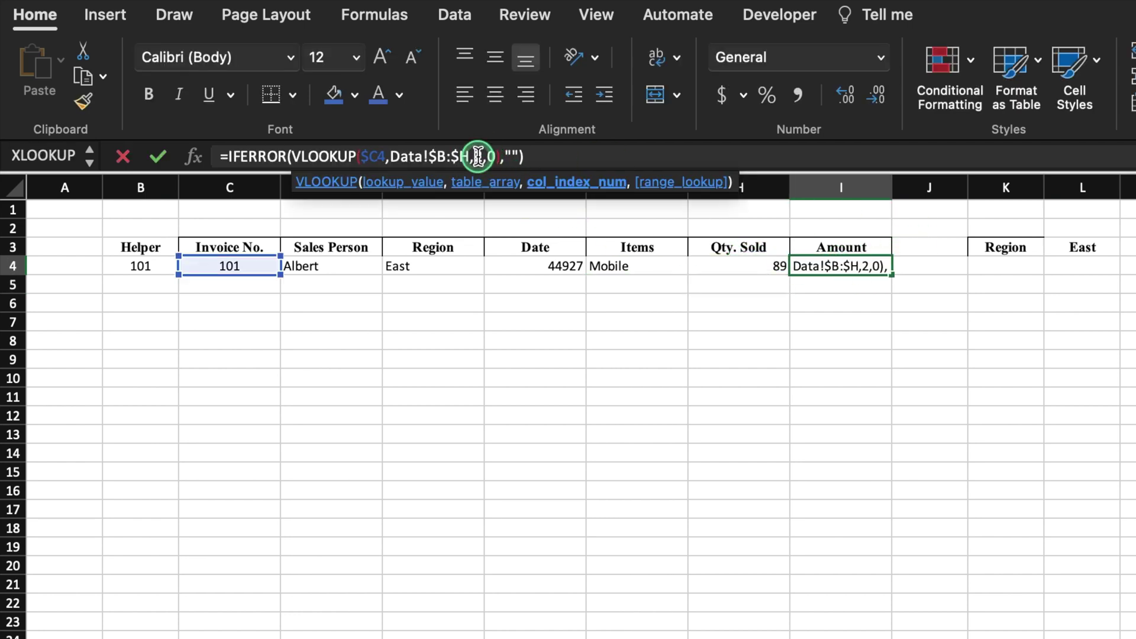
key("BackSpace")
type("7")
key("Return")
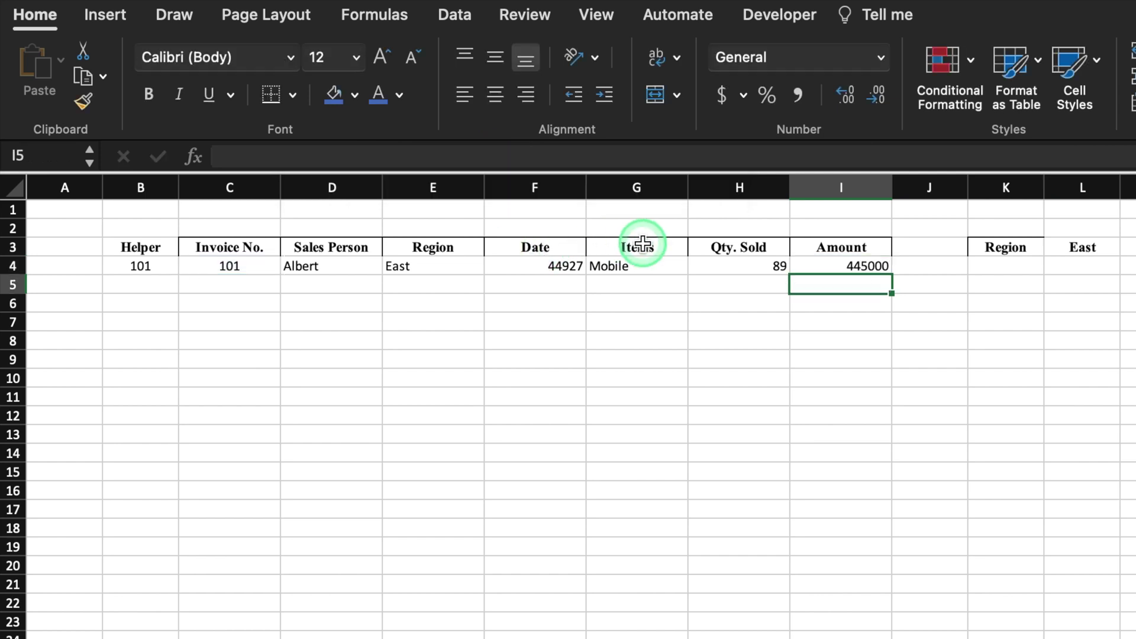
Format column F under Date with the 14-Mar-12 date type.
left_click(538, 187)
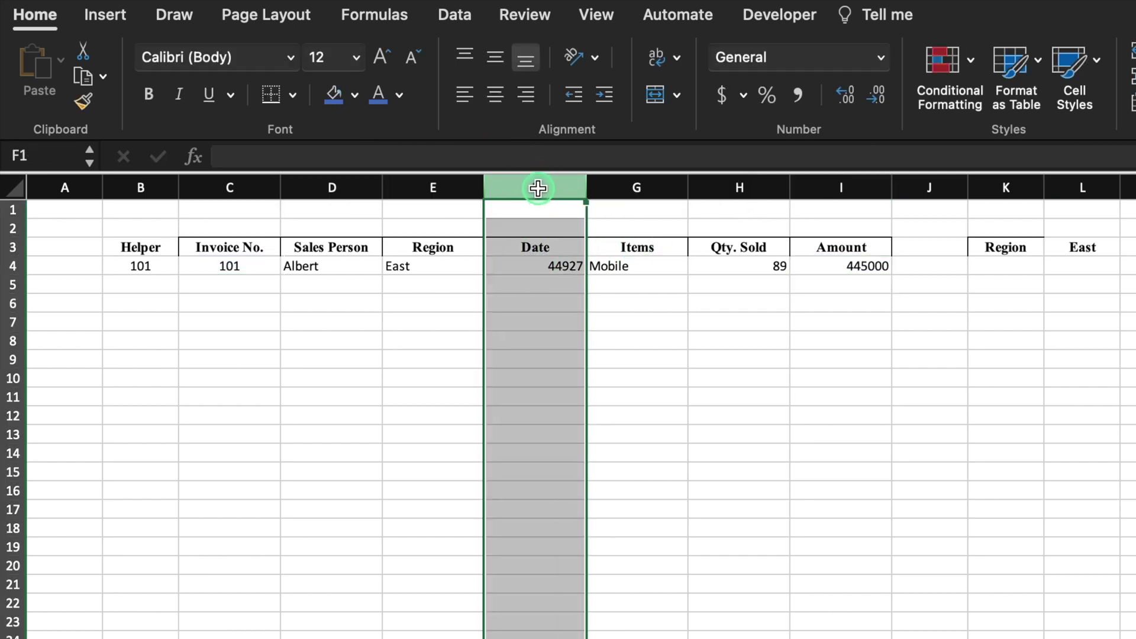
right_click(538, 188)
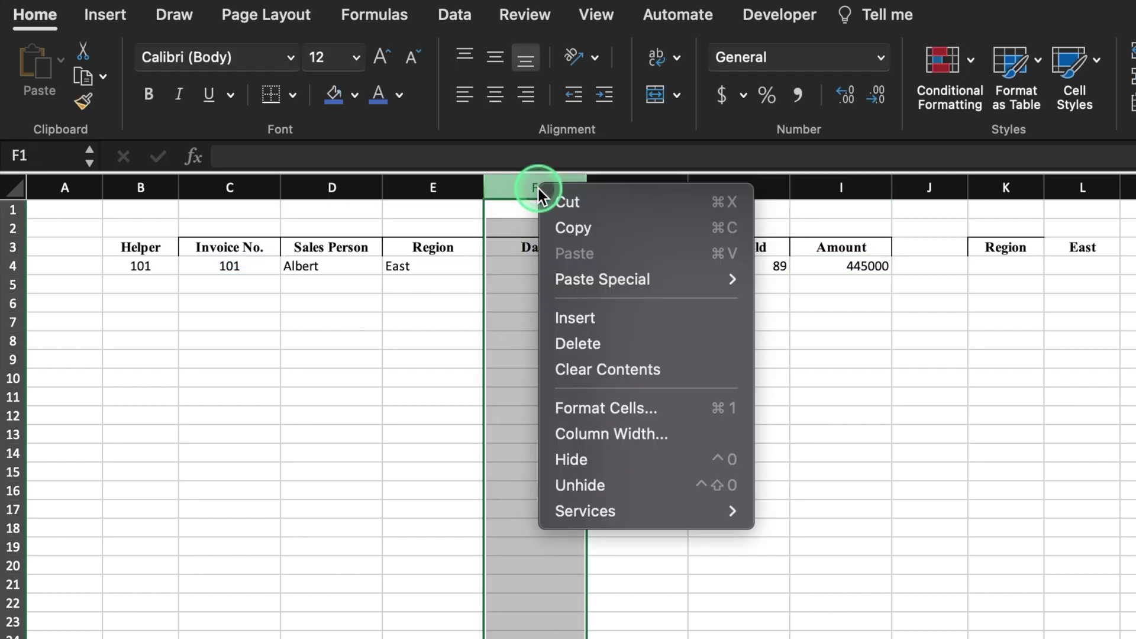
left_click(642, 408)
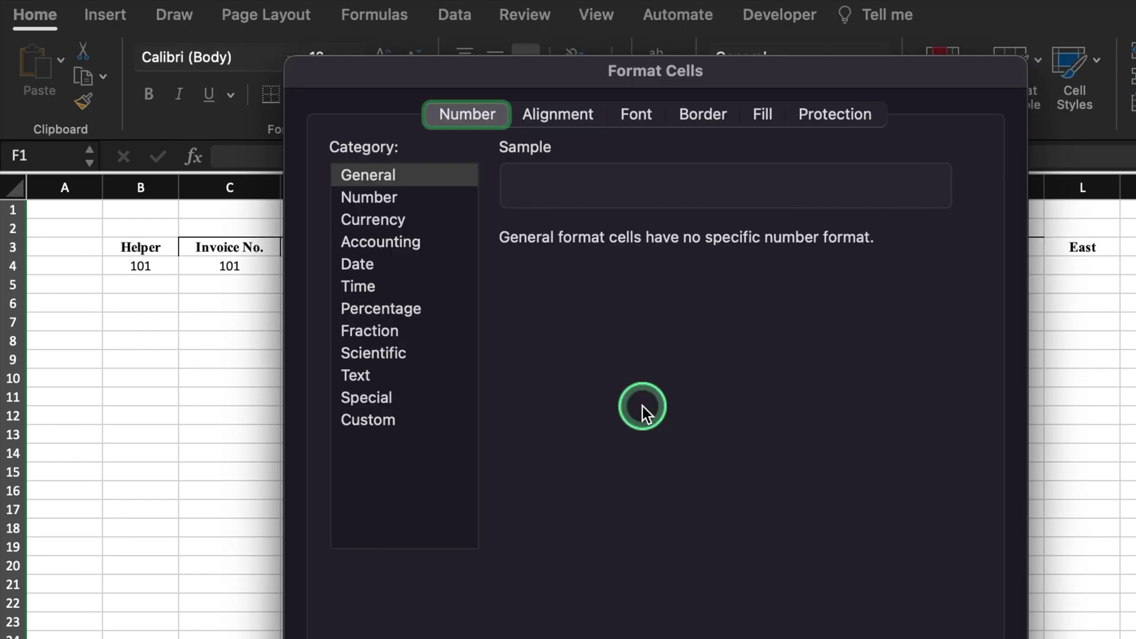
left_click(362, 264)
left_click(549, 419)
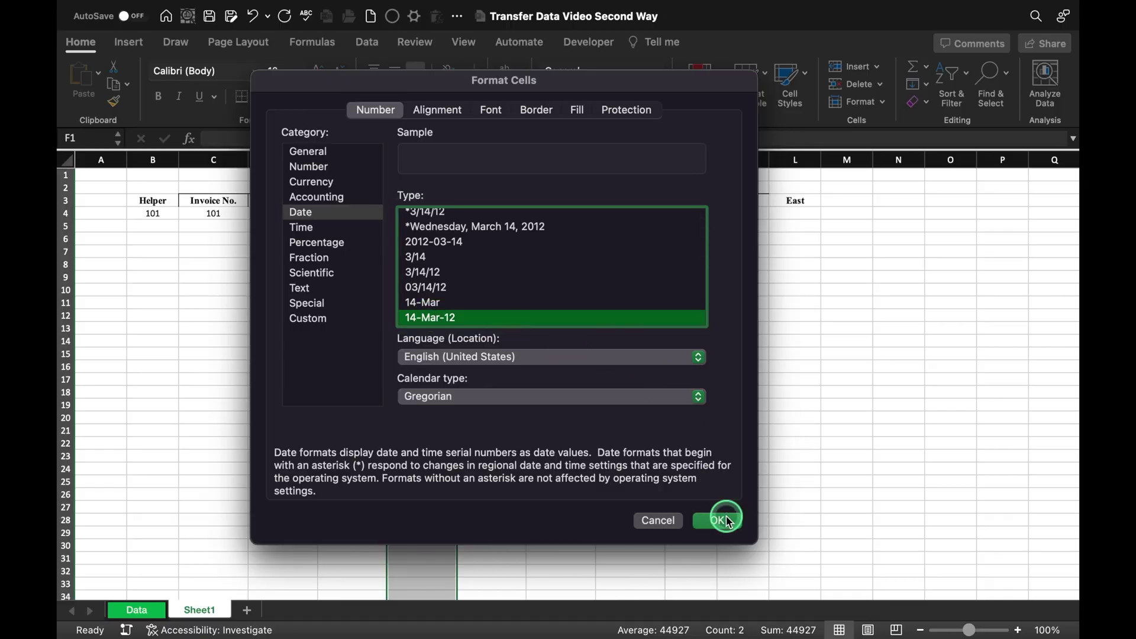
left_click(729, 521)
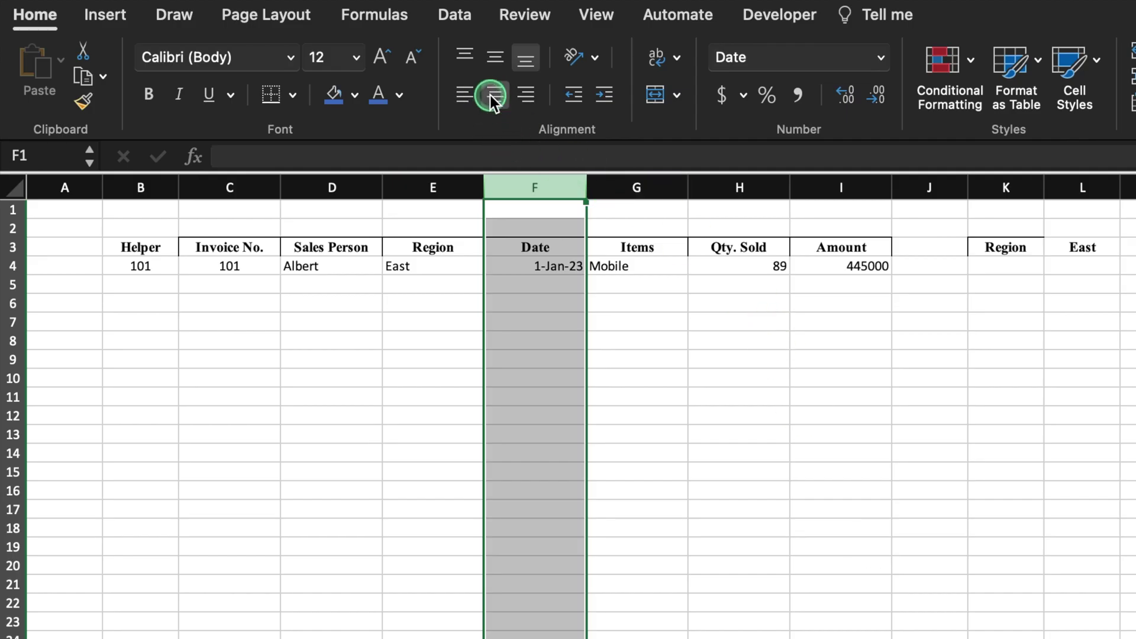
Center the contents of the Date, Qty. Sold and Amount columns (F, H and I).
left_click(490, 95)
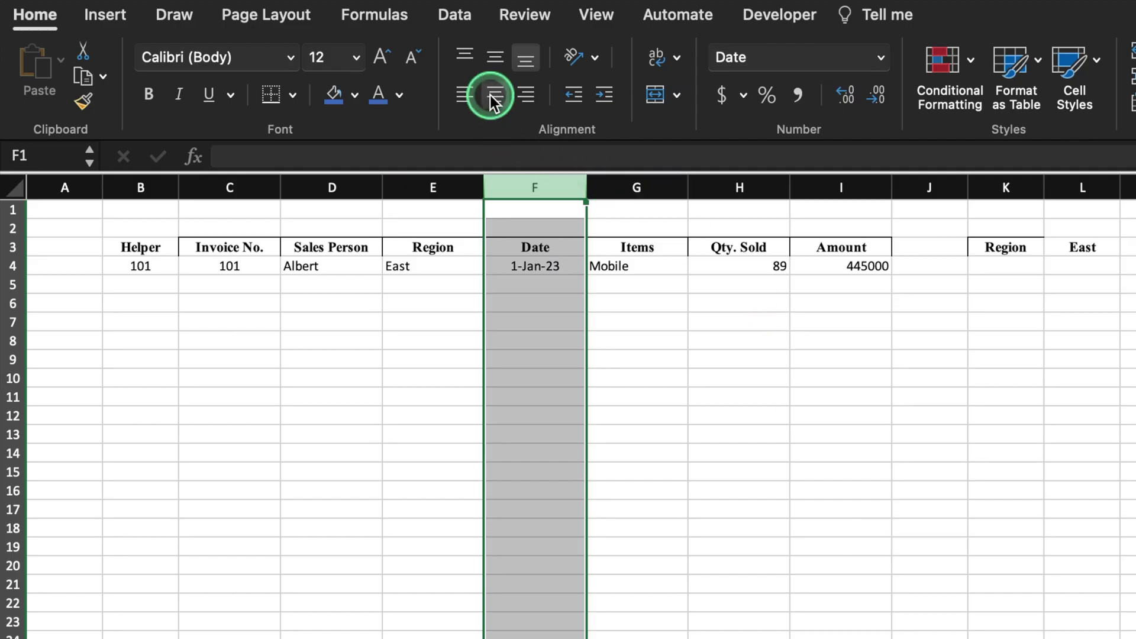
left_click(733, 185)
left_click_drag(732, 185, 835, 190)
left_click(492, 92)
left_click(636, 433)
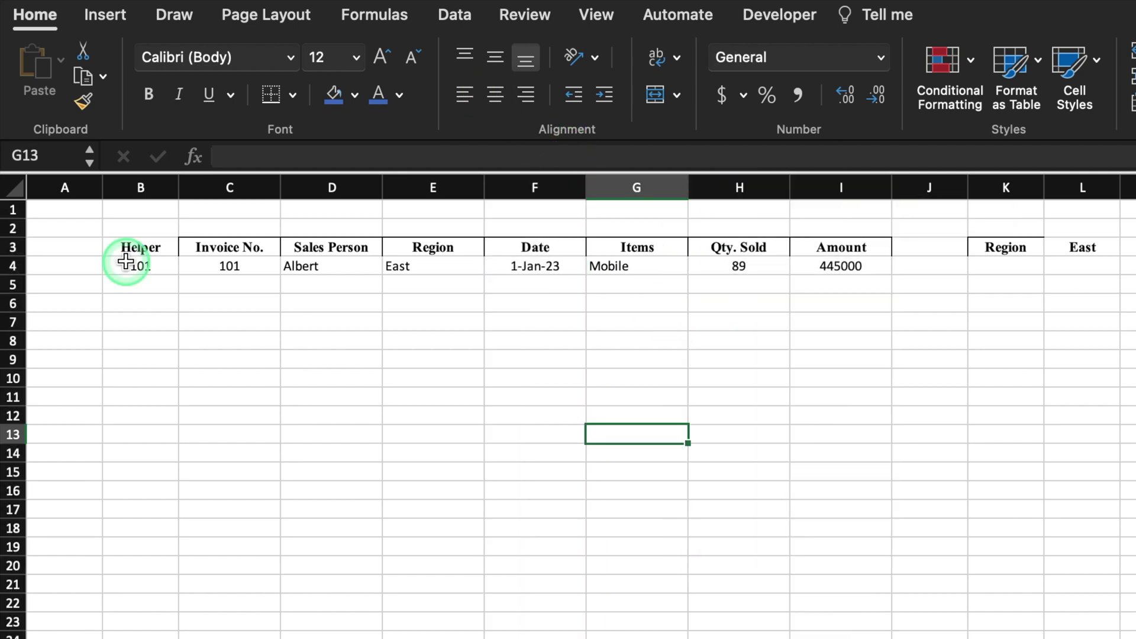
Apply all borders to the header and first result row, B3:I4.
left_click_drag(122, 246, 852, 264)
left_click(292, 93)
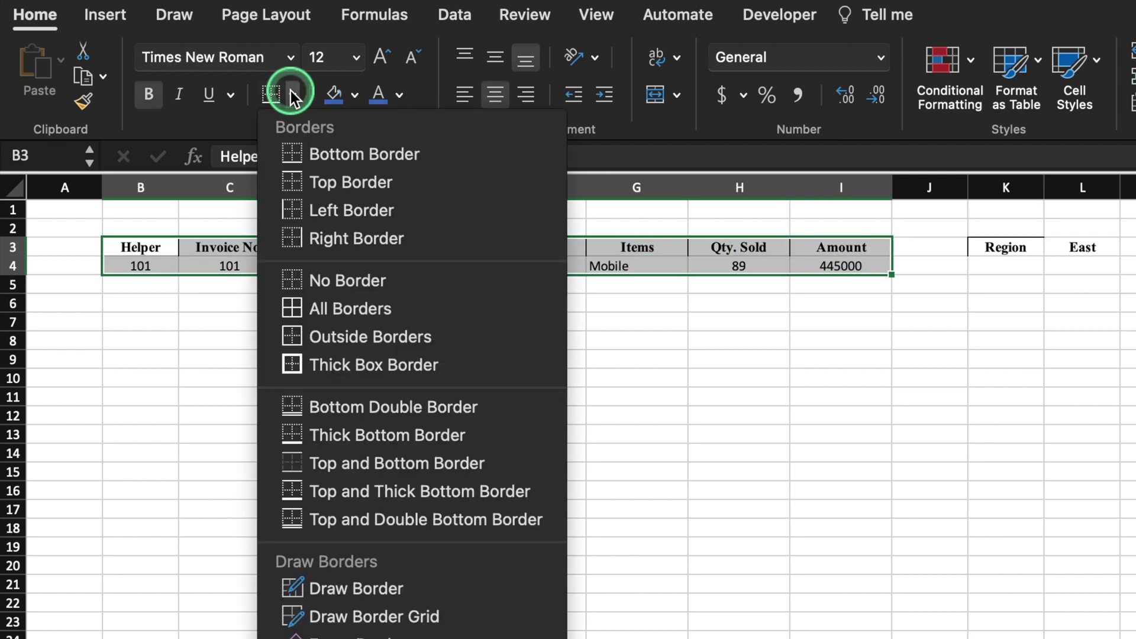
left_click(368, 304)
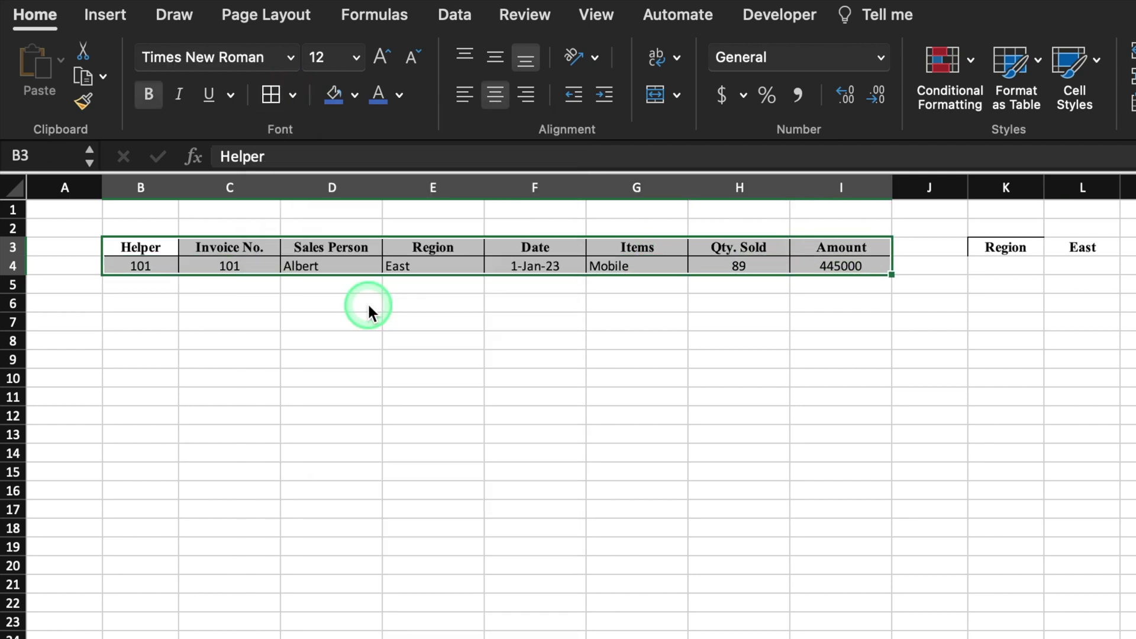
Fill the formulas in B4:I4 down to row 279.
left_click(158, 261)
left_click_drag(158, 261, 857, 267)
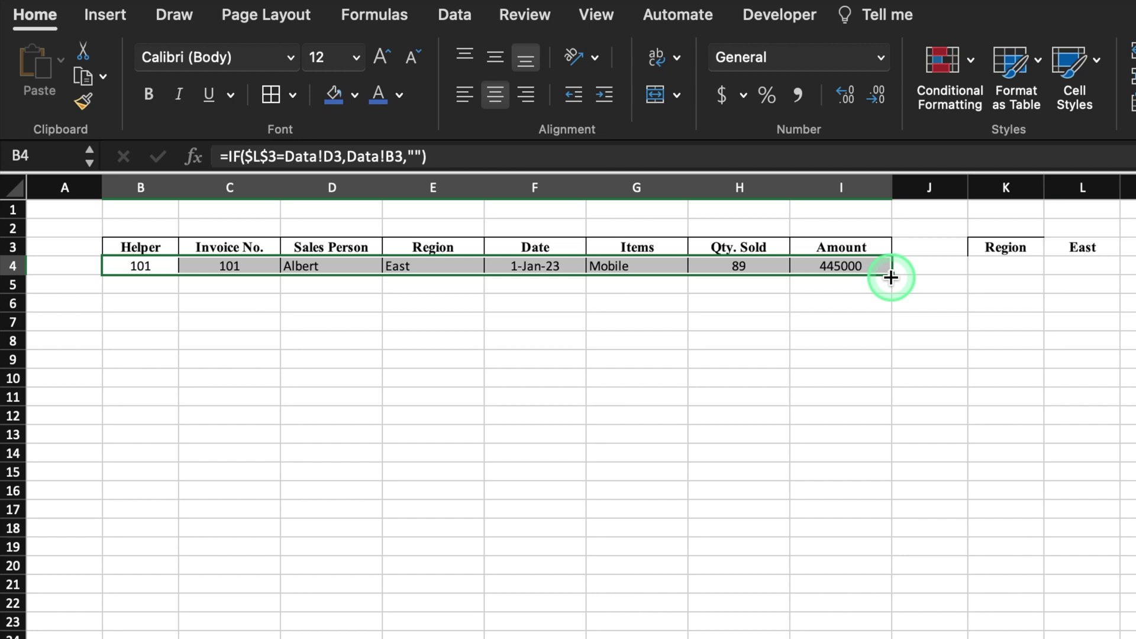
left_click_drag(890, 277, 877, 587)
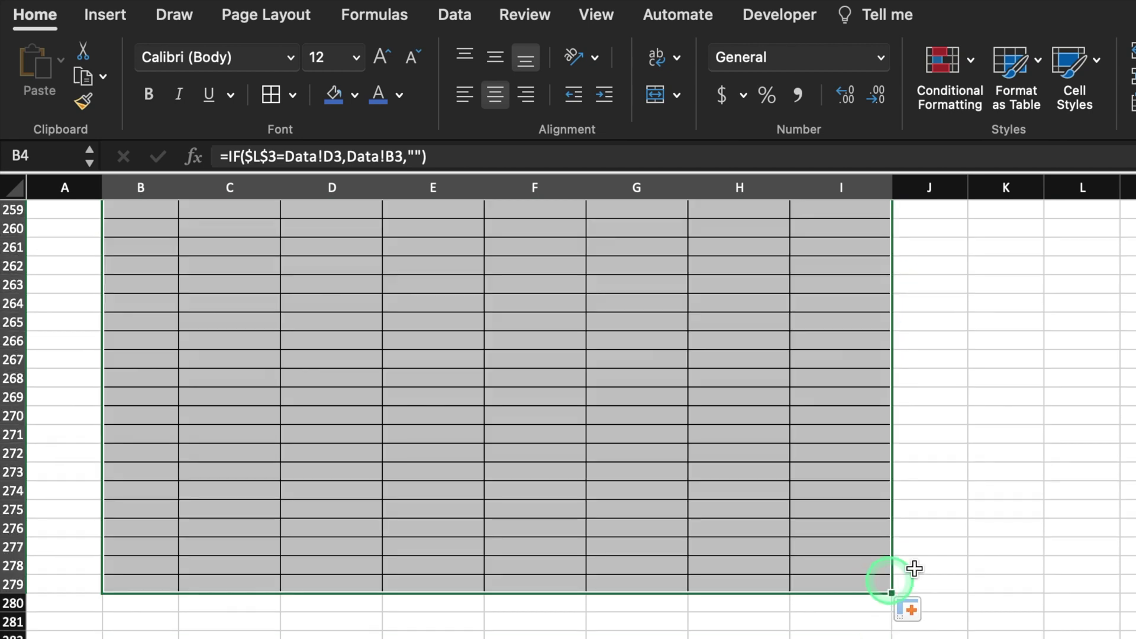
scroll(878, 587, "up", 20)
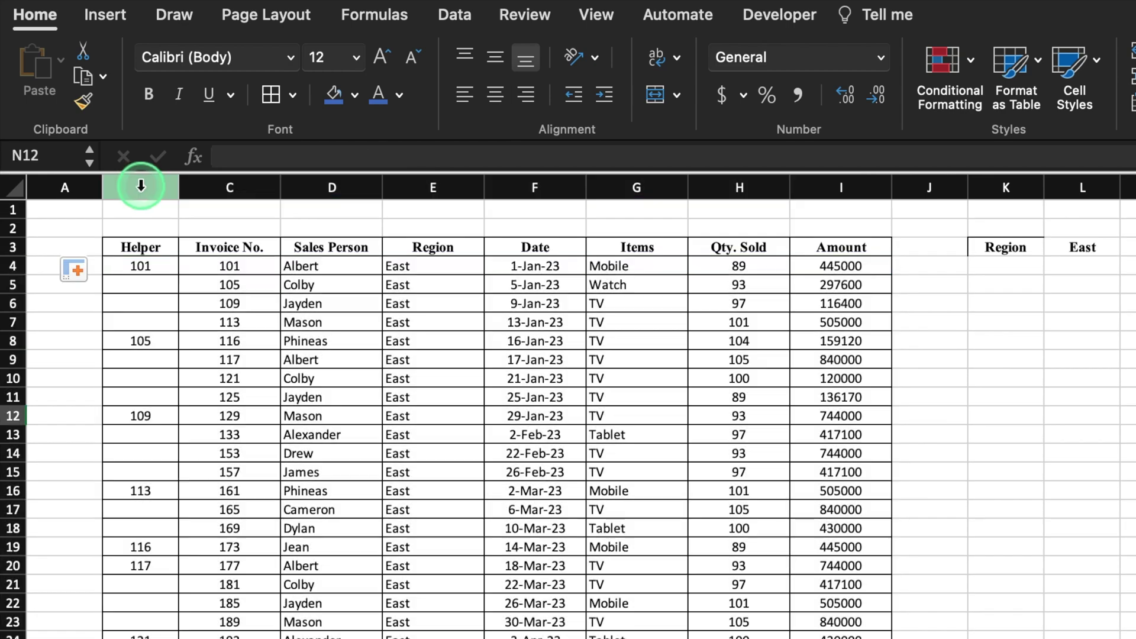
Hide the Helper column B.
left_click(140, 188)
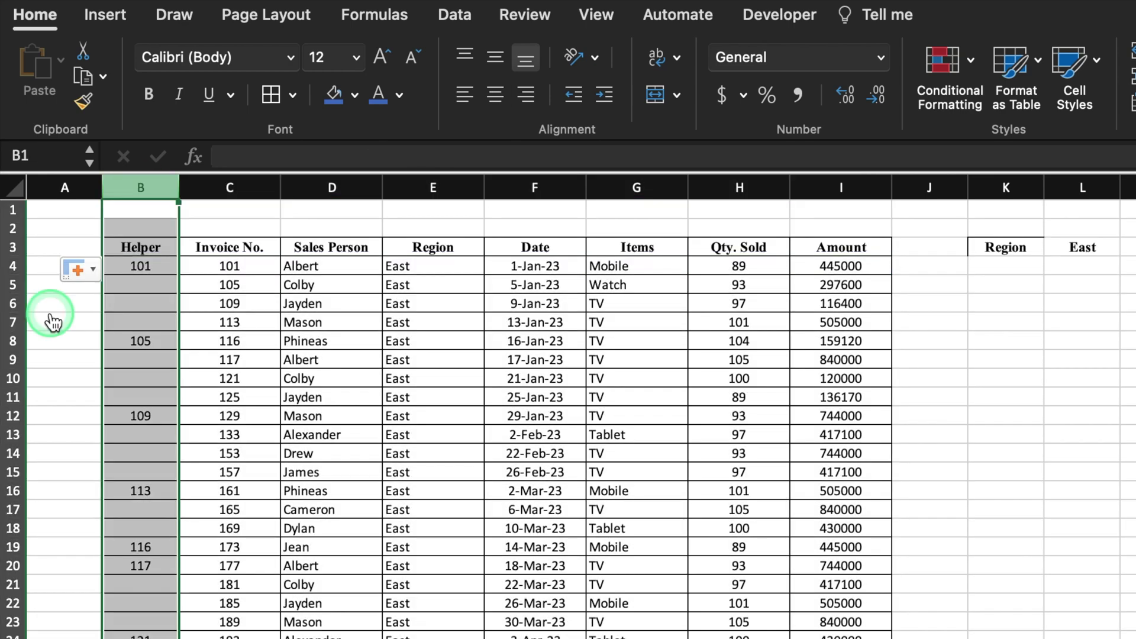
left_click(141, 189)
right_click(142, 189)
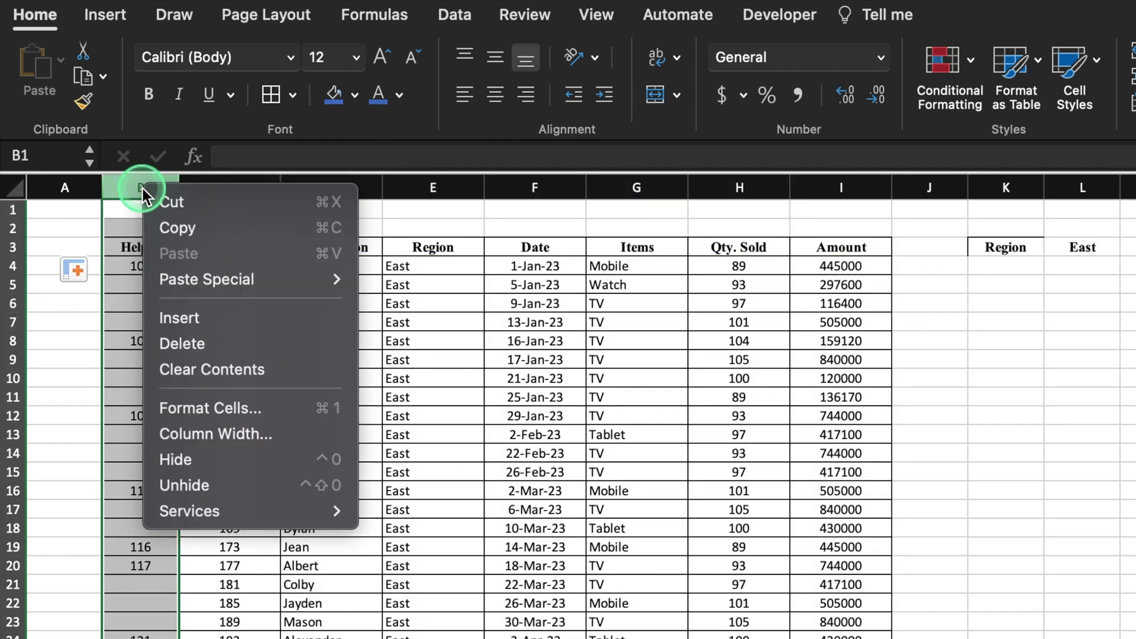
left_click(246, 459)
Give the header cells C3:I3 a blue fill with white text and make row 3 about three times taller.
left_click_drag(150, 248, 734, 243)
left_click(329, 98)
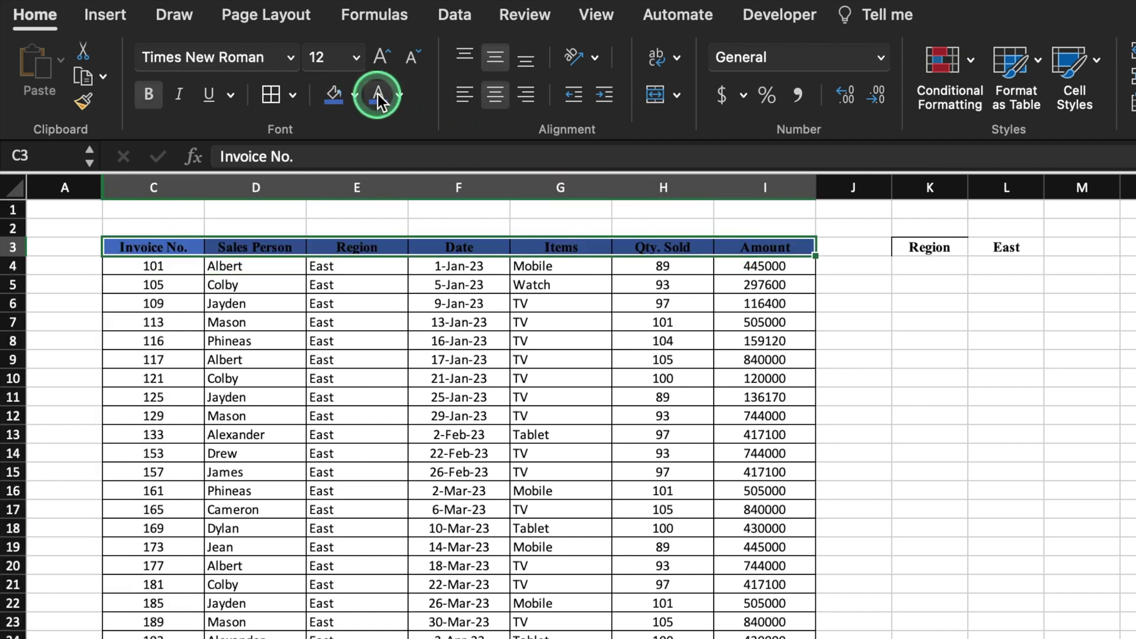
left_click(398, 94)
left_click(386, 200)
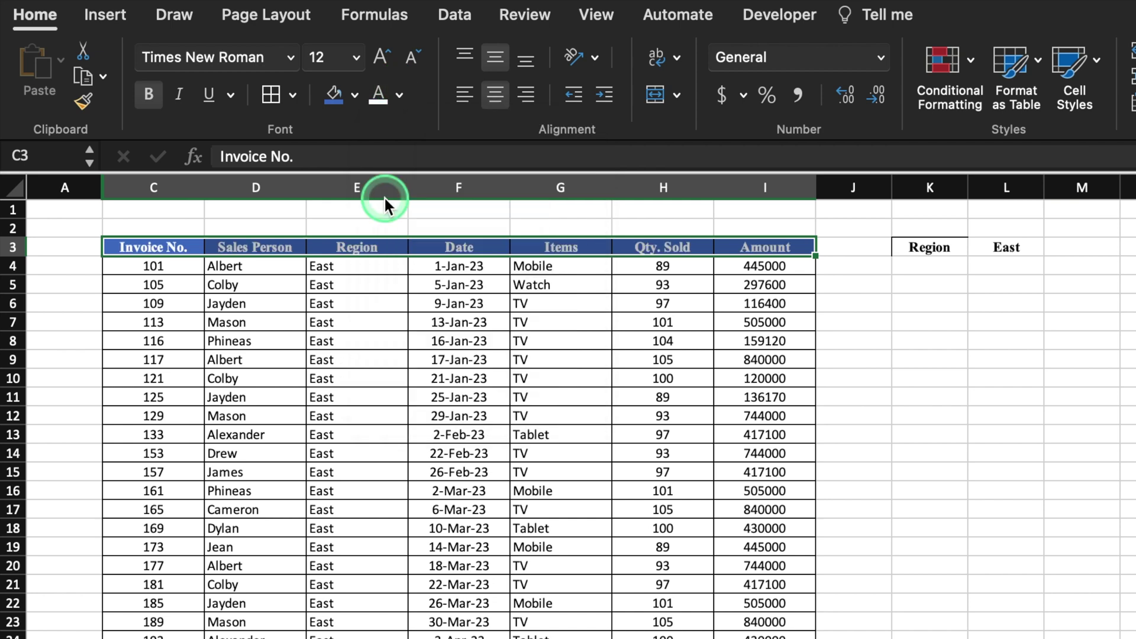
left_click(923, 434)
left_click_drag(13, 252, 16, 294)
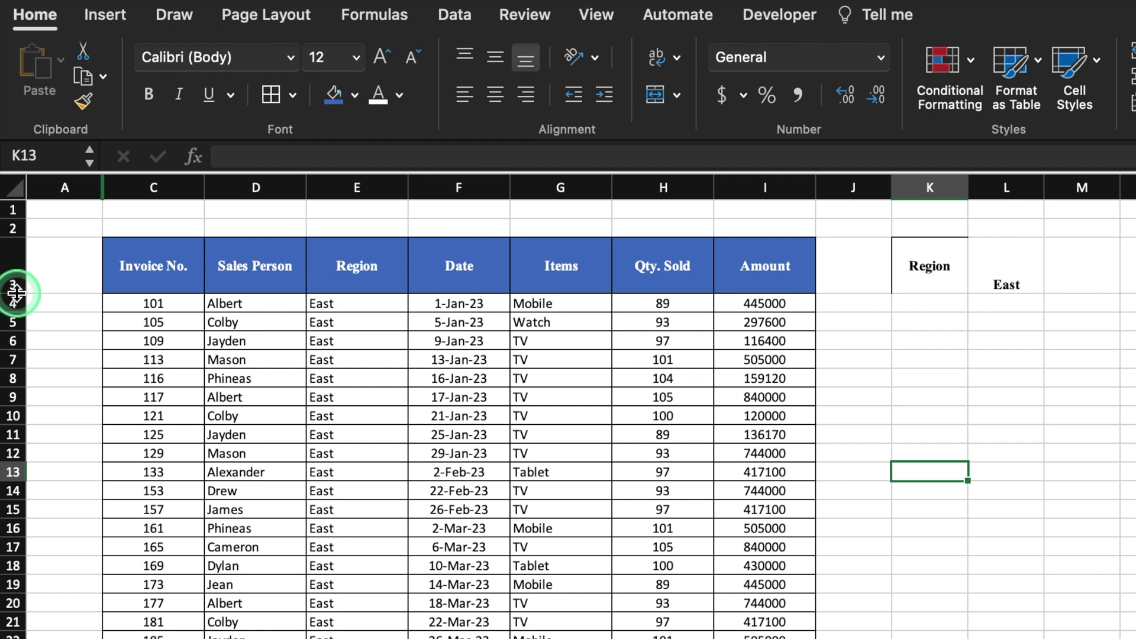
Give the Region label cell K3 the same blue fill and white text as the table headers.
left_click(927, 268)
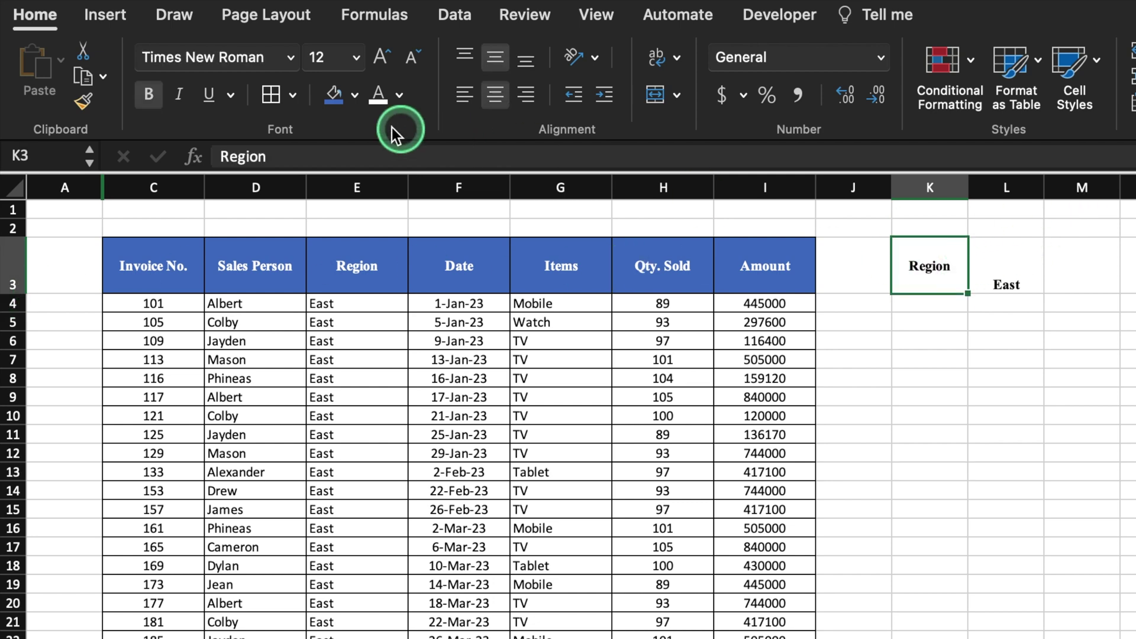
left_click(333, 95)
left_click(378, 95)
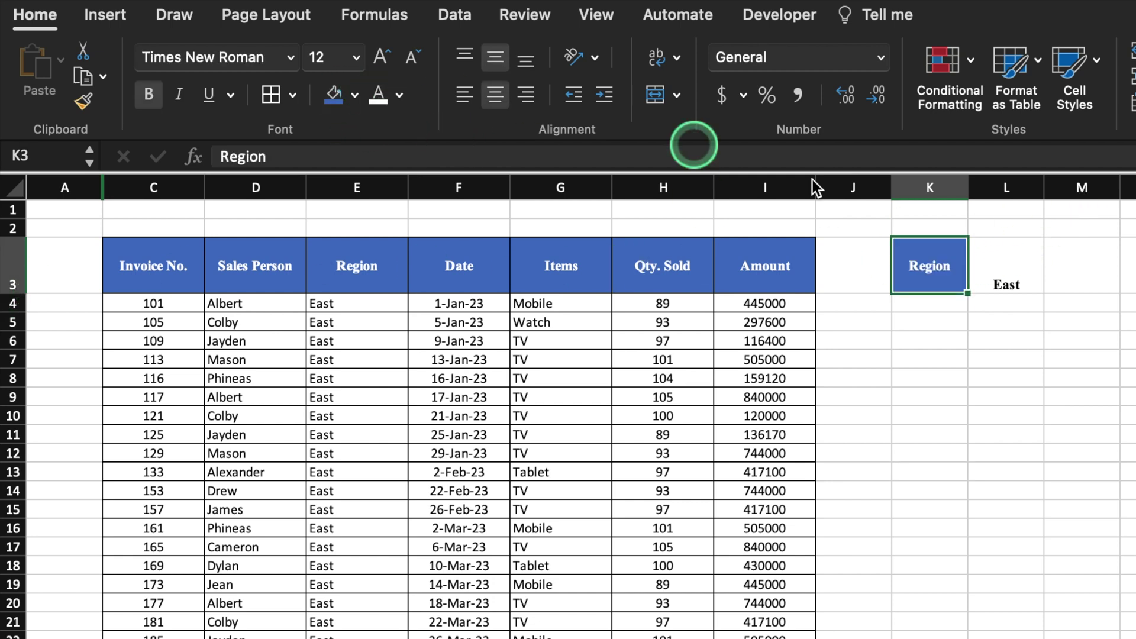
Format the region selection in L3 with blue text, vertical middle alignment and font size 18.
left_click(1012, 278)
left_click(400, 96)
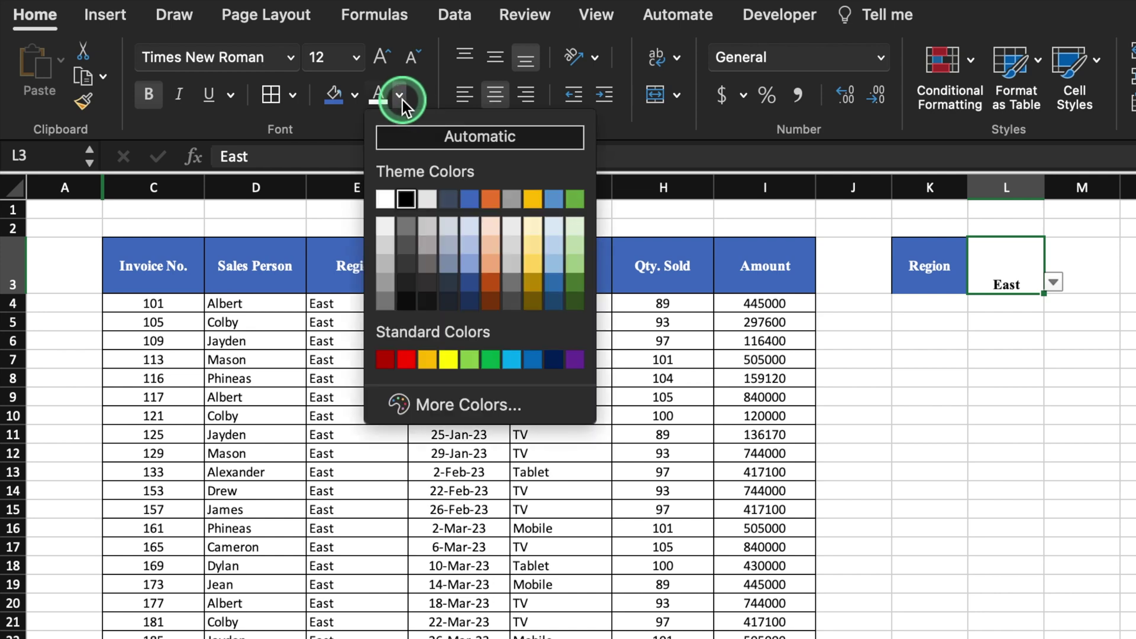
left_click(459, 193)
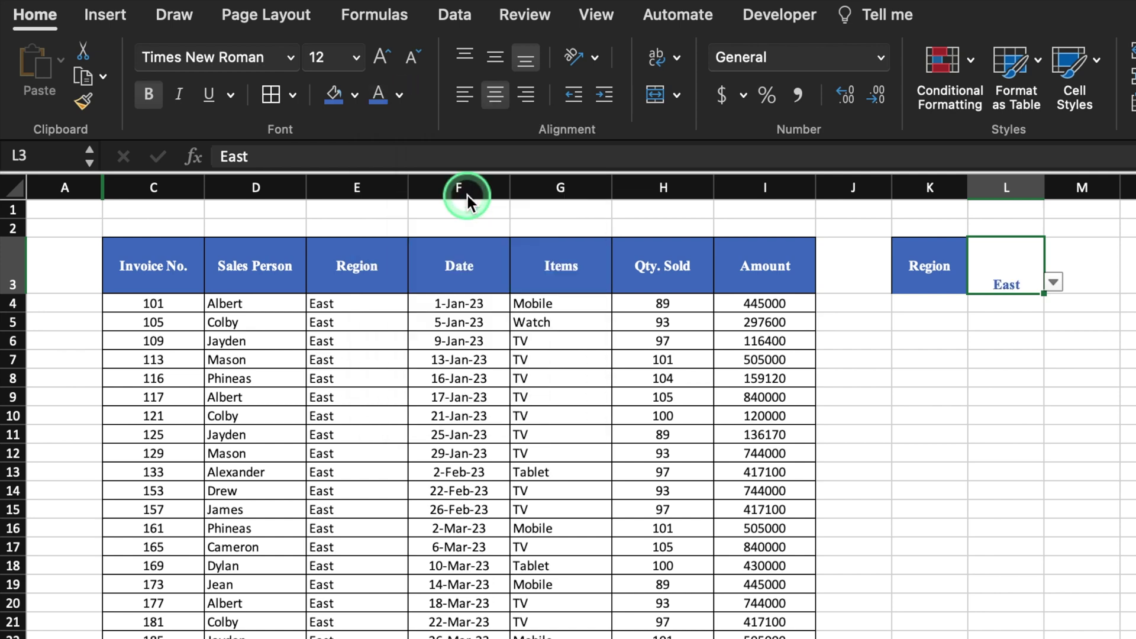
left_click(498, 52)
left_click(382, 57)
left_click(381, 57)
left_click(1081, 358)
Turn off the sheet's gridlines.
left_click(598, 17)
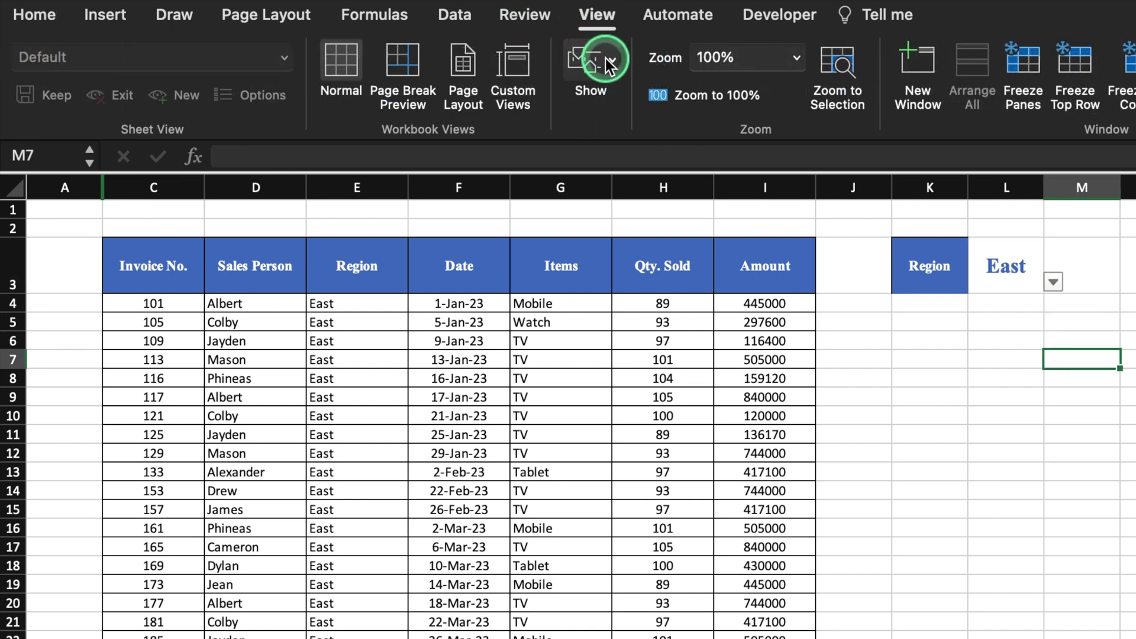
left_click(605, 58)
left_click(507, 169)
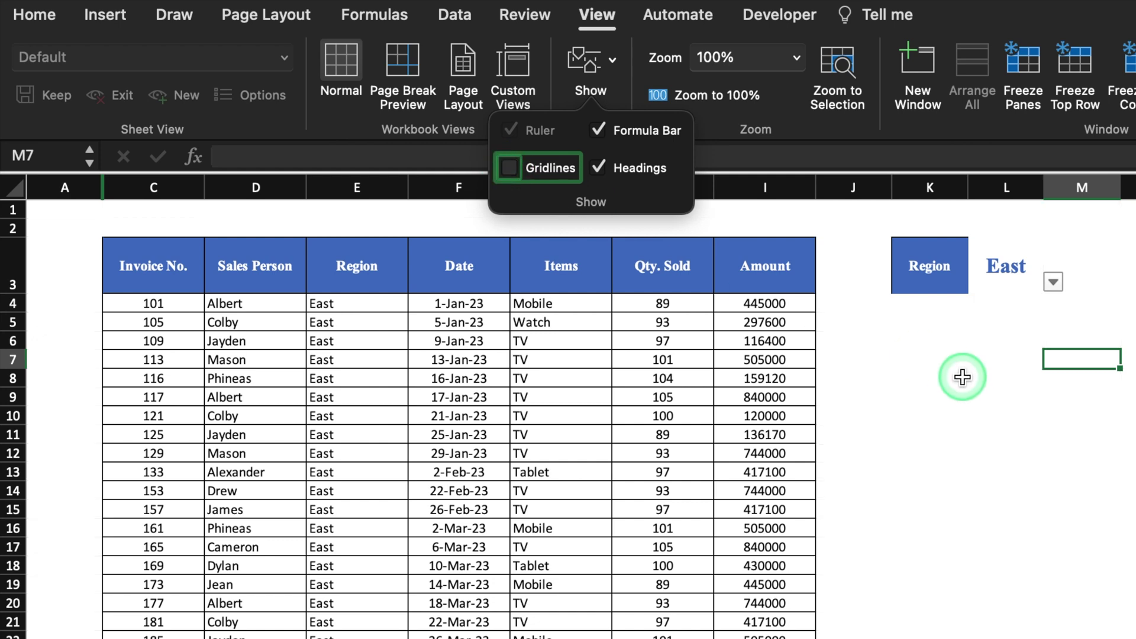
left_click(951, 371)
Add borders around the region cell L3 and choose West from its dropdown list.
left_click(1006, 267)
left_click(35, 15)
left_click(1053, 283)
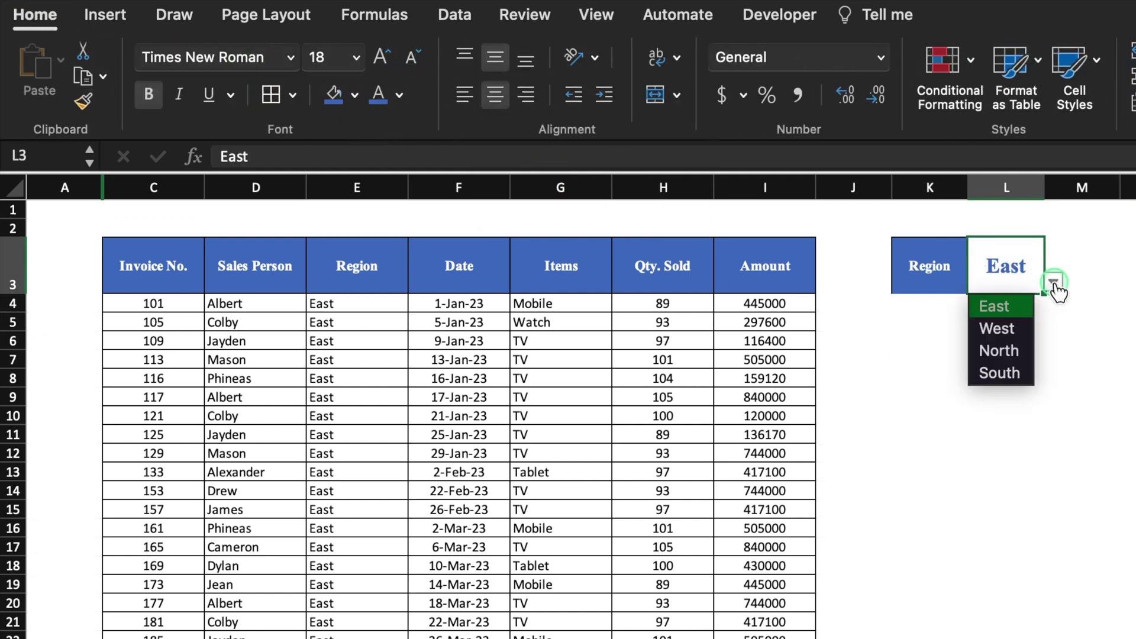
left_click(1091, 341)
left_click(1054, 282)
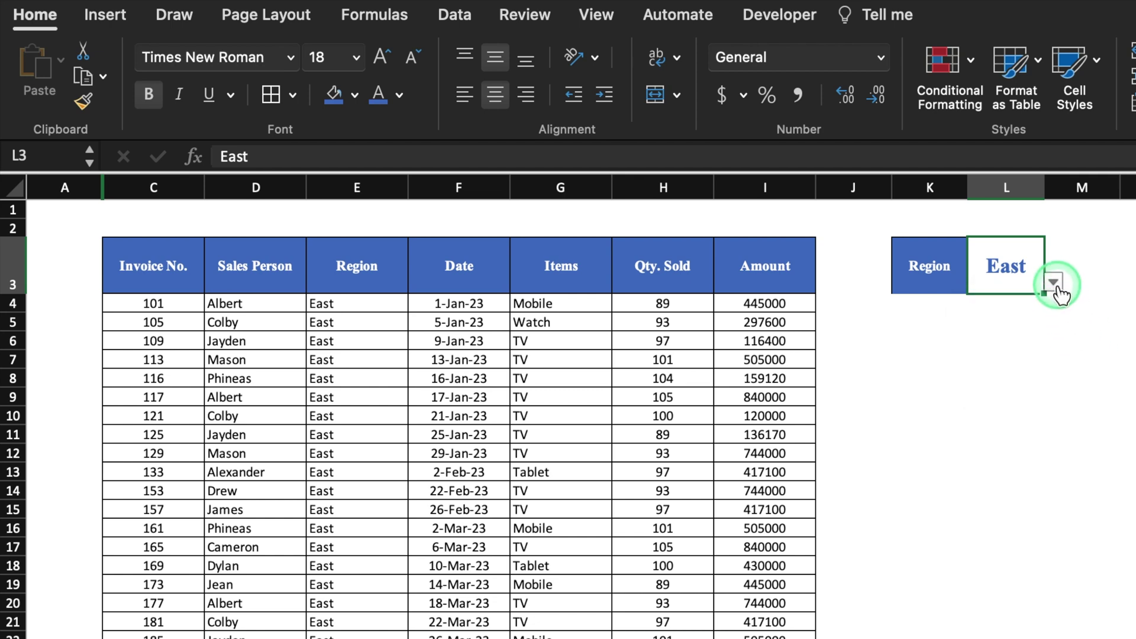
left_click(1025, 324)
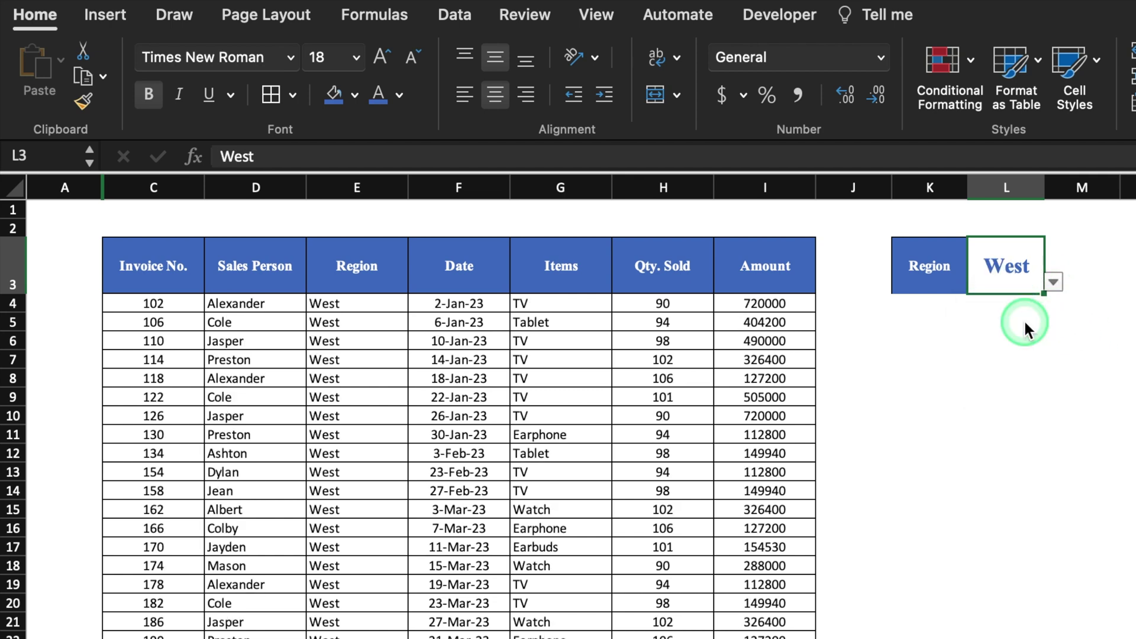
left_click(1009, 396)
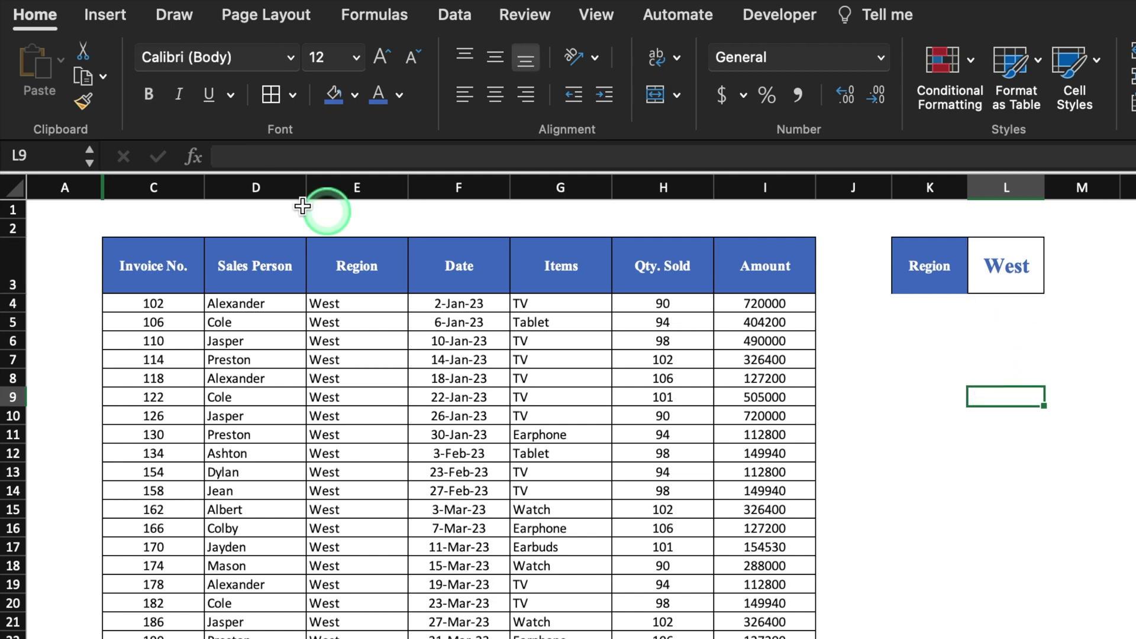
Narrow the empty column A and delete the empty row 1.
left_click_drag(100, 187, 40, 189)
left_click(13, 209)
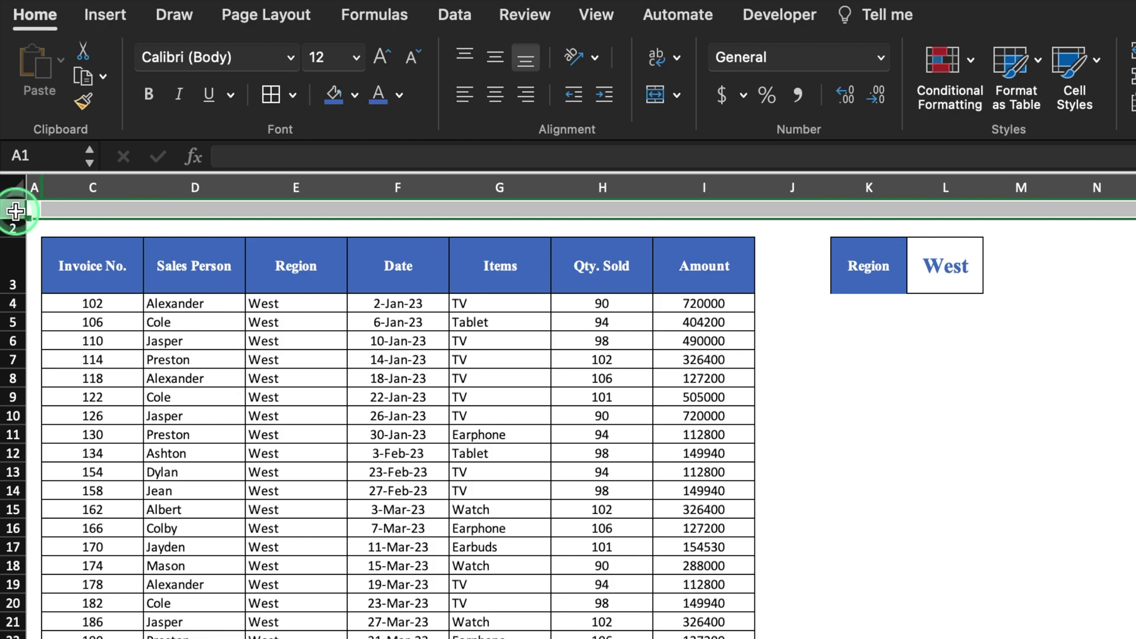
right_click(16, 212)
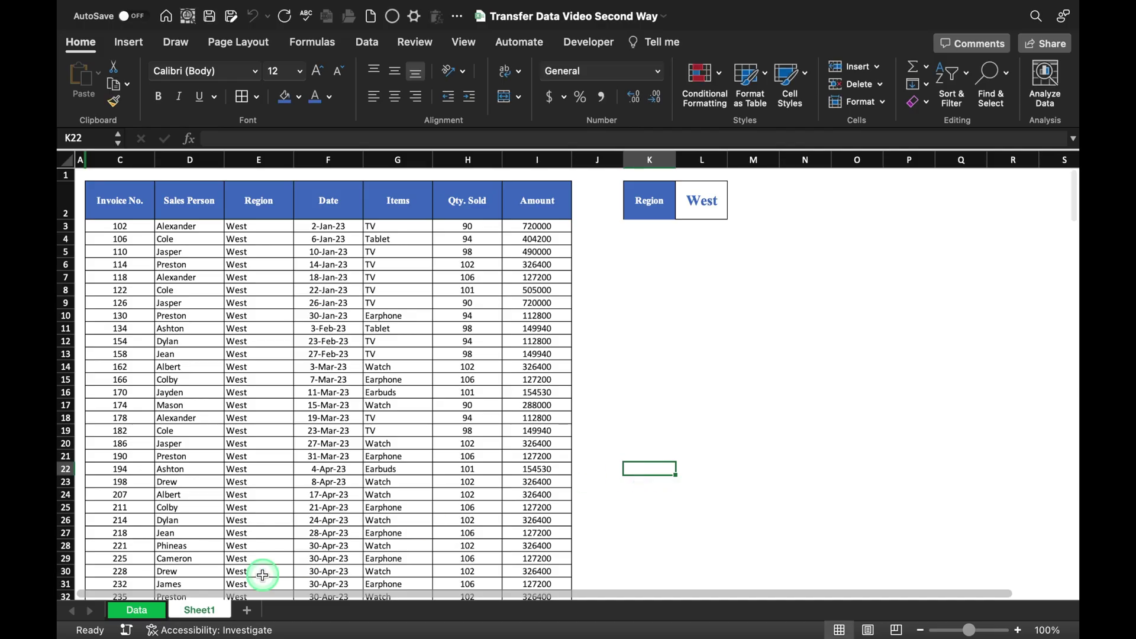
Rename Sheet1 as East and create a copy of it at the end of the workbook.
left_click(200, 611)
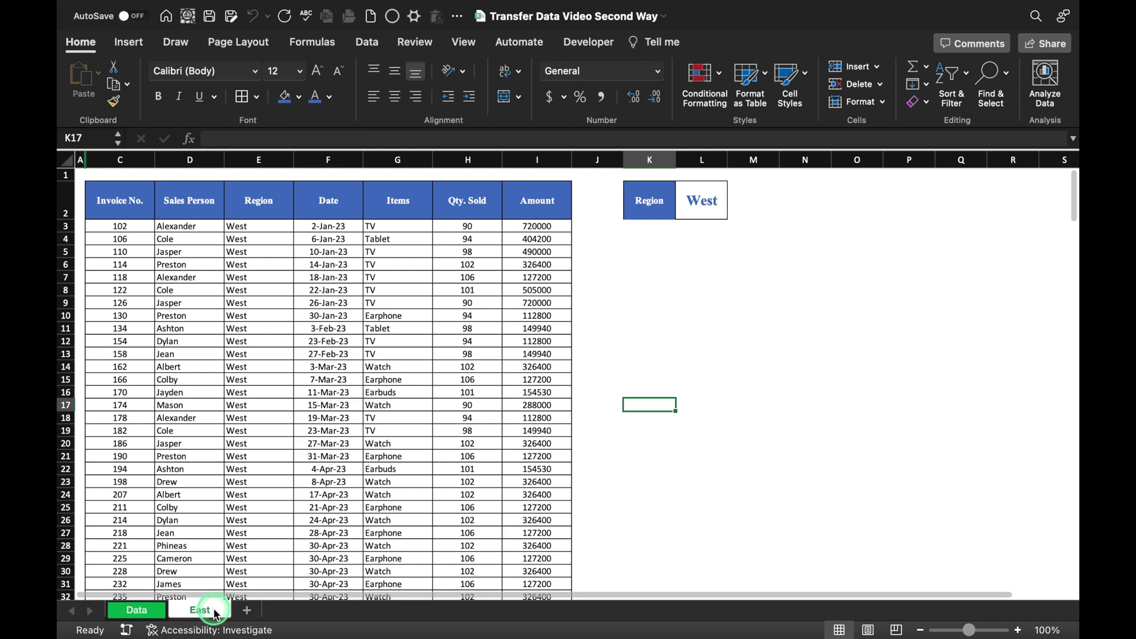
right_click(216, 615)
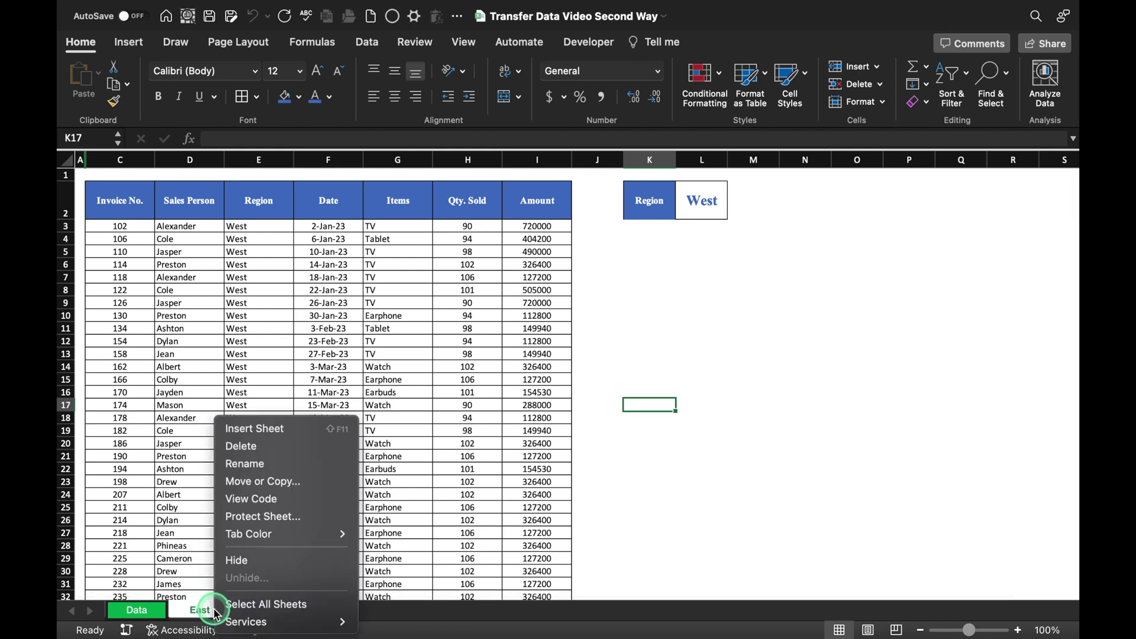
left_click(290, 481)
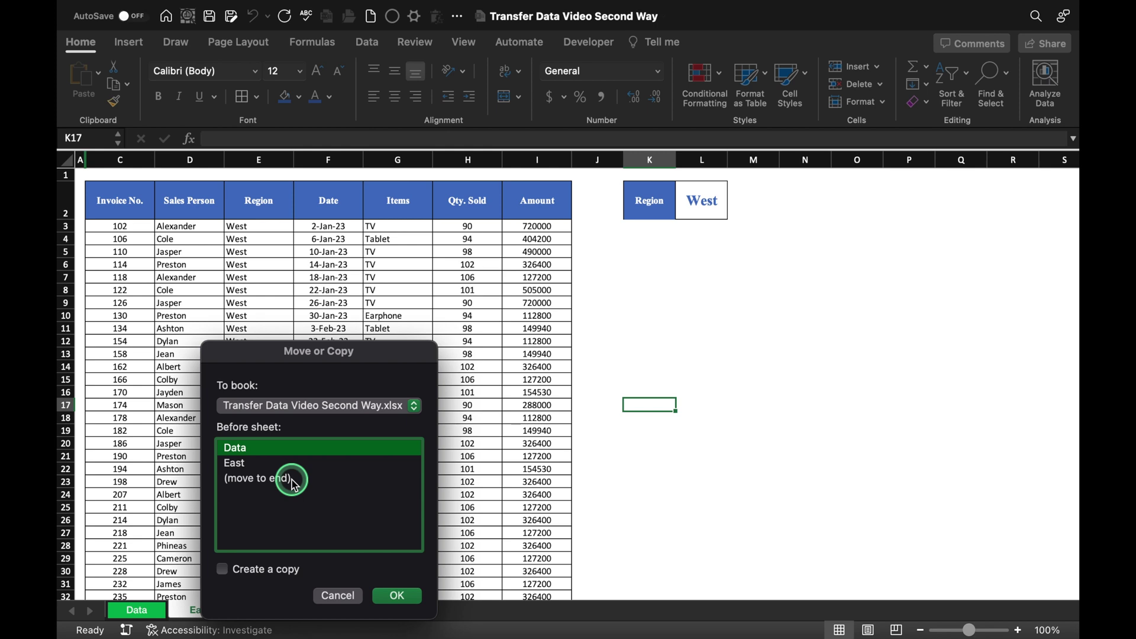
left_click(252, 480)
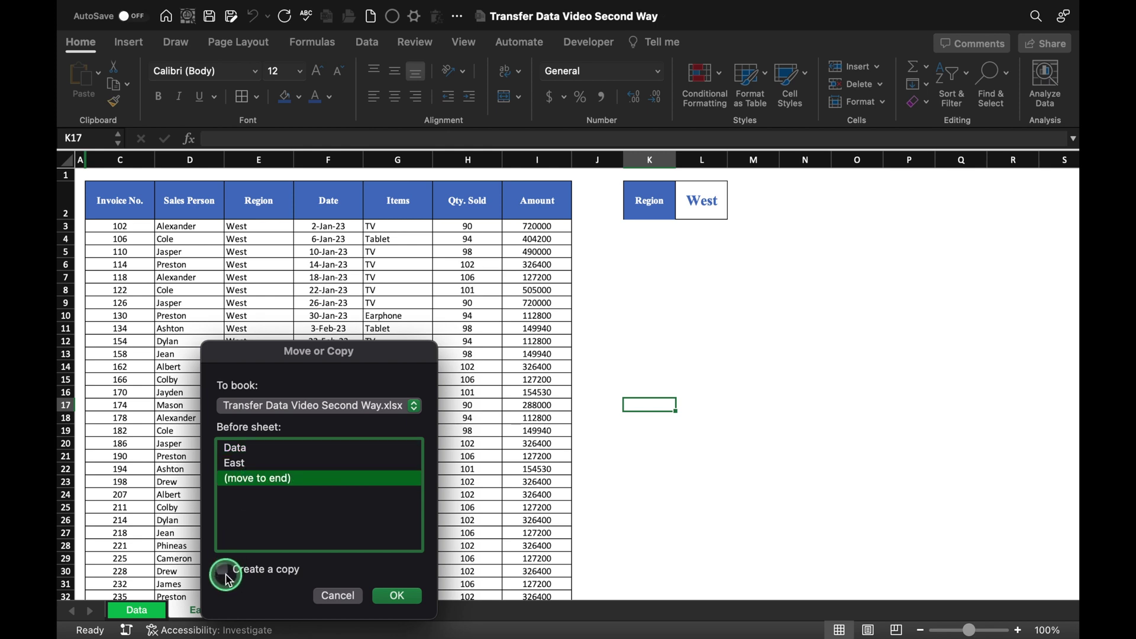
left_click(407, 603)
Create two more copies of the East region sheet, each placed at the end of the workbook.
left_click(266, 612)
right_click(267, 612)
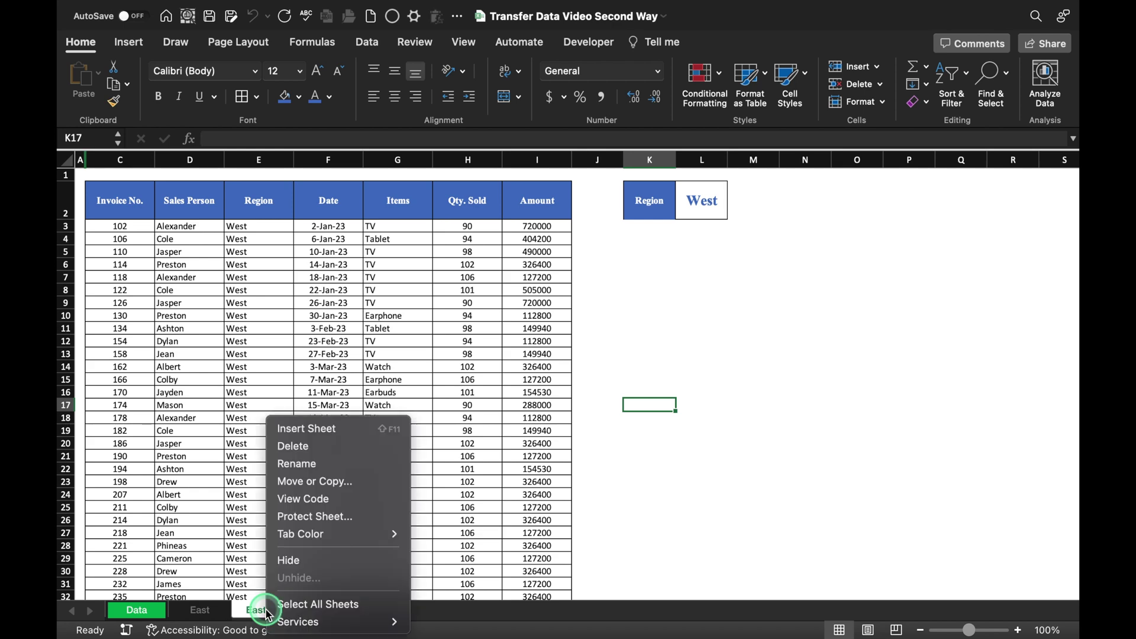
left_click(322, 489)
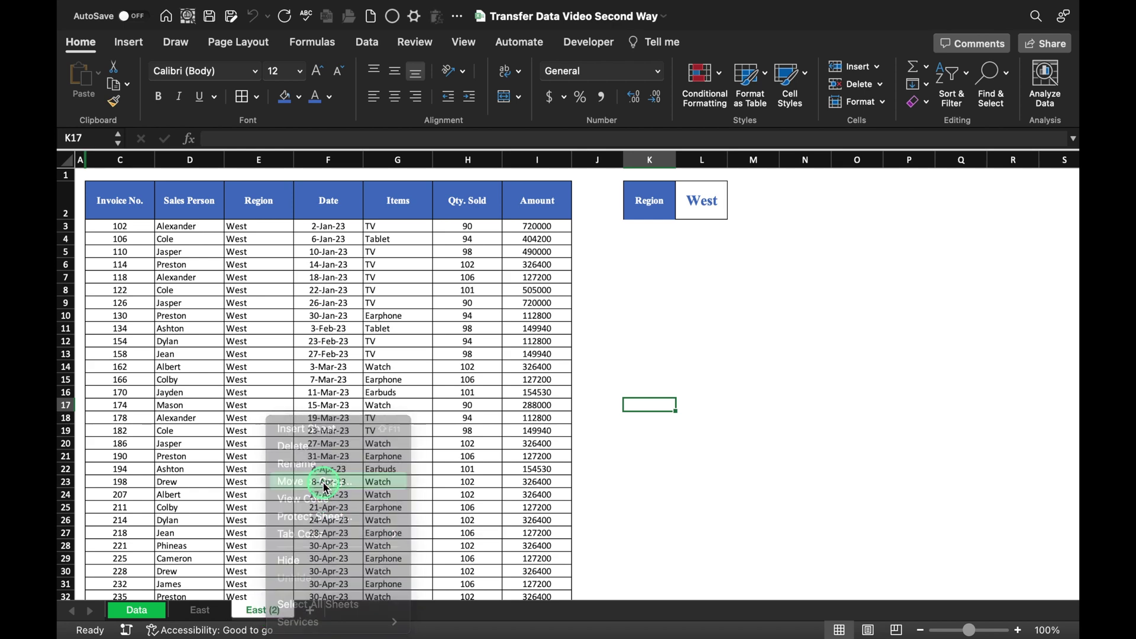
left_click(278, 497)
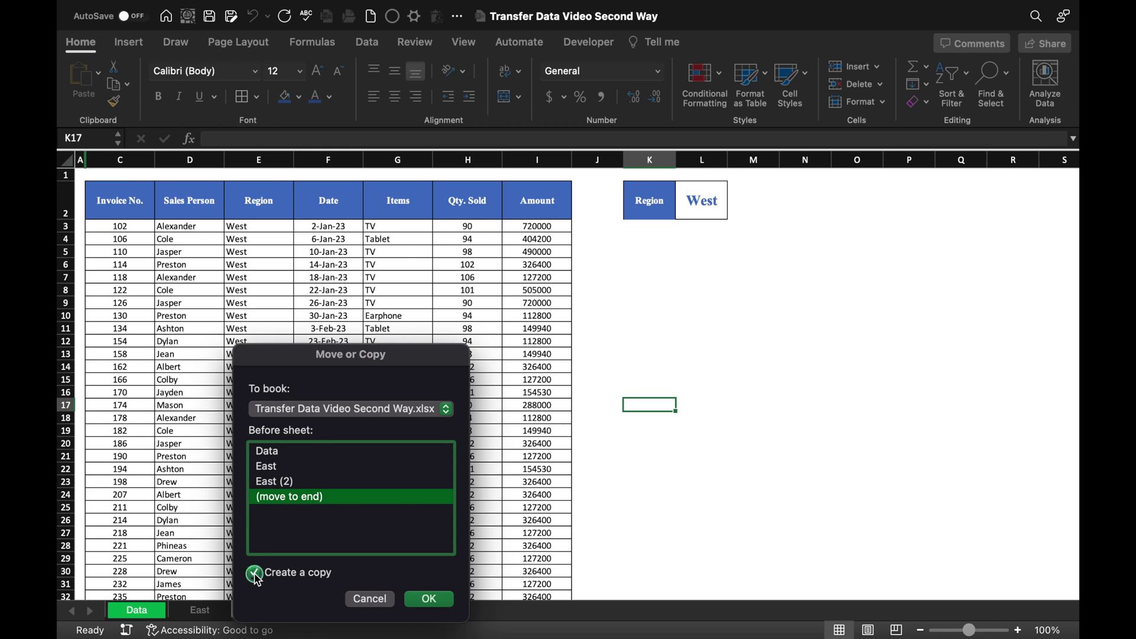
left_click(431, 599)
right_click(318, 609)
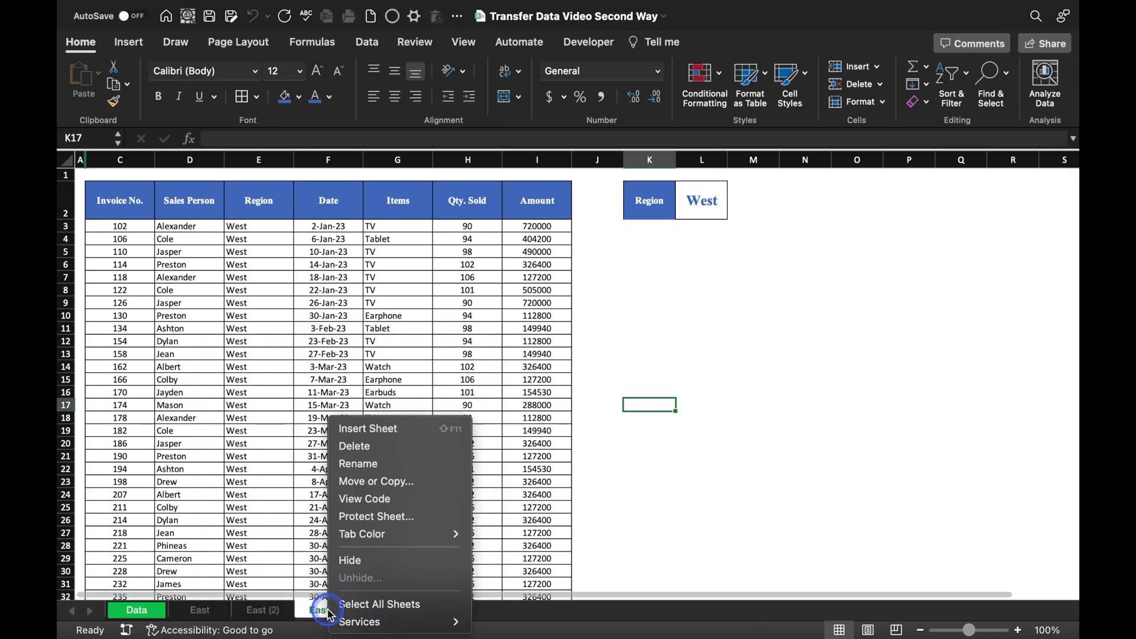
left_click(386, 487)
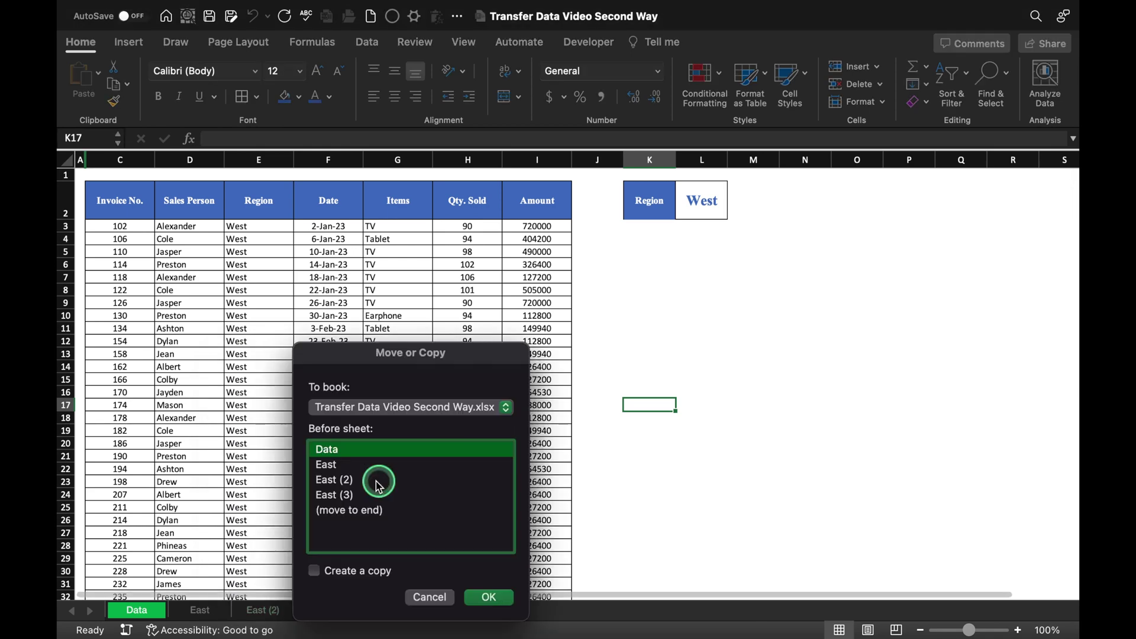
left_click(337, 515)
left_click(314, 571)
left_click(487, 596)
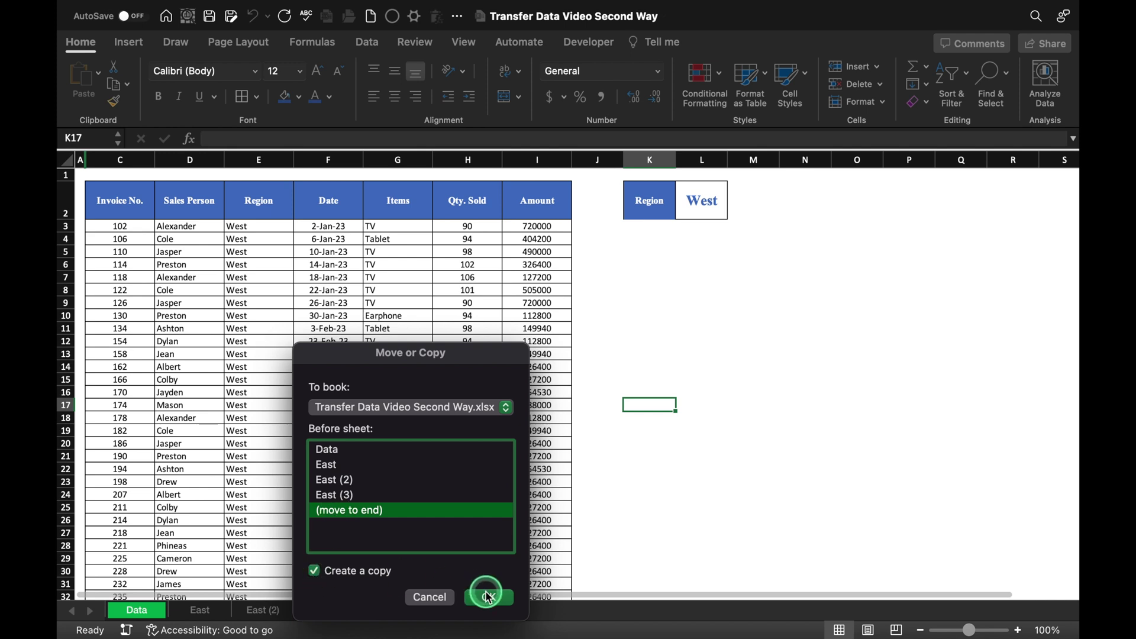
Rename the three copied sheets as West, North and South, in tab order.
left_click(201, 610)
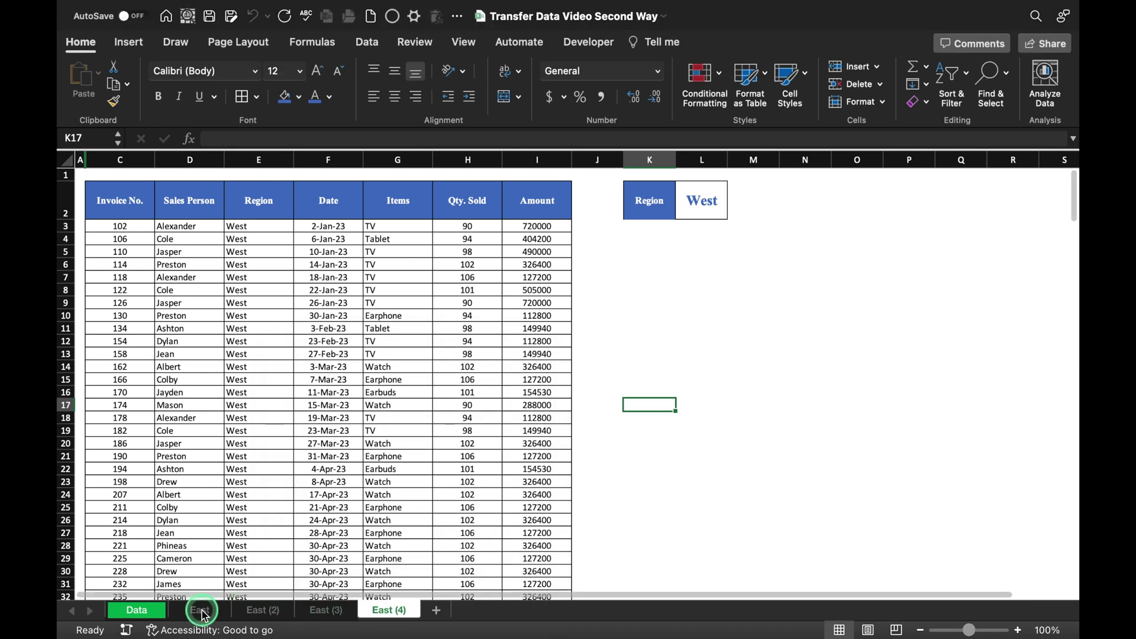
left_click(261, 609)
type("West")
left_click(335, 619)
double_click(325, 612)
type("North")
left_click(389, 611)
double_click(391, 611)
type("South")
On the South sheet, choose South from the region dropdown in cell L2.
left_click(717, 208)
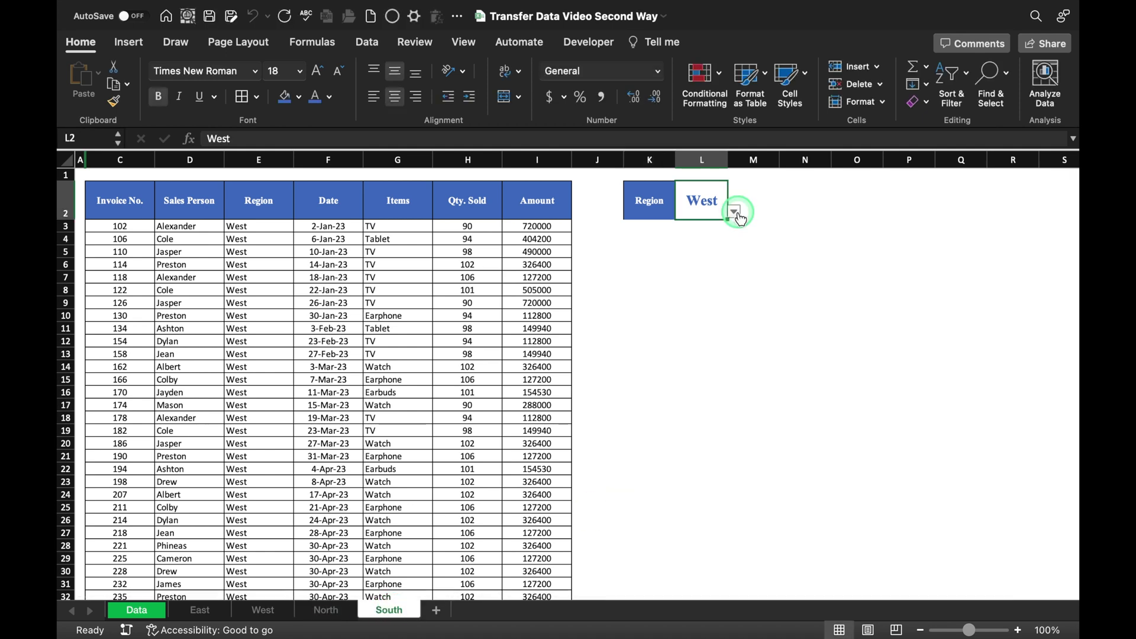
left_click(733, 211)
left_click(763, 267)
left_click(702, 202)
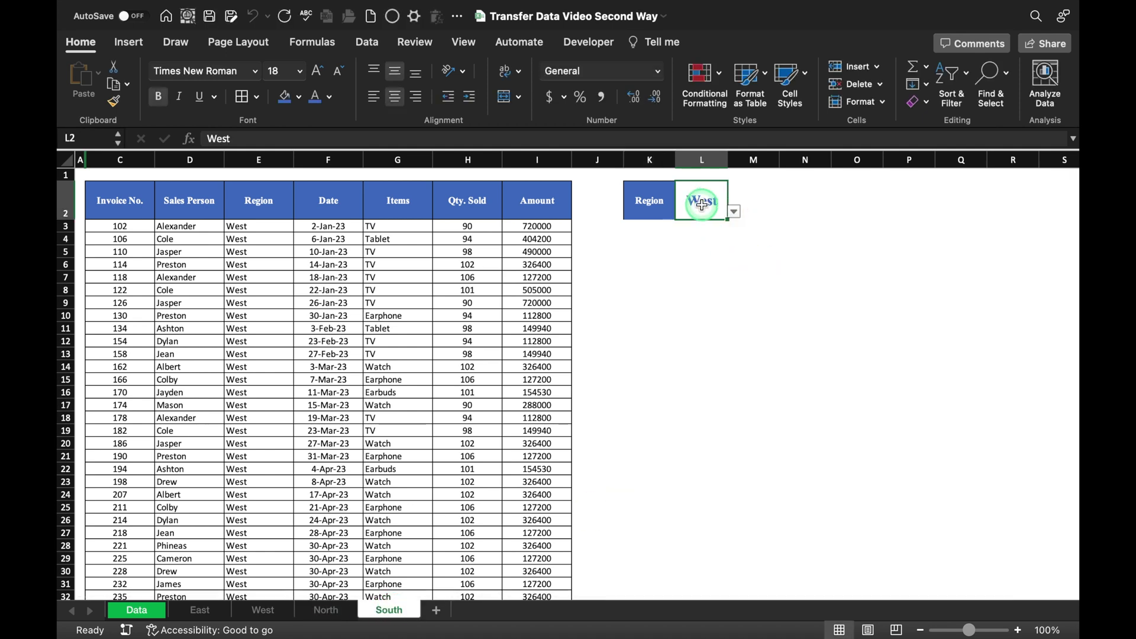
left_click(734, 212)
left_click(704, 273)
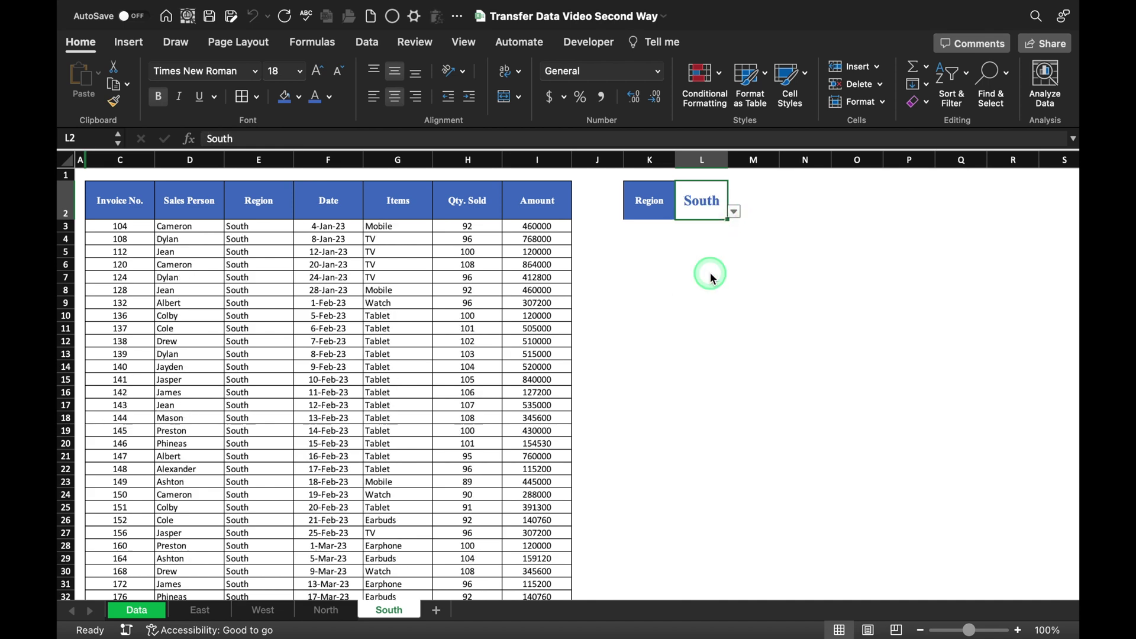
left_click(702, 300)
On the North sheet, choose North from the region dropdown in cell L2.
left_click(326, 610)
left_click(723, 206)
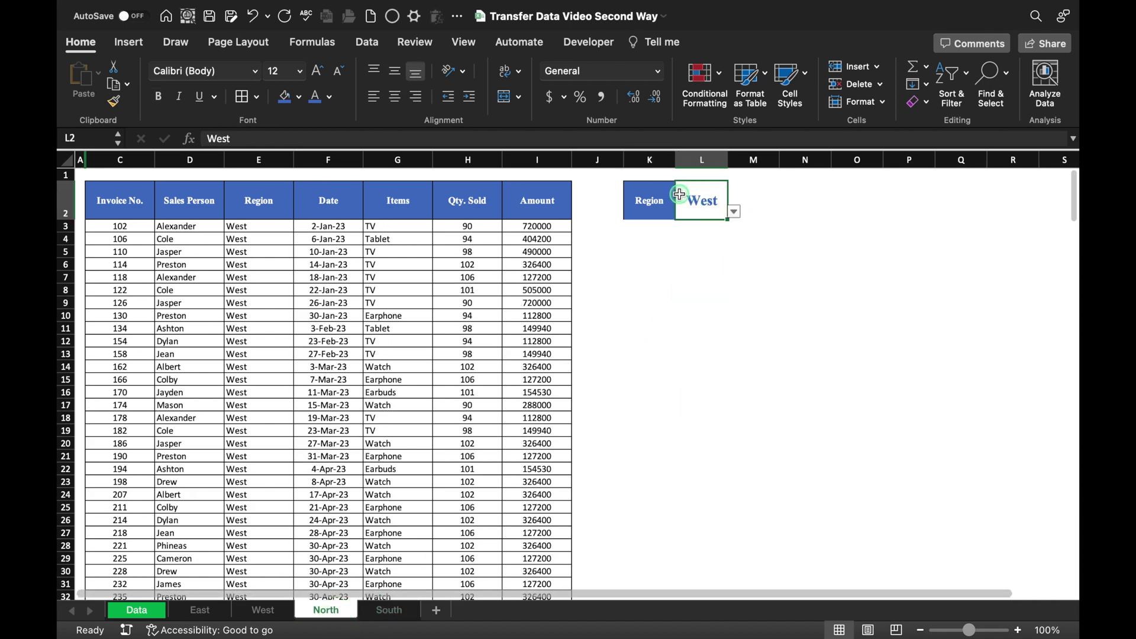
left_click(734, 211)
left_click(706, 260)
Check the West sheet's region selection and choose East from the region dropdown in cell L2 of the East sheet.
left_click(263, 610)
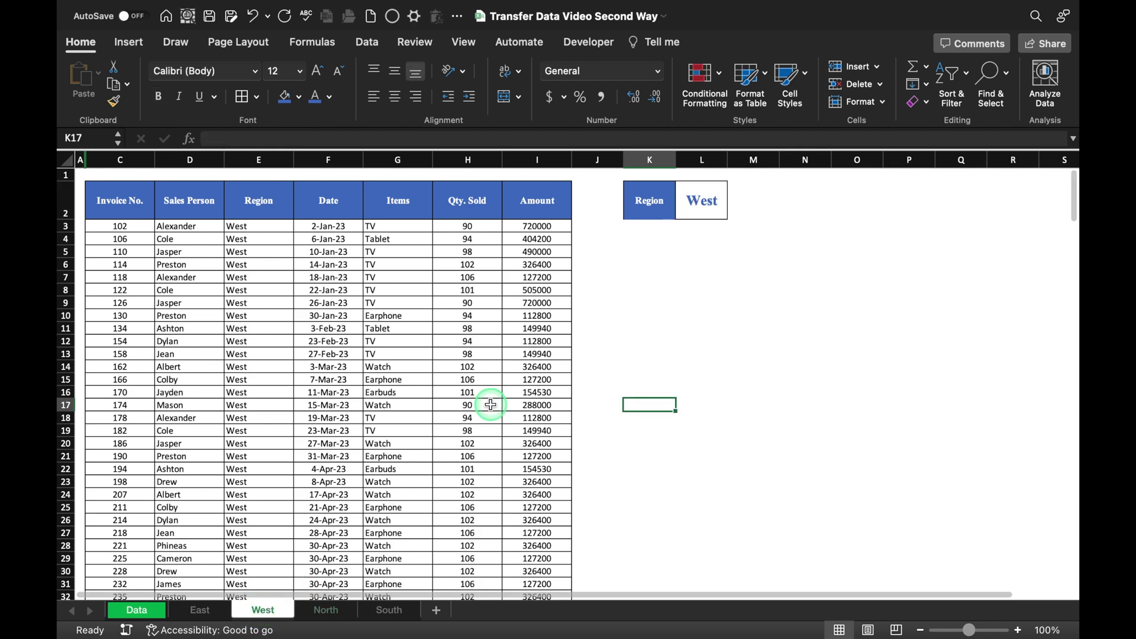
left_click(703, 204)
left_click(200, 610)
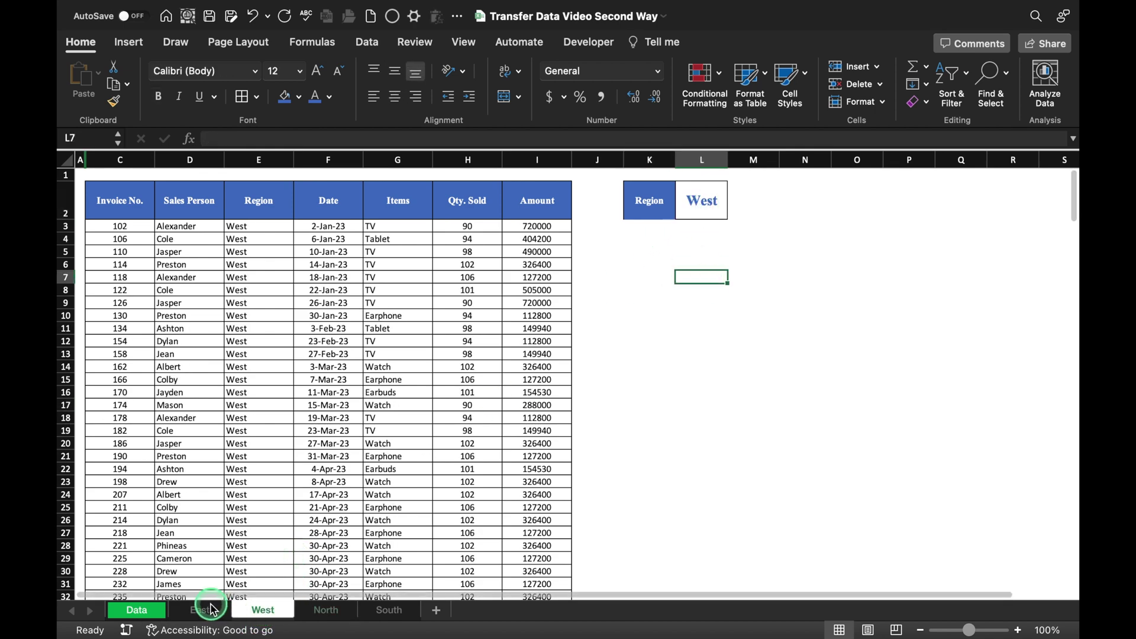
left_click(692, 204)
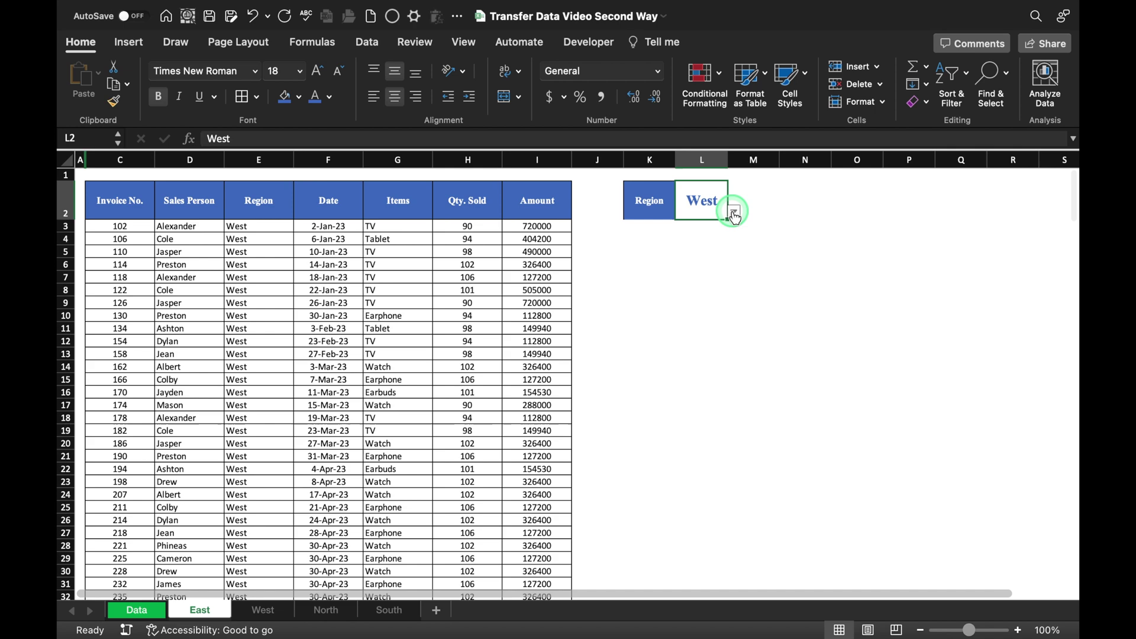
left_click(732, 212)
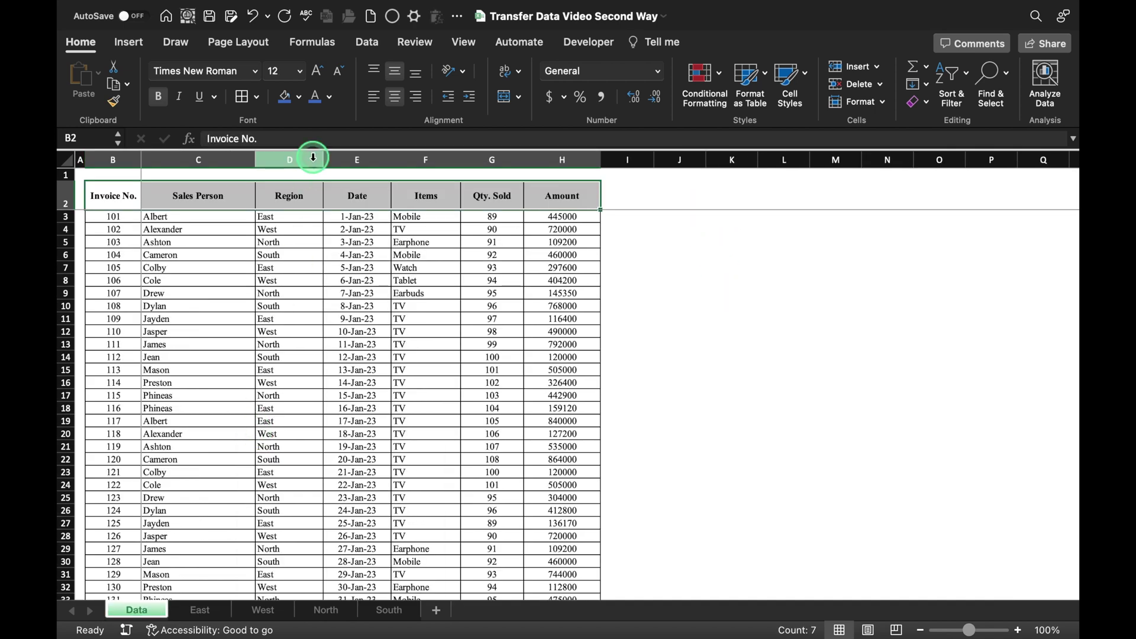
Format the Data sheet's header row B2:H2 with a blue fill and white font.
left_click(288, 98)
left_click(328, 97)
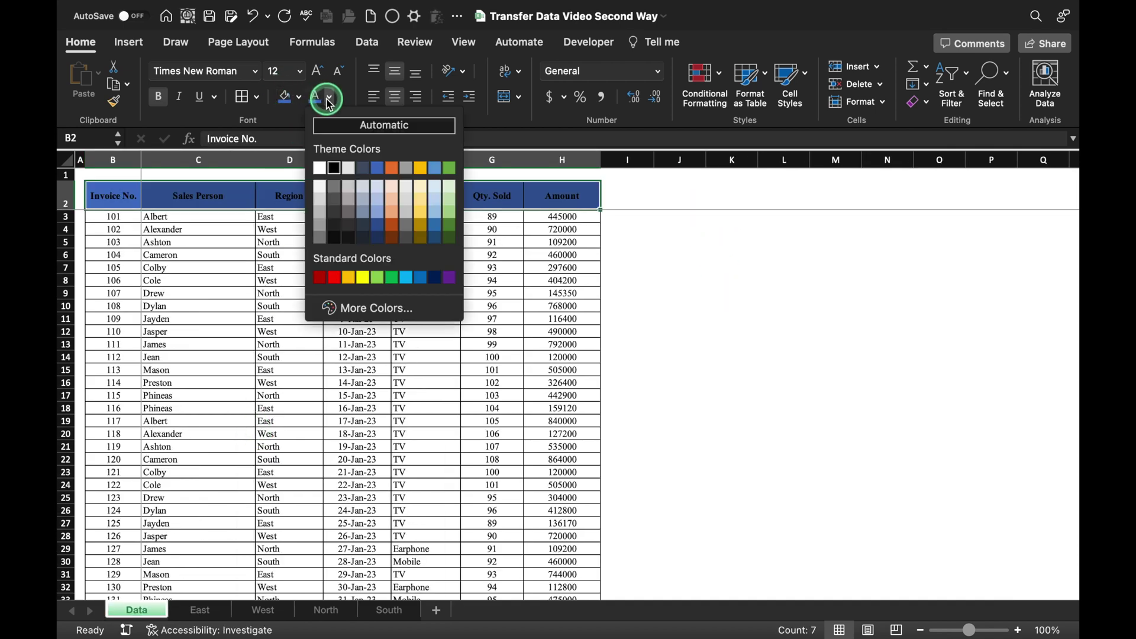
left_click(317, 166)
left_click(680, 268)
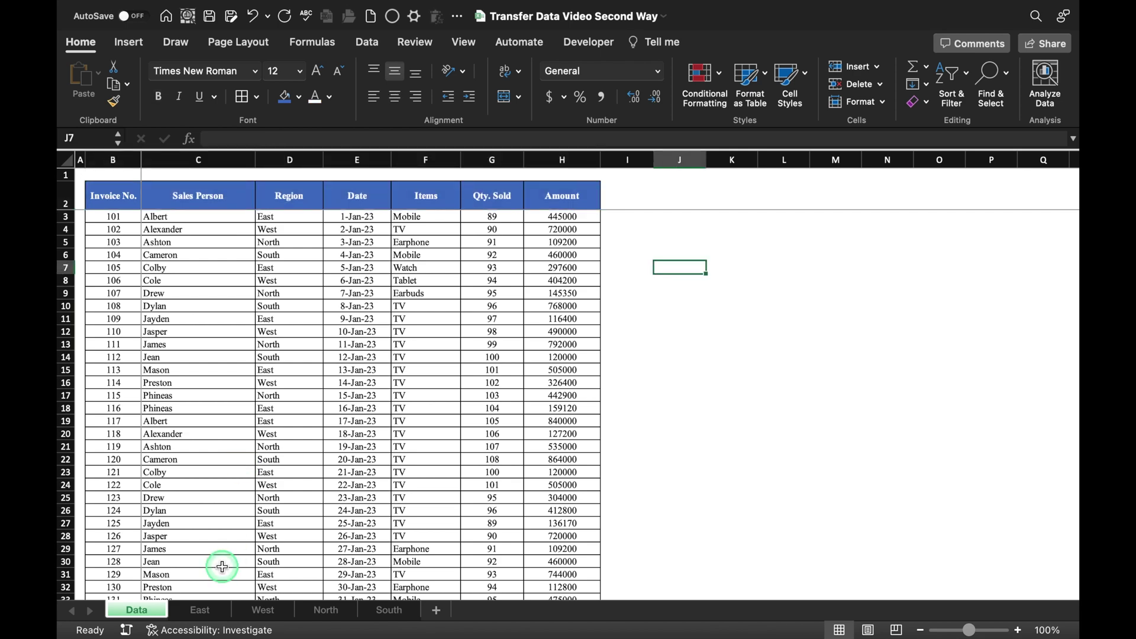
Review the transferred records on the East, West and South sheets.
left_click(202, 610)
left_click(262, 610)
left_click(390, 610)
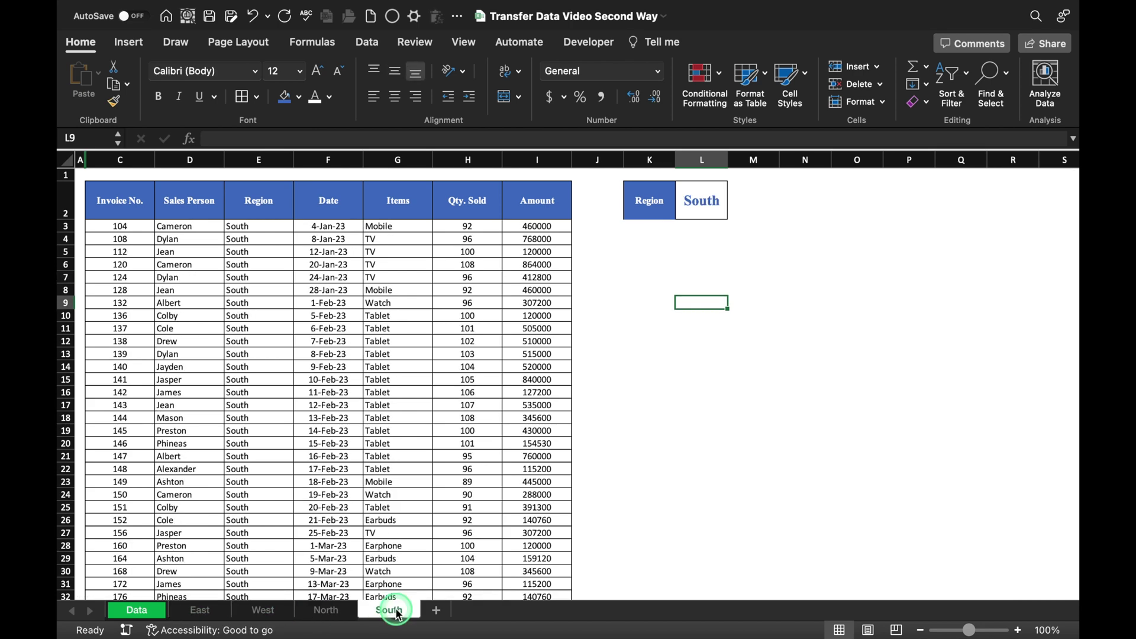